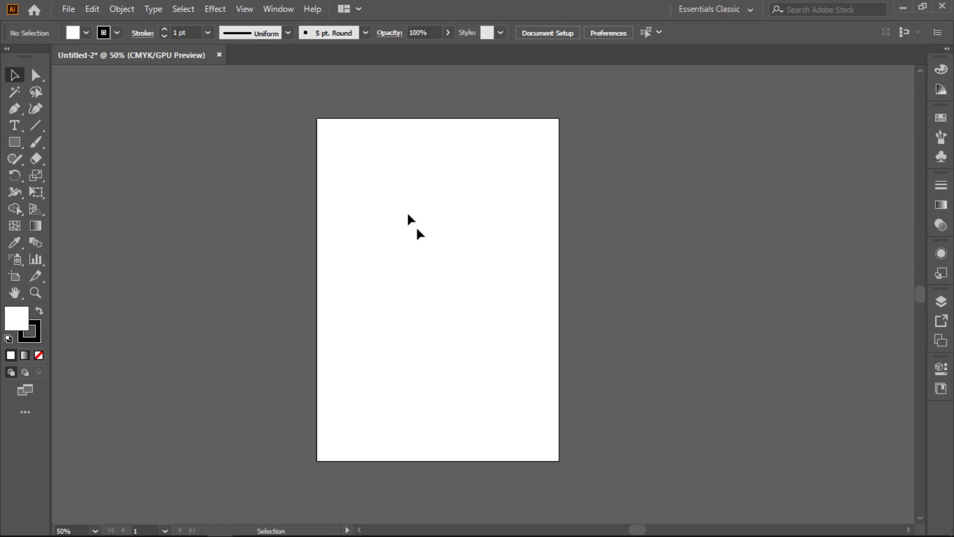
- Draw a square in the upper half of the artboard and make it slightly smaller from its lower-right corner
left_click_drag(18, 145, 62, 145)
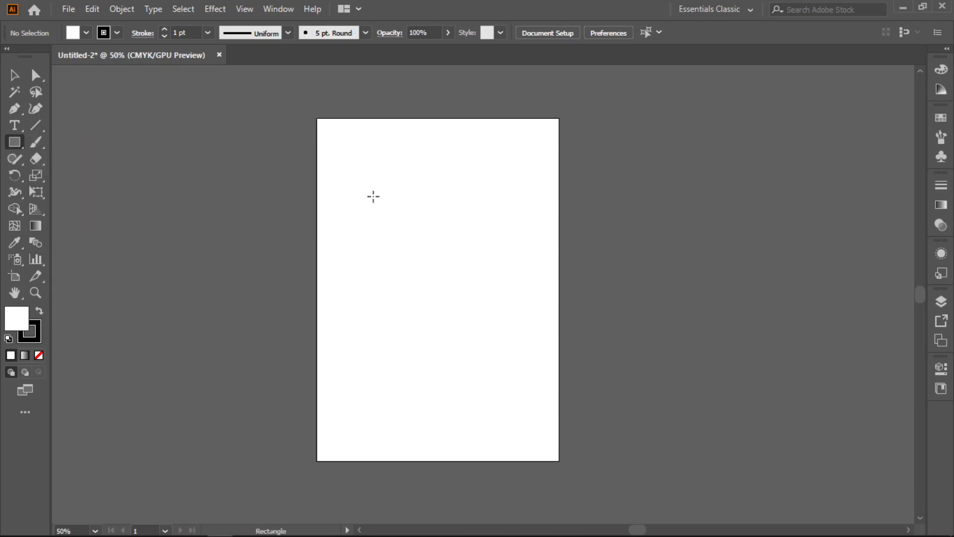
left_click_drag(368, 205, 456, 292)
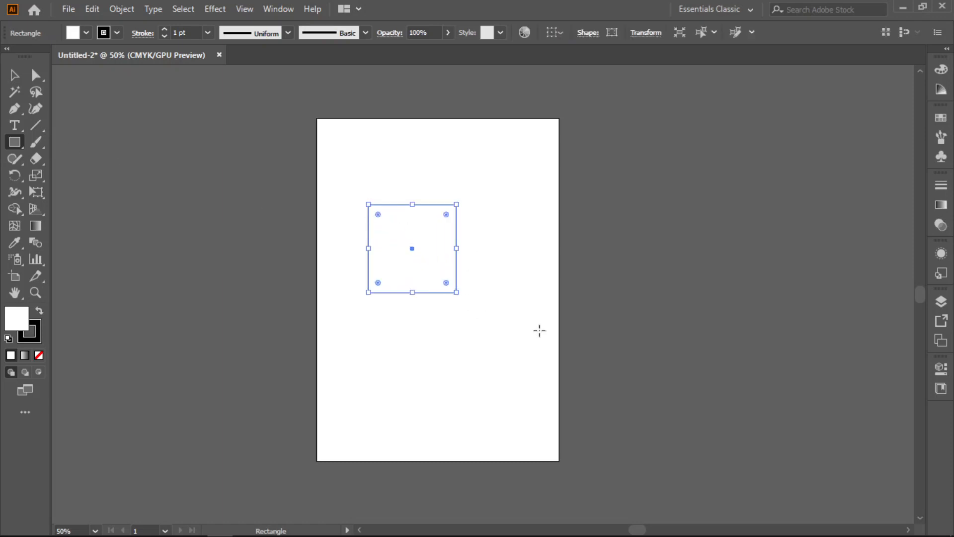
left_click(40, 312)
left_click(42, 314)
left_click(15, 74)
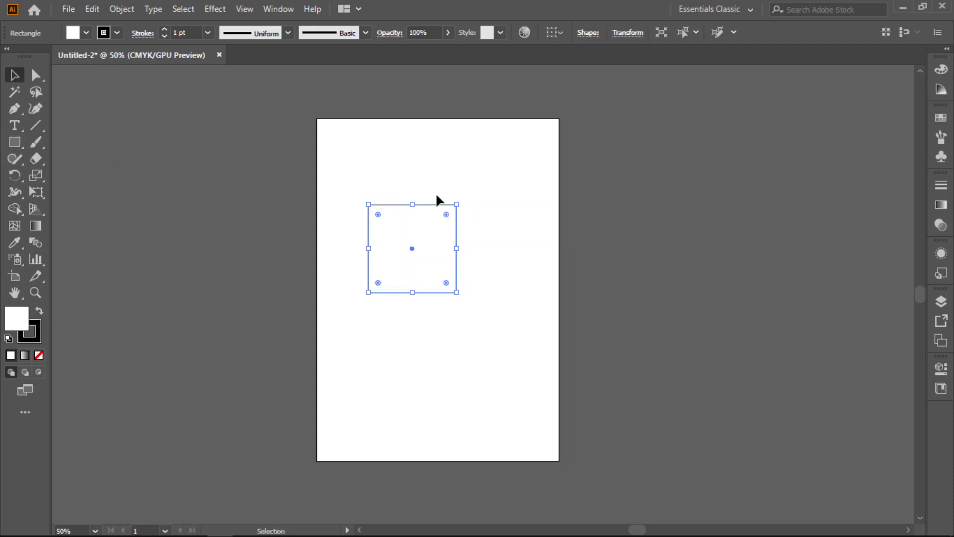
left_click_drag(456, 292, 473, 312)
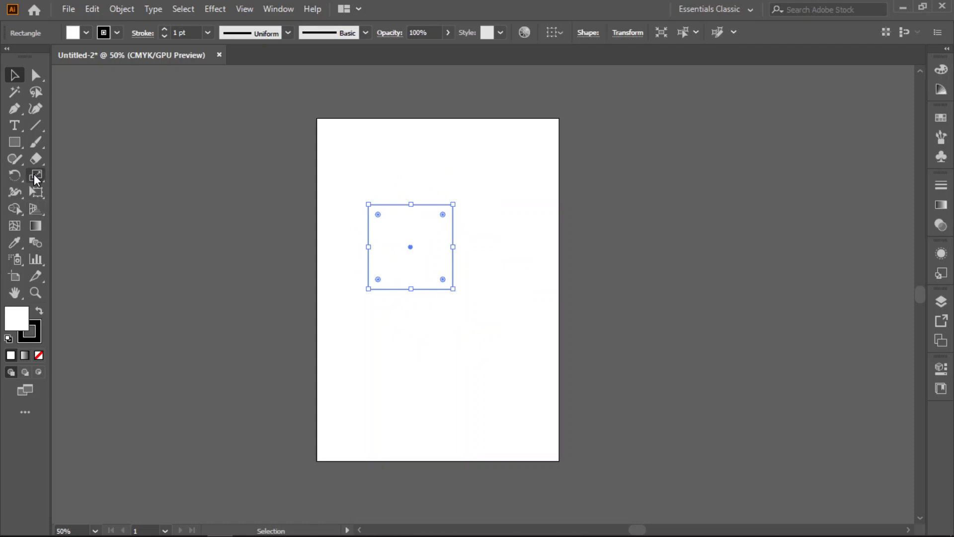
- Try enlarging the square uniformly about its centre with the Scale tool, and undo the enlargement
left_click(35, 176)
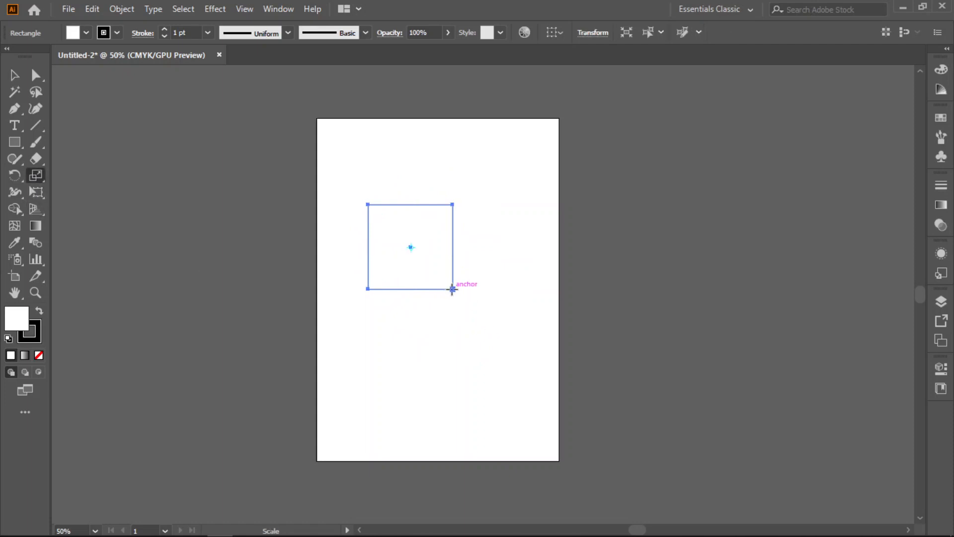
left_click_drag(452, 289, 473, 307)
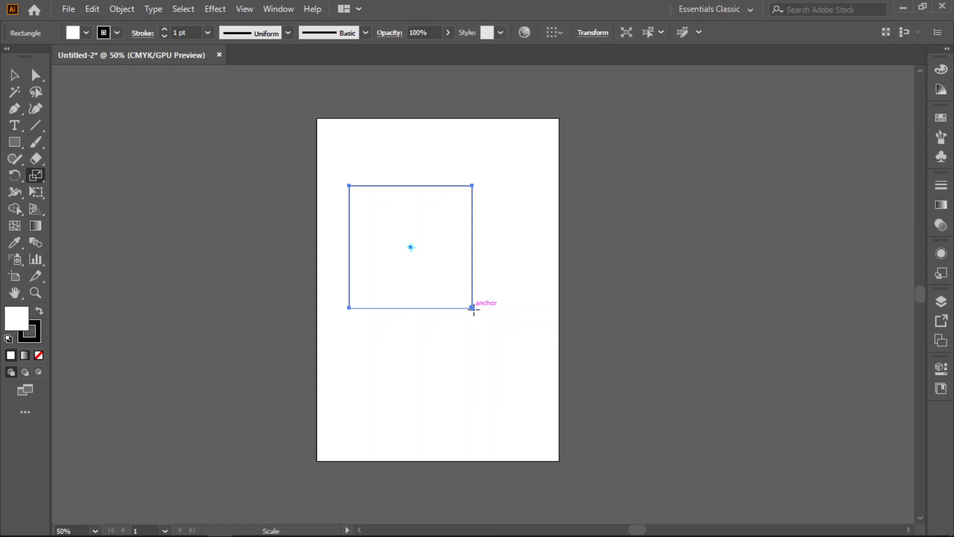
left_click(486, 290)
left_click(14, 75)
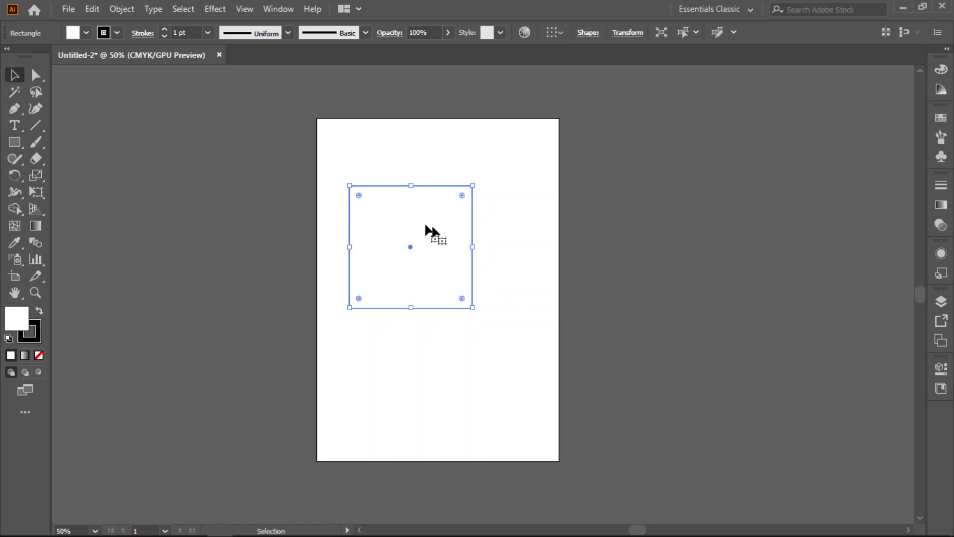
left_click(35, 175)
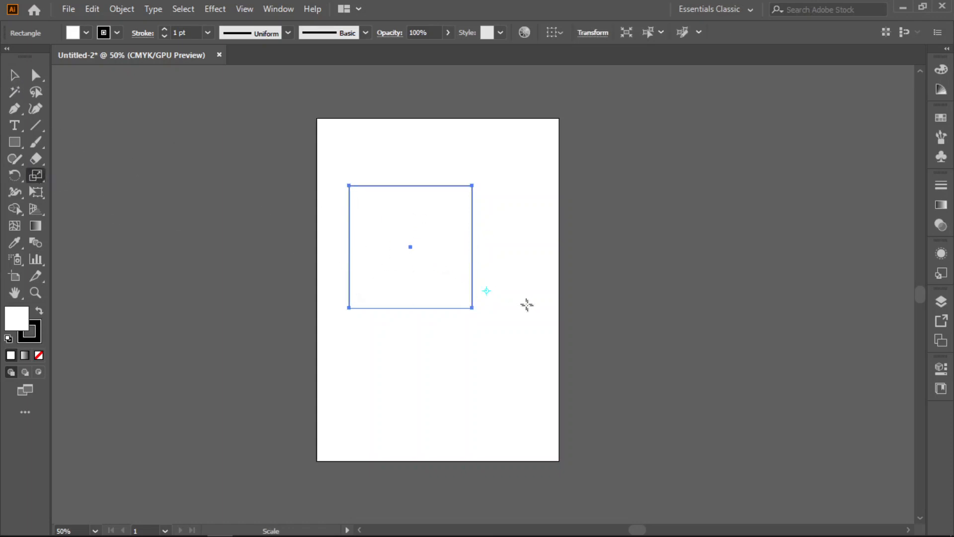
key("ctrl+z")
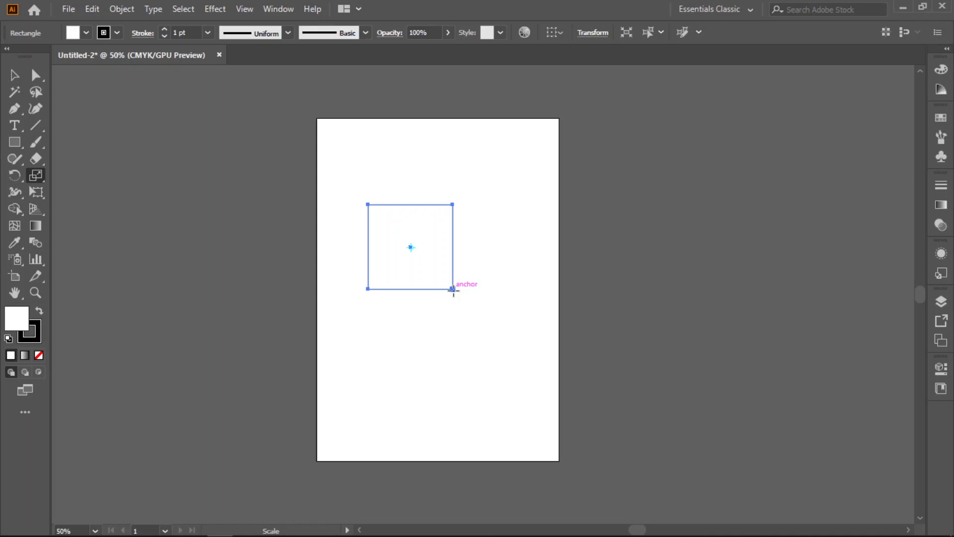
- Scale the square about its centre with the Scale tool, first larger, then smaller, then larger again
left_click_drag(452, 288, 465, 301)
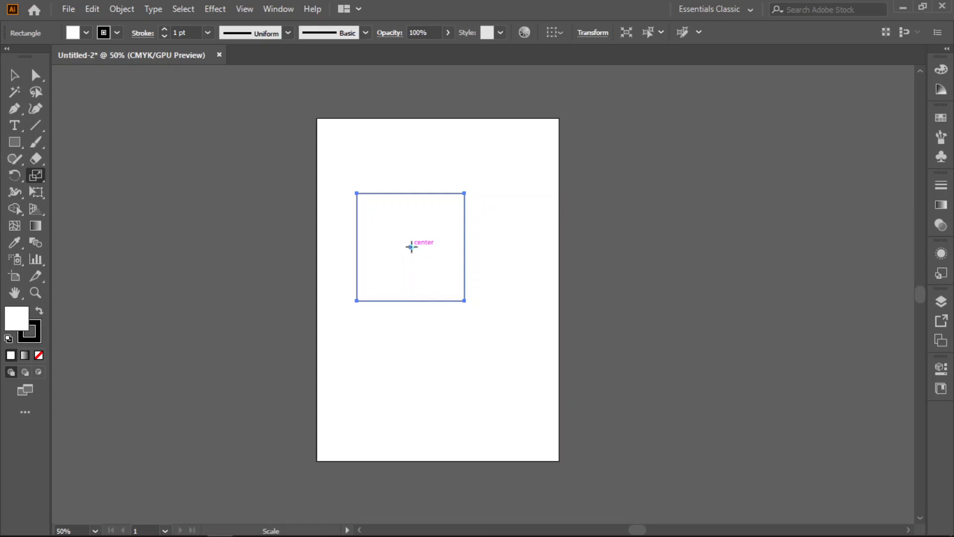
left_click_drag(464, 301, 455, 292)
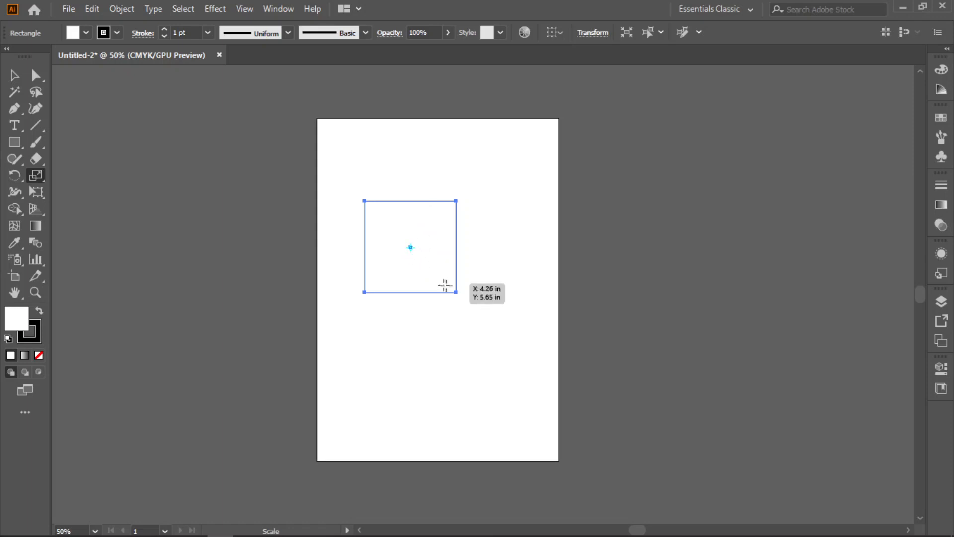
left_click_drag(456, 292, 465, 301)
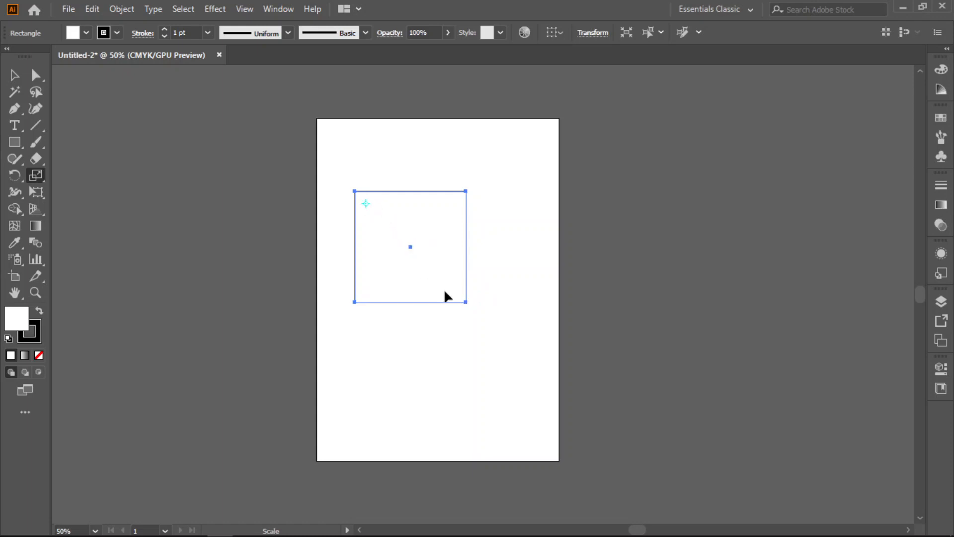
- Try shrinking the square and making a narrower copy from a reference point near its upper-left corner, undoing each attempt
left_click_drag(466, 300, 440, 280)
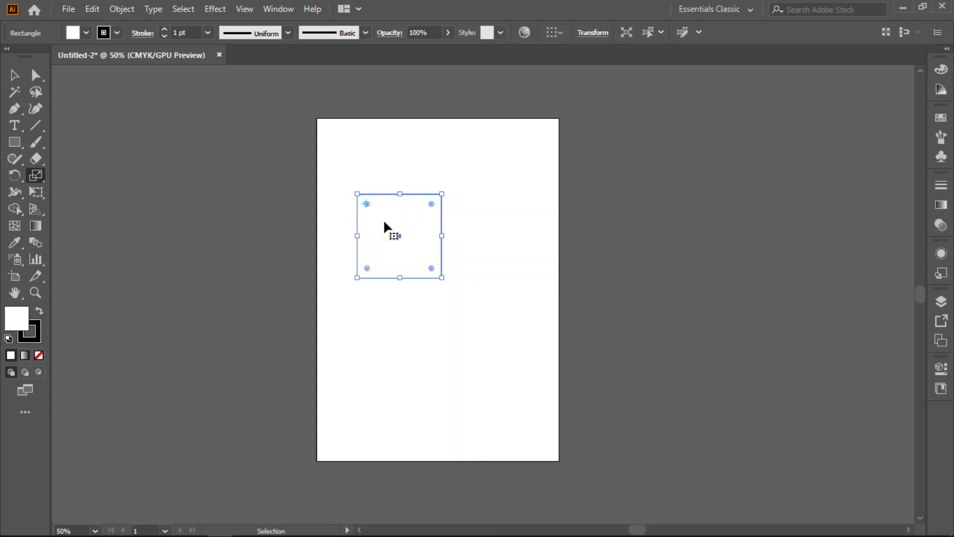
key("ctrl+z")
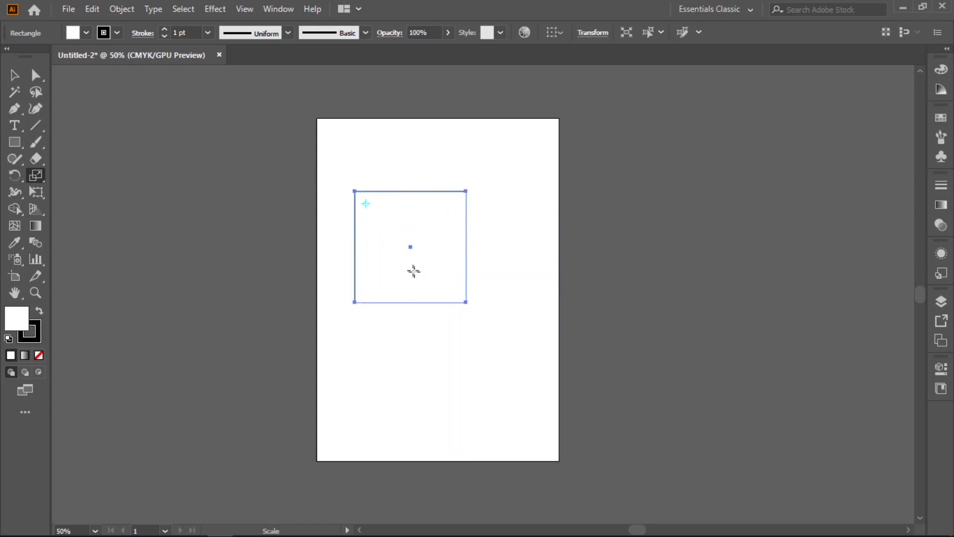
mouse_move(465, 301)
left_mouse_down()
mouse_move(450, 290)
mouse_move(460, 302)
left_mouse_up()
left_click(462, 302, "alt")
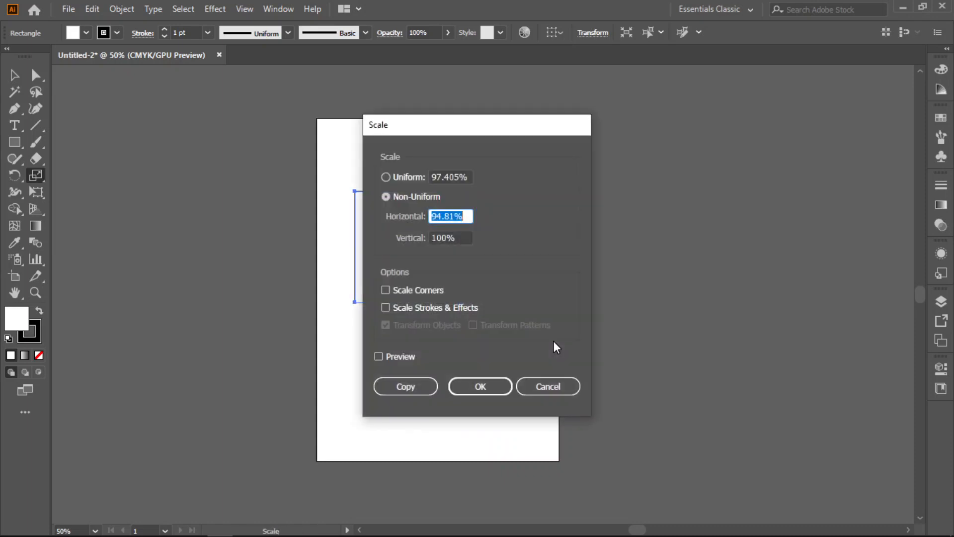
left_click(551, 386)
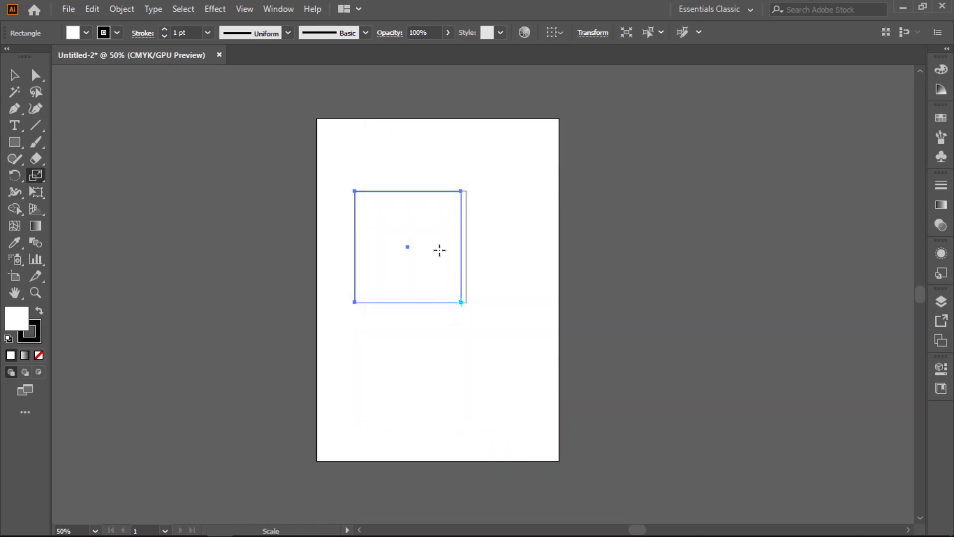
key("ctrl+z")
left_click(366, 203)
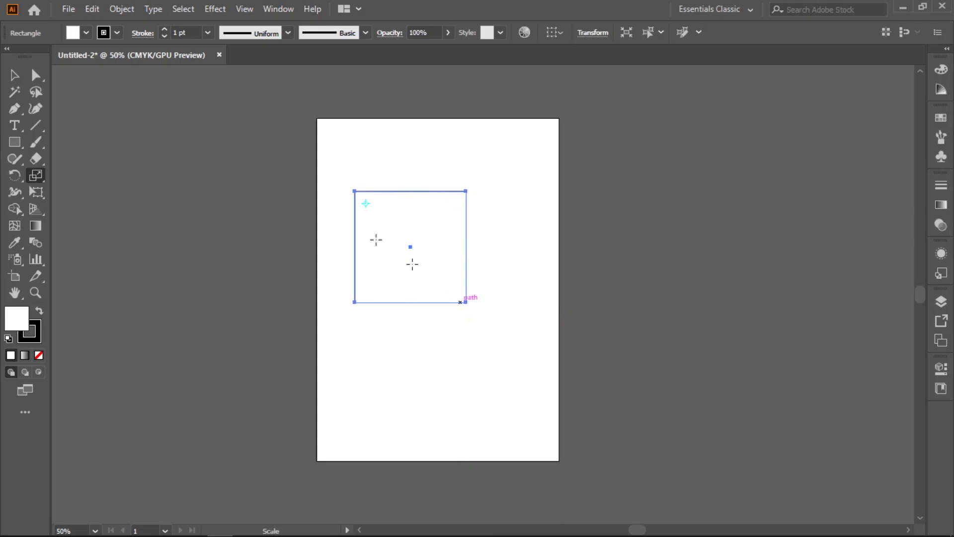
- Delete the square from the artboard
left_click(13, 75)
left_click_drag(513, 187, 306, 353)
key("Delete")
- Draw a new, slightly taller than wide rectangle in the upper half of the empty artboard
left_click(15, 143)
left_click_drag(358, 200, 451, 299)
scroll(424, 305, "up", 1)
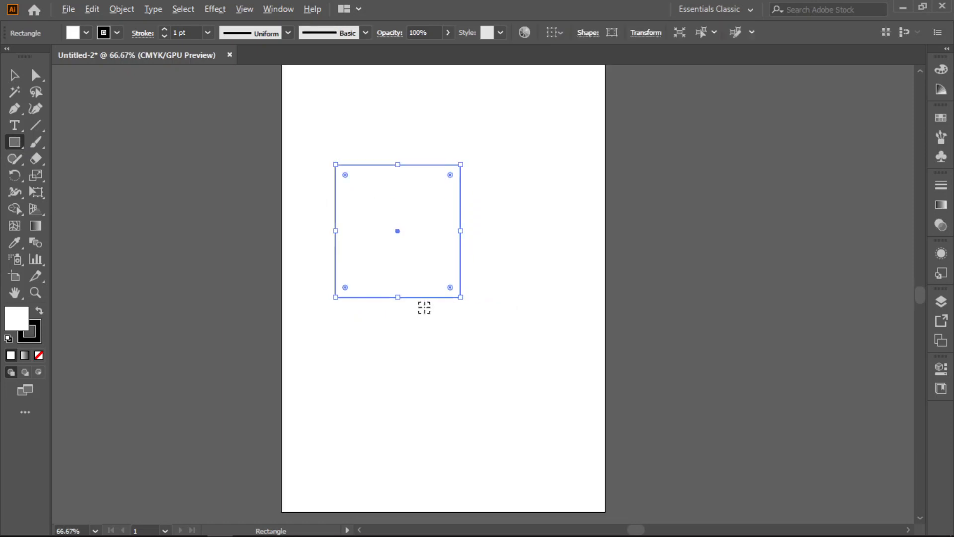
- Make a scaled-down copy of the rectangle toward its upper-left corner and repeat the transformation until the nested rectangles become tiny
left_click(36, 174)
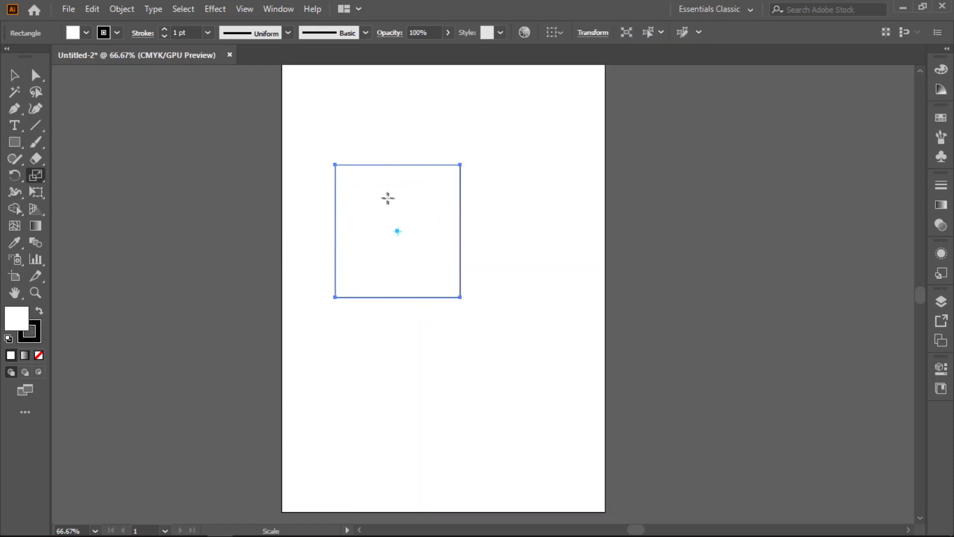
left_click_drag(453, 297, 442, 280)
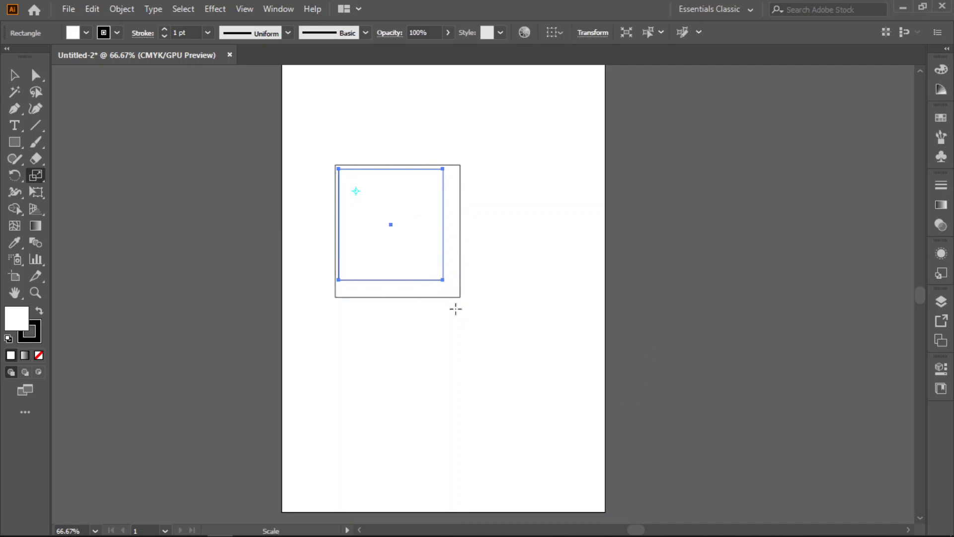
key("ctrl")
key("ctrl+d")
key("ctrl+d")
key("ctrl+d")
key("ctrl+d")
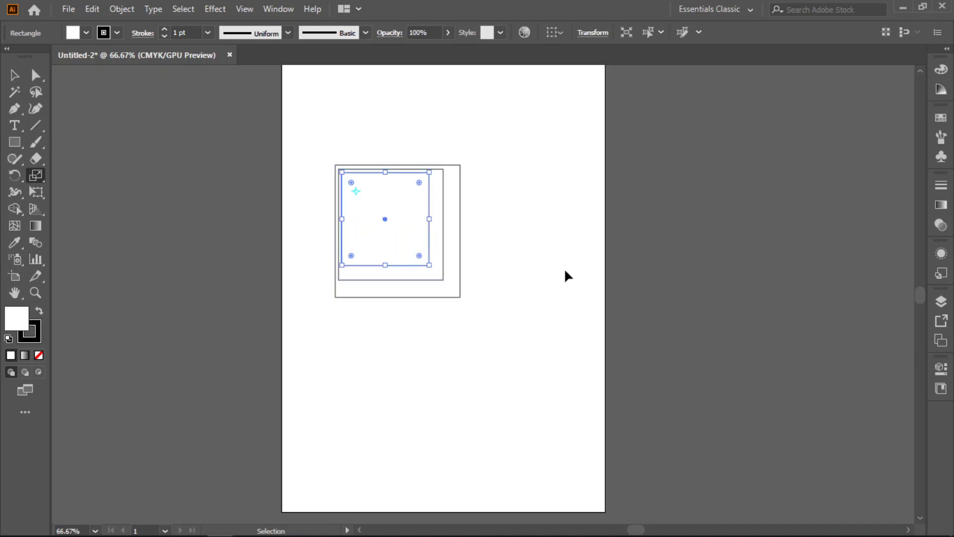
key("ctrl+d")
key("ctrl+d")
key("ctrl+d")
key("ctrl+d")
key("ctrl+d")
key("ctrl+d")
key("ctrl+d")
key("ctrl+d")
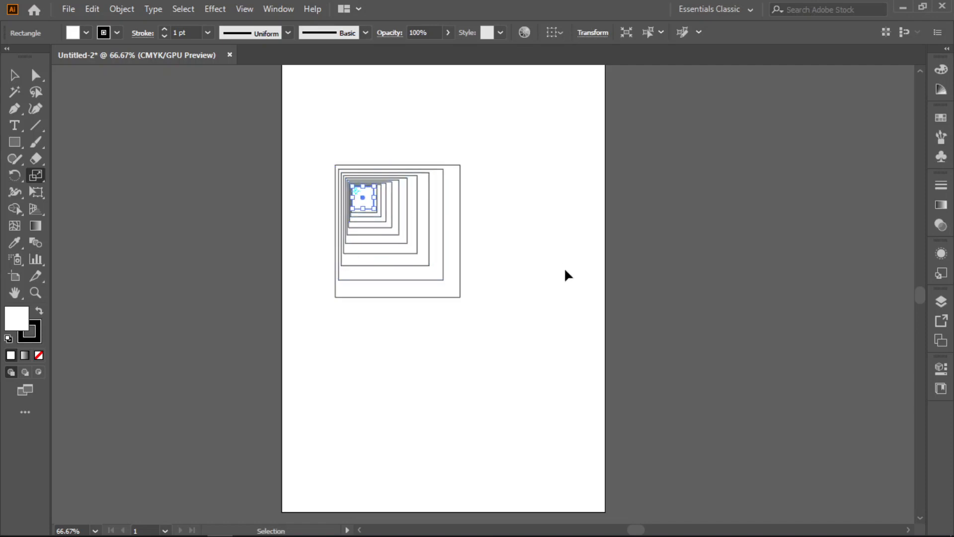
key("ctrl+d")
key("ctrl+d")
left_click(15, 76)
left_click(424, 367)
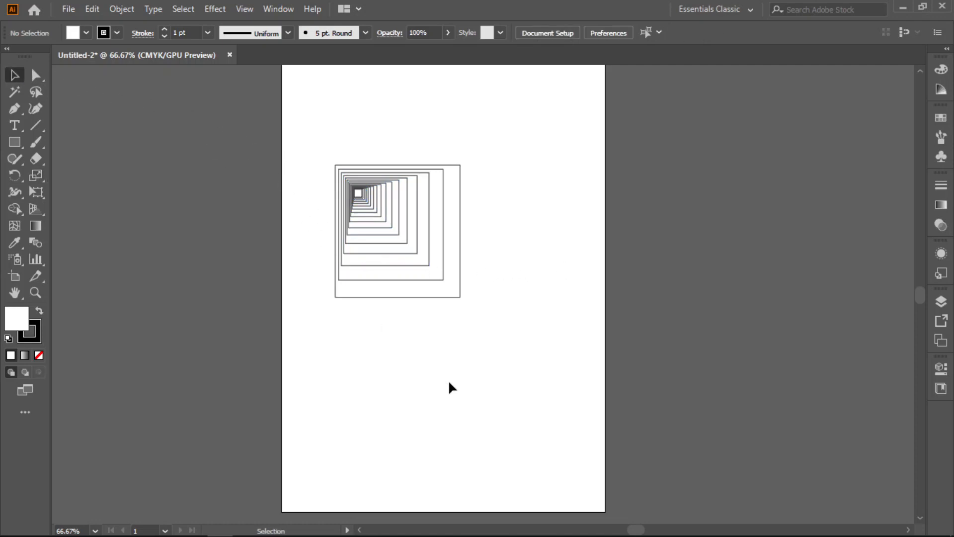
- Delete all the nested rectangles and draw a new square in the upper part of the artboard
left_click_drag(303, 122, 547, 392)
key("Delete")
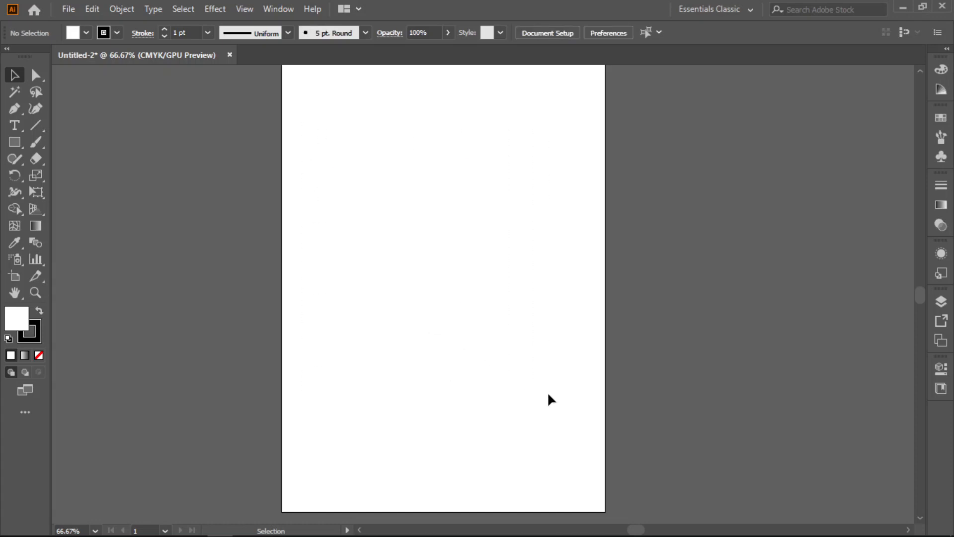
left_click(14, 144)
mouse_move(348, 153)
left_mouse_down()
mouse_move(394, 214)
mouse_move(434, 239)
left_mouse_up()
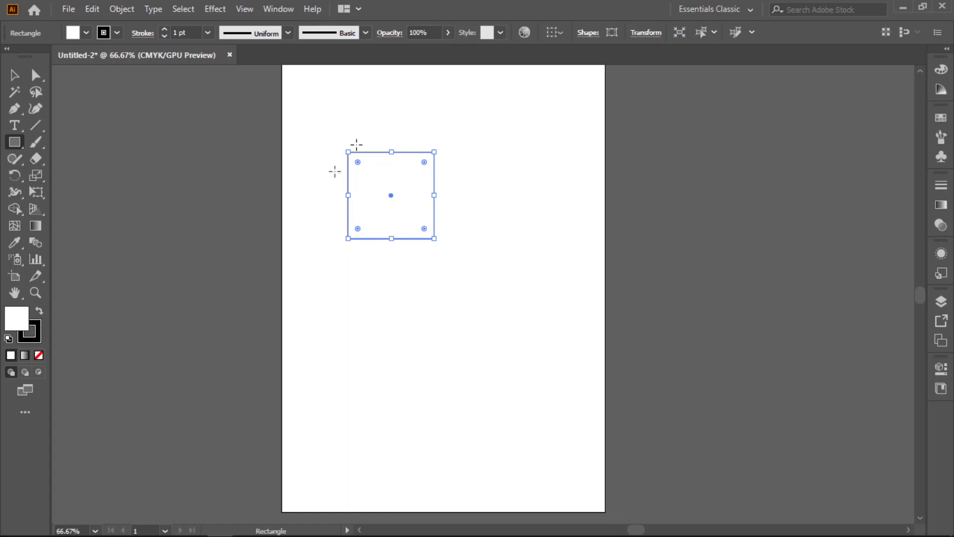
- Swap the square's fill and stroke colours to give it a black fill and a white stroke
left_click(36, 175)
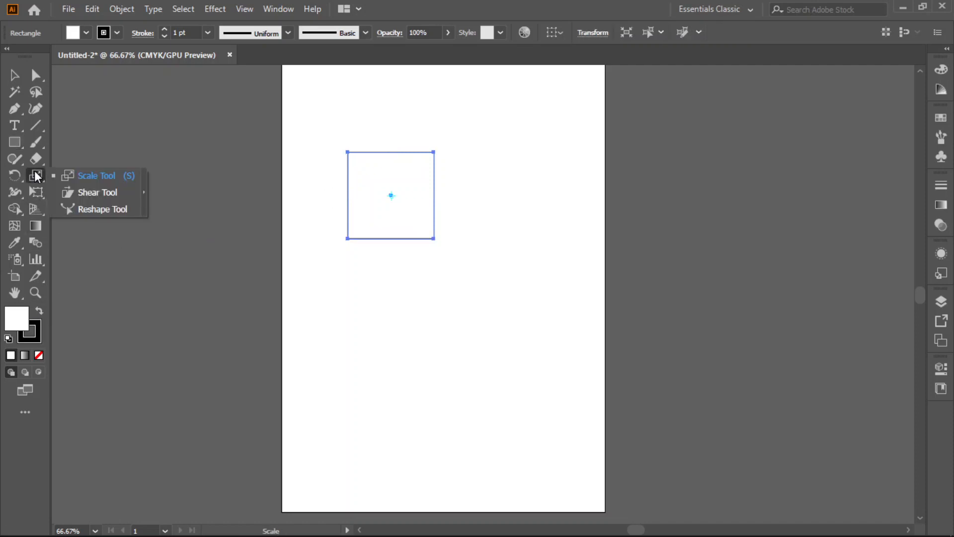
left_click(99, 192)
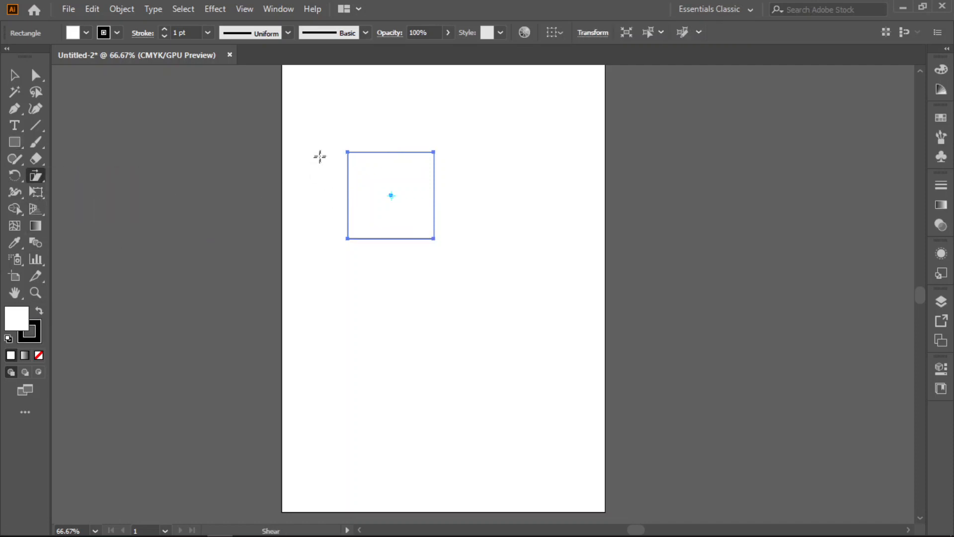
left_click(13, 75)
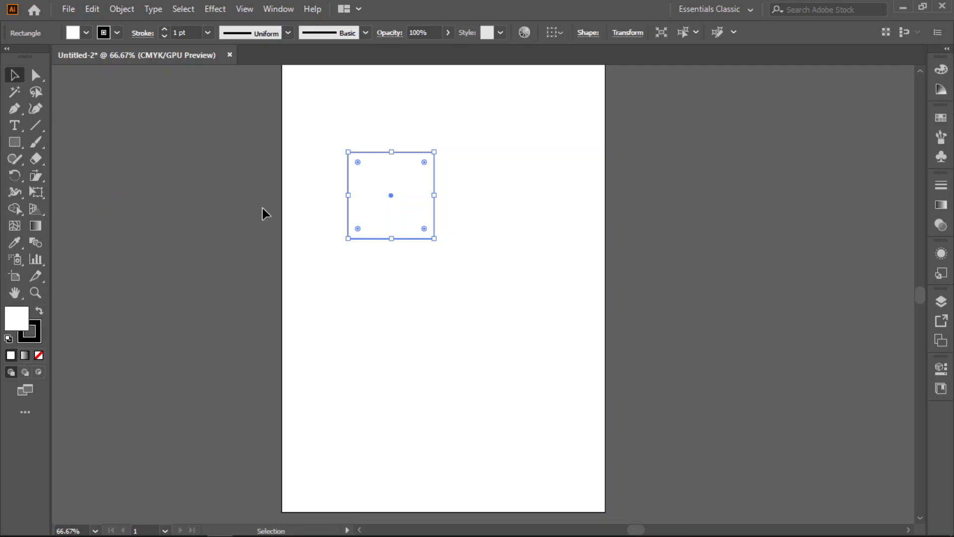
left_click(443, 298)
left_click(404, 187)
left_click(38, 313)
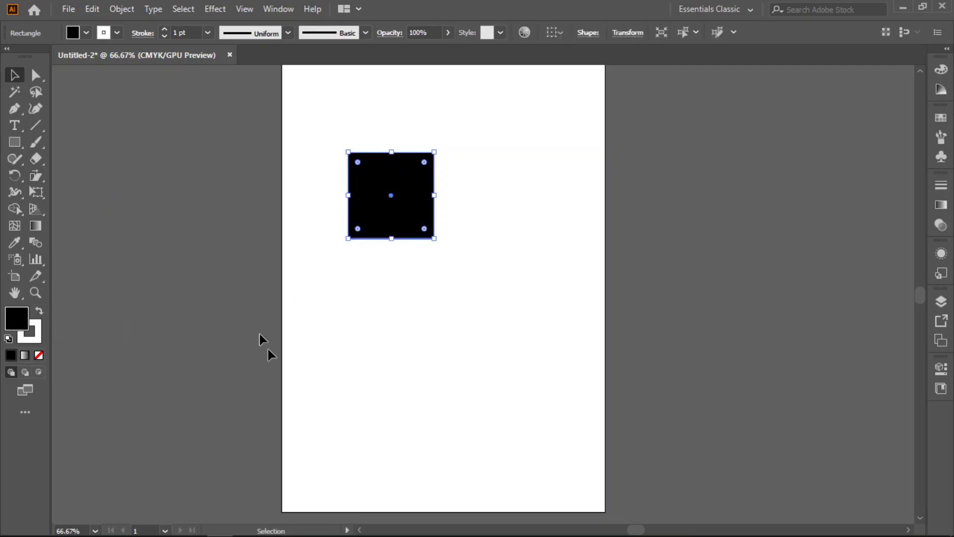
- Try slanting the square into a parallelogram by shifting its two top anchor points to the right, and undo it
left_click(36, 77)
left_click(453, 366)
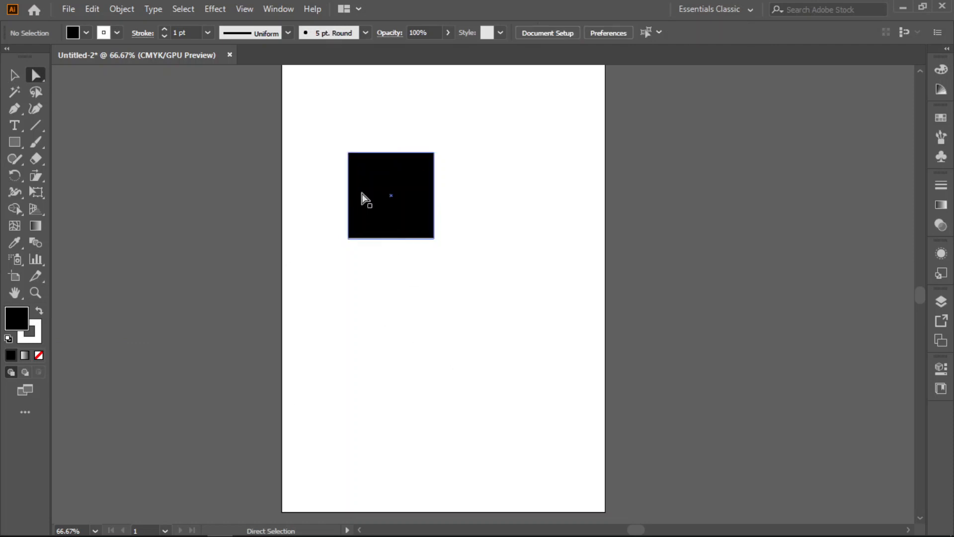
left_click_drag(355, 175, 494, 152)
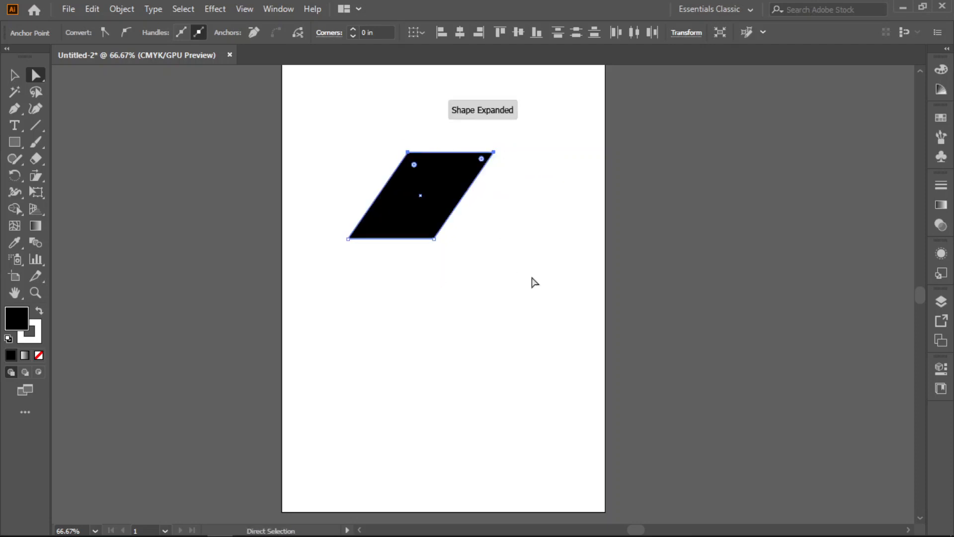
key("ctrl+z")
- Shrink the black square and place it near the upper-left corner of the artboard
left_click_drag(431, 241, 347, 144)
left_click(14, 74)
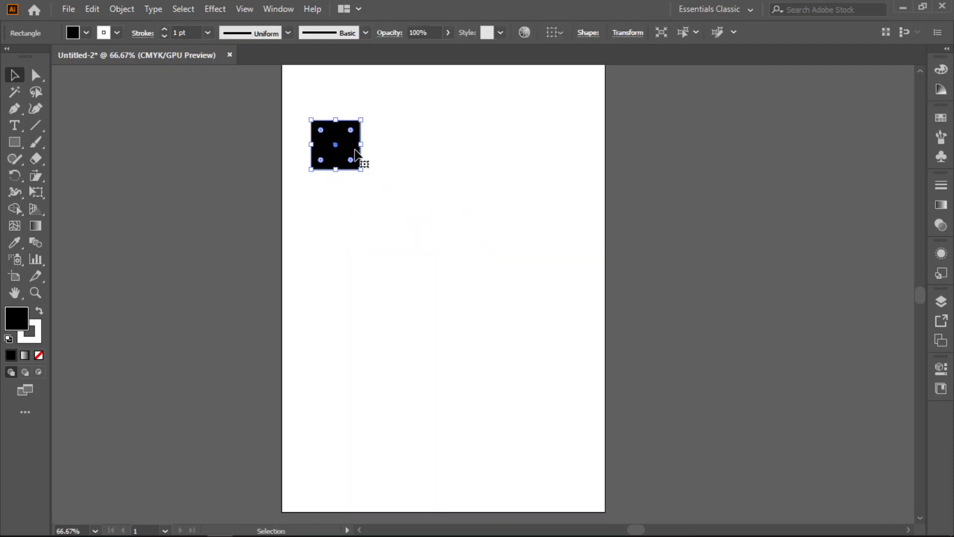
left_click(357, 149, "shift")
- Copy the black square to the right, repeat the duplication to form an evenly spaced row of five, and select the row
left_click_drag(355, 149, 409, 149)
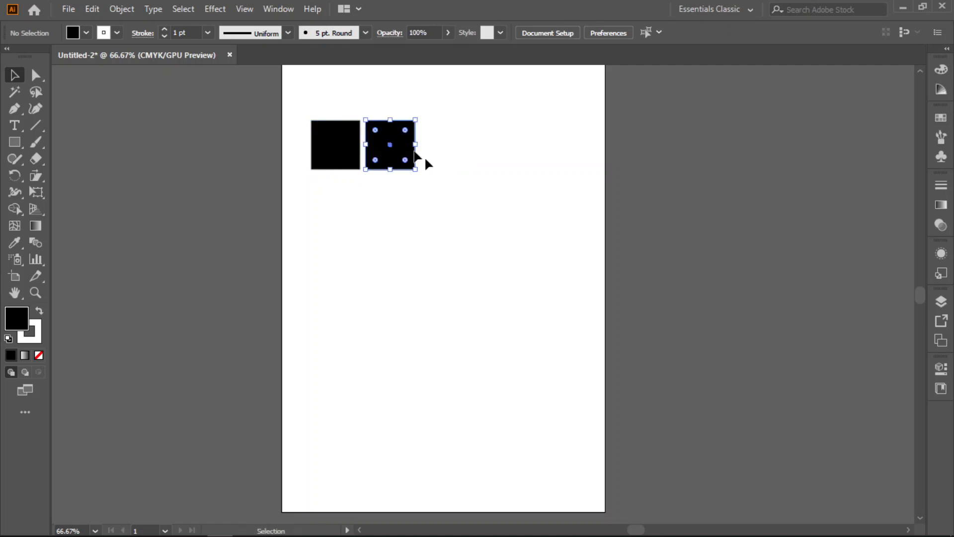
key("ctrl+d")
key("ctrl+d")
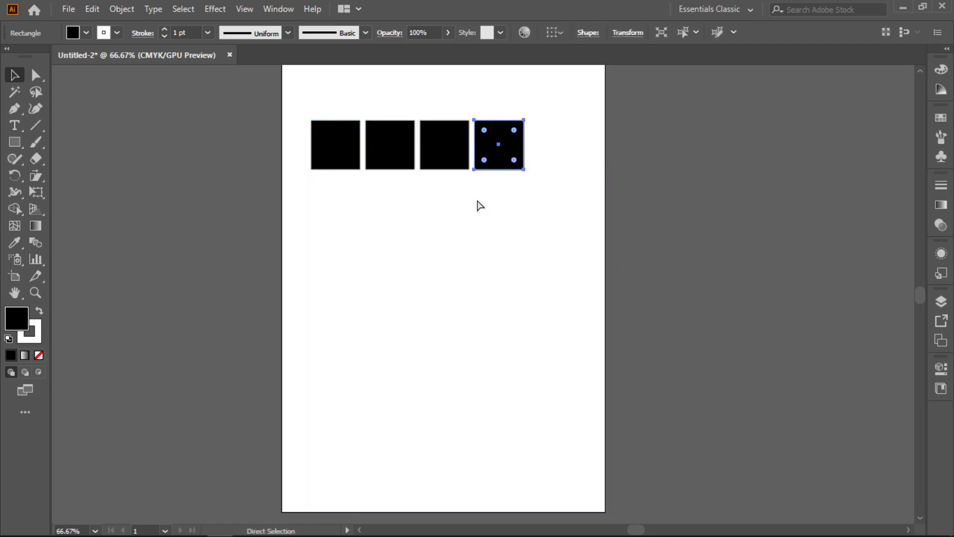
key("ctrl+d")
left_click_drag(594, 101, 308, 187)
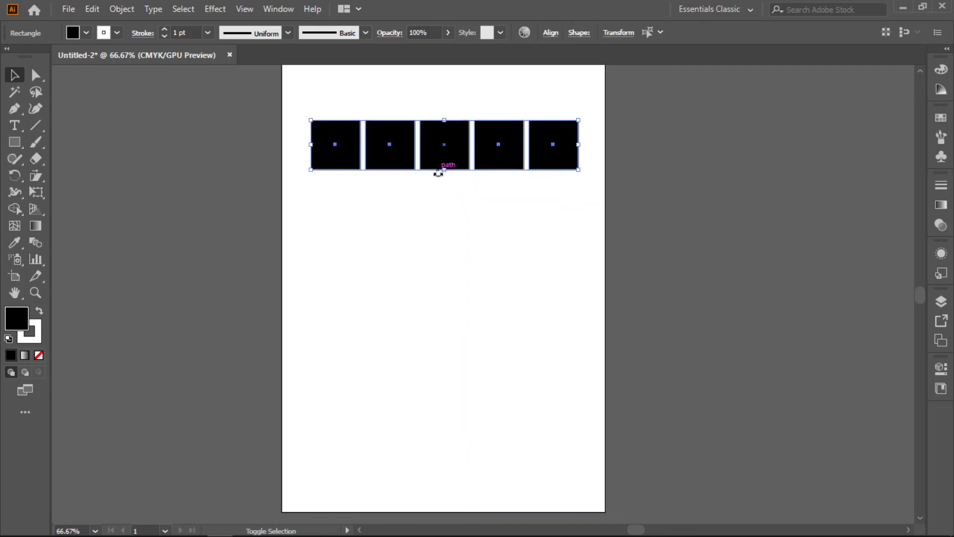
- Copy the row of squares downward and repeat the duplication to form a grid of four evenly spaced rows, then deselect it
left_click_drag(438, 169, 438, 222)
key("ctrl+d")
key("ctrl+d")
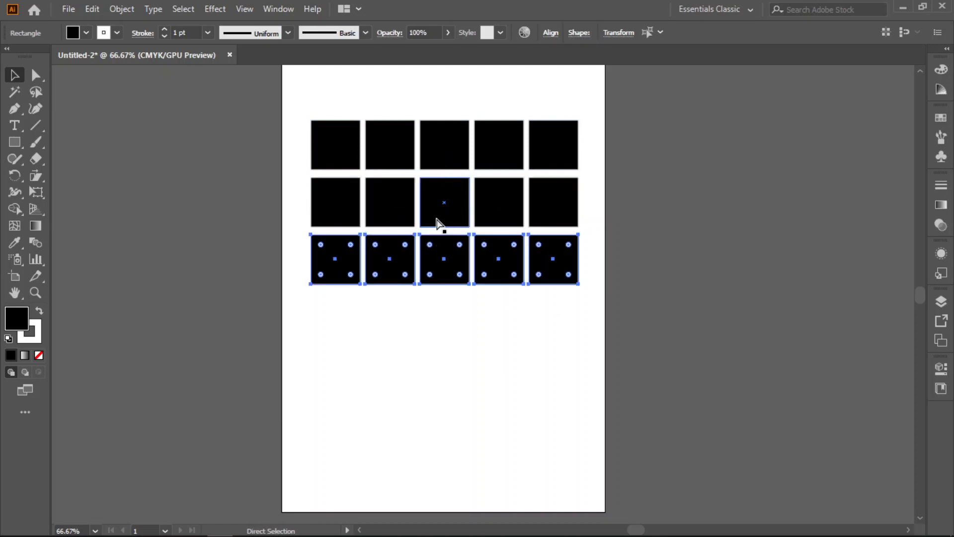
left_click(291, 110)
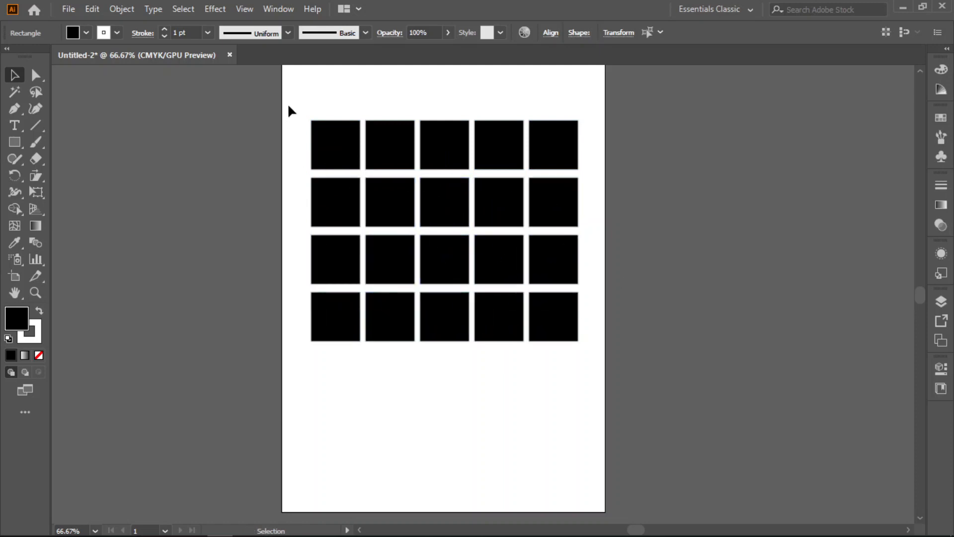
- Select all the squares in the grid and move them slightly toward the artboard's left edge
left_click(37, 72)
left_click_drag(297, 95, 597, 390)
mouse_move(568, 125)
left_mouse_down()
mouse_move(598, 127)
mouse_move(565, 129)
left_mouse_up()
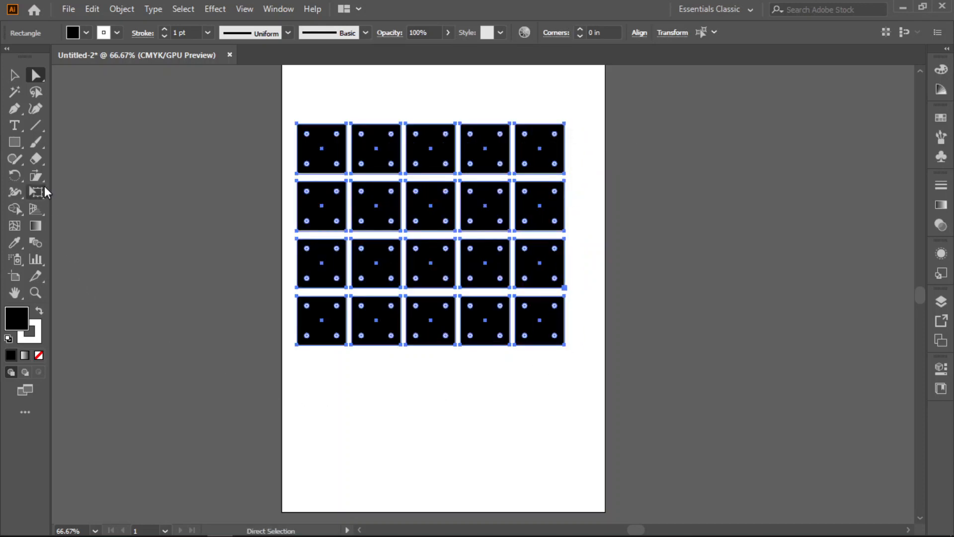
- Detach the Scale, Shear and Reshape tool group as a floating palette and place it beside the artboard
left_click(39, 177)
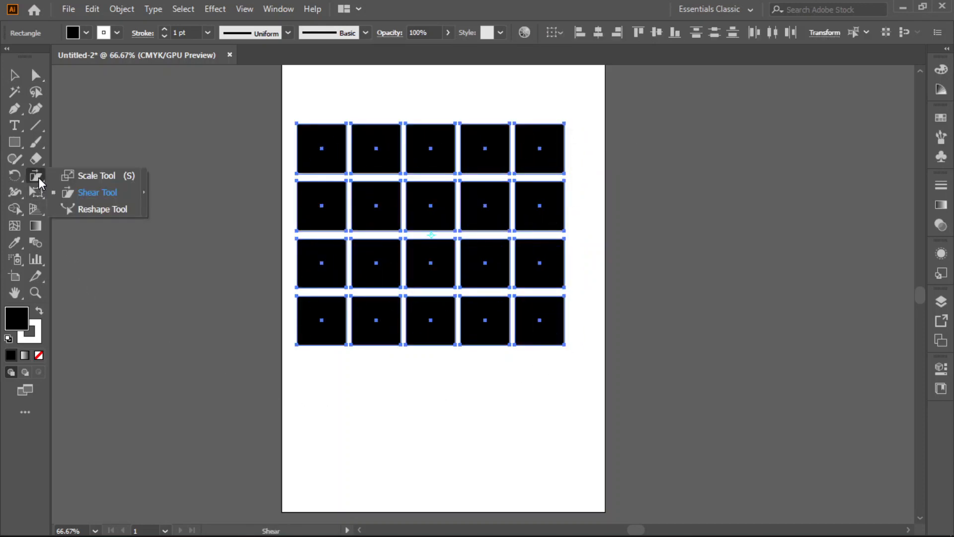
left_click(145, 193)
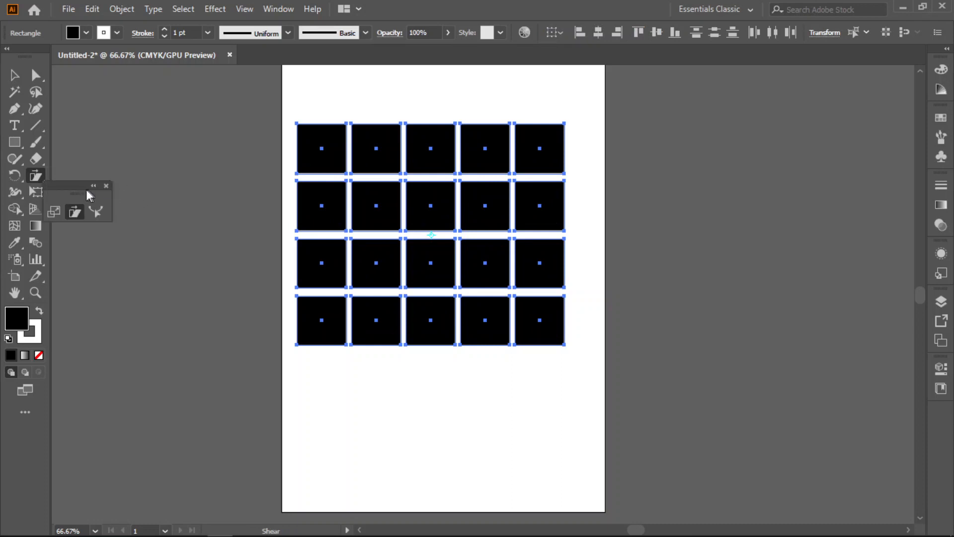
left_click_drag(82, 185, 142, 157)
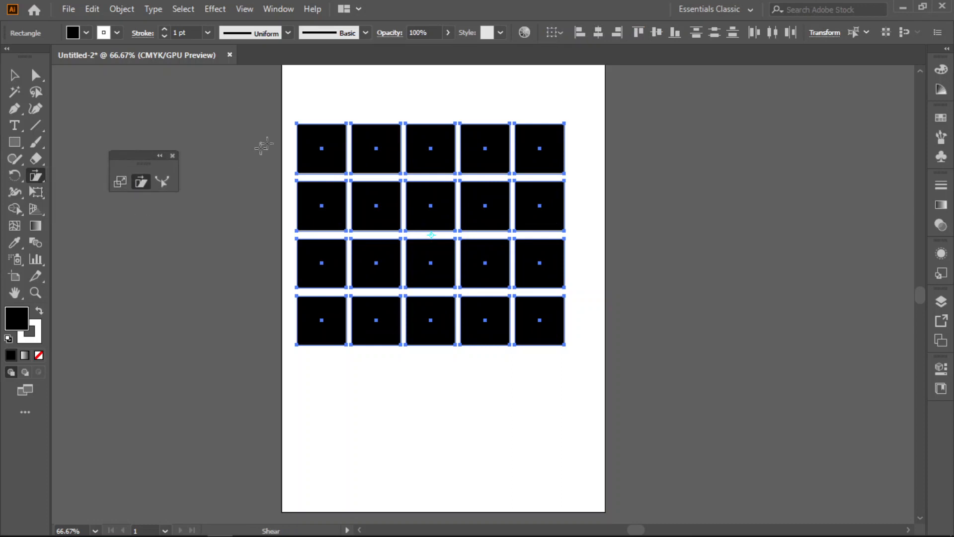
- Shear the grid to the right, shear it back to the left, and pull its upper-left corner down to tilt the rows
left_click_drag(565, 123, 620, 127)
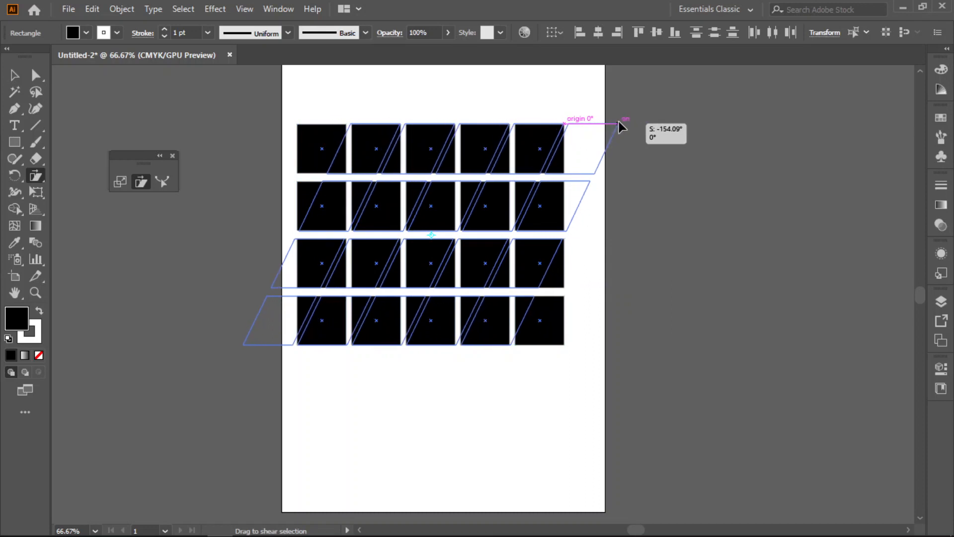
left_click_drag(619, 122, 619, 121)
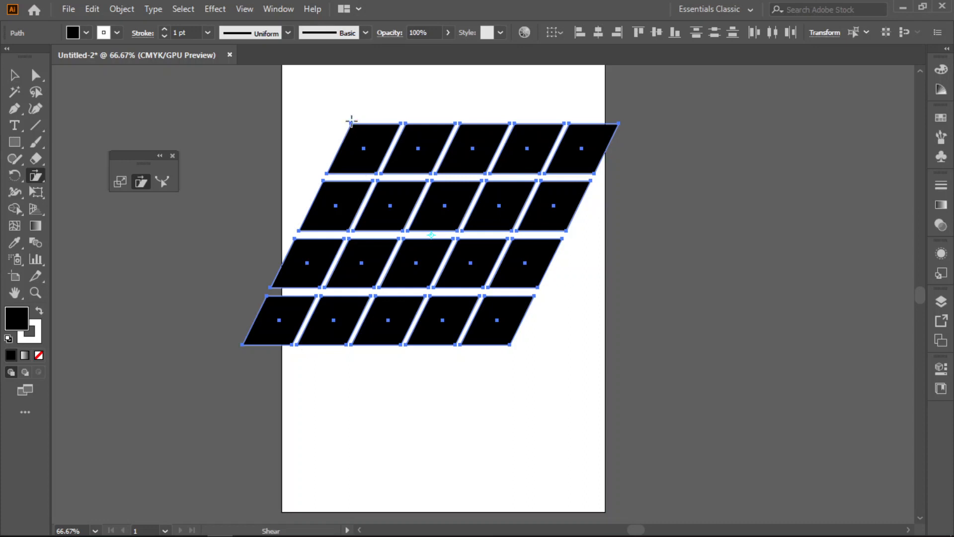
left_click_drag(351, 123, 246, 136)
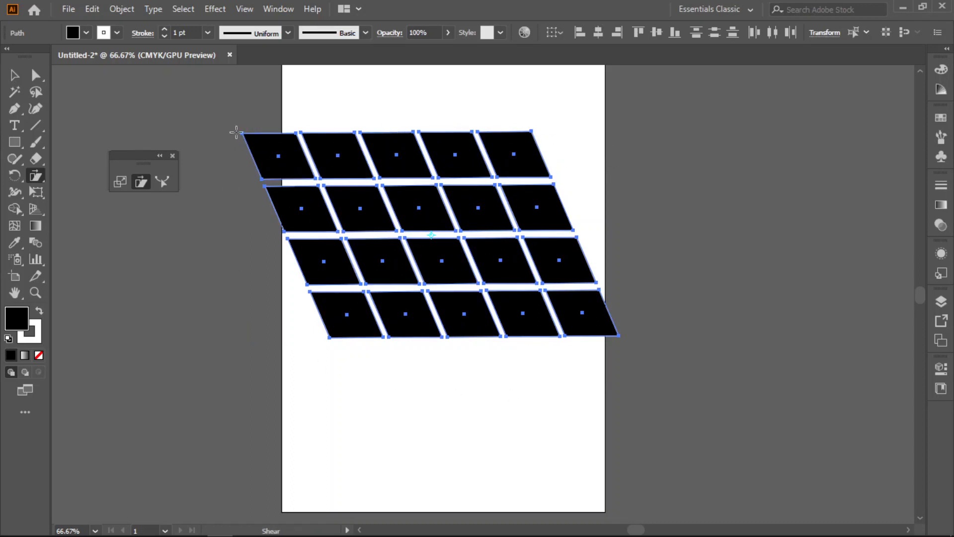
left_click_drag(242, 133, 241, 242)
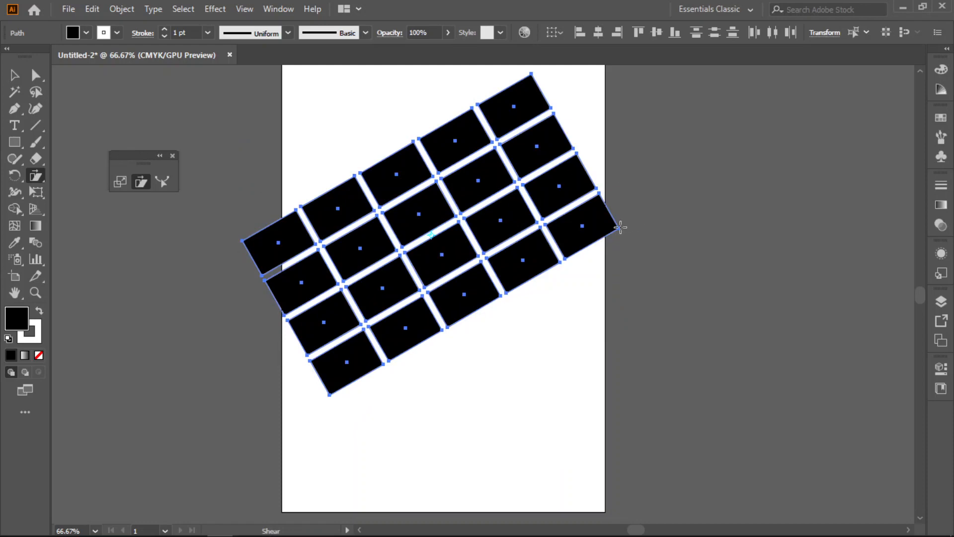
- Shear the tilted grid into a steep diagonal shape, then shear its upper-right corner outward and down into a wide, flat slant
left_click_drag(620, 227, 473, 348)
scroll(532, 273, "up", 2)
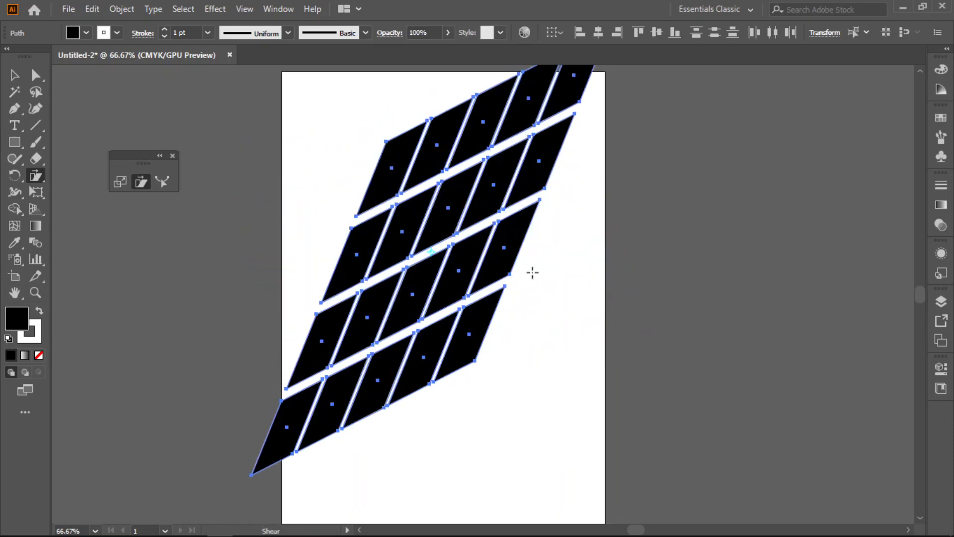
scroll(549, 170, "up", 1)
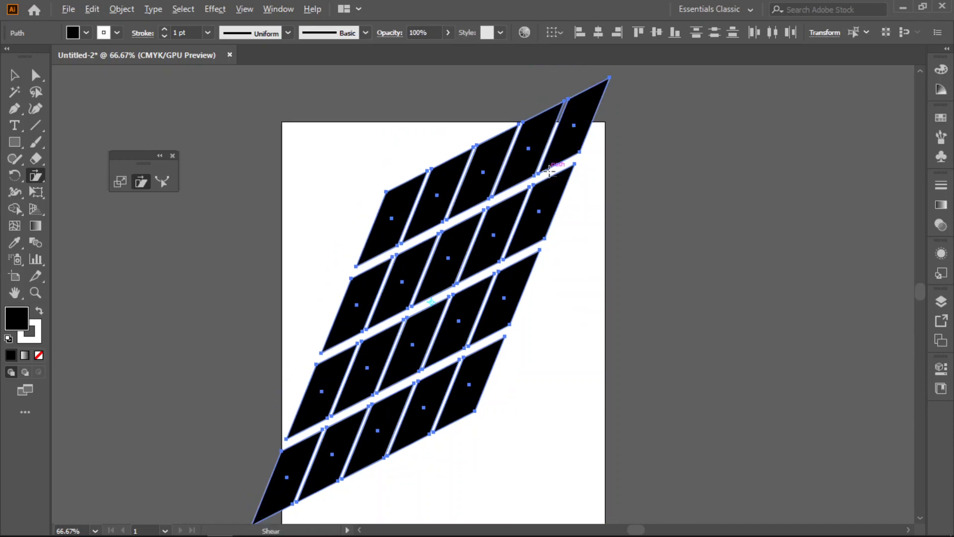
scroll(549, 170, "down", 1)
left_click_drag(596, 100, 734, 221)
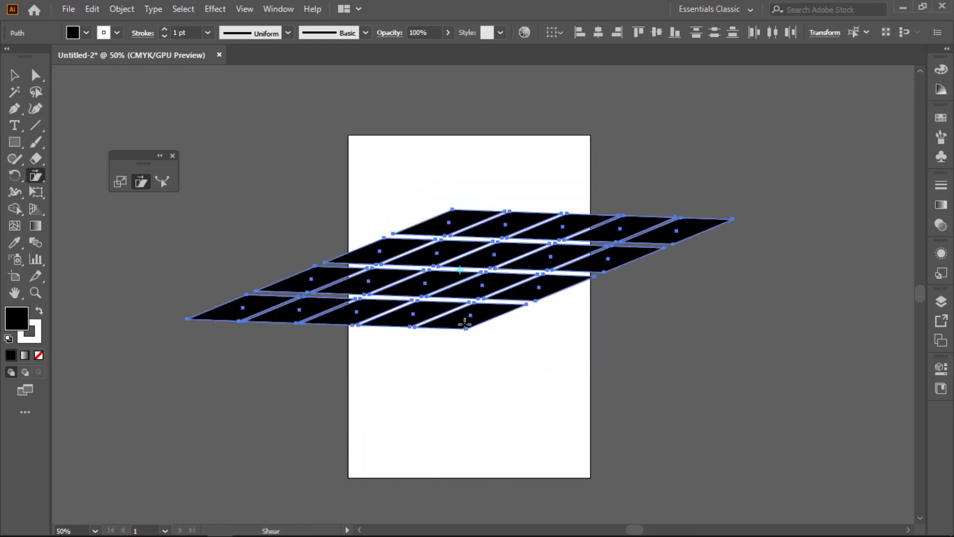
- Try shearing the flattened grid further from its lower-right corner, and undo it
left_click_drag(467, 326, 438, 322)
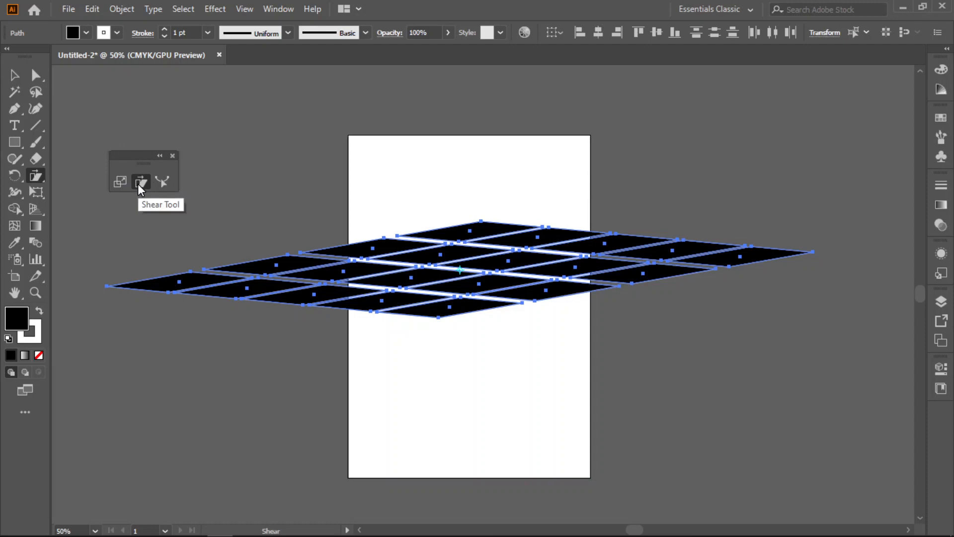
key("ctrl+z")
key("ctrl+z")
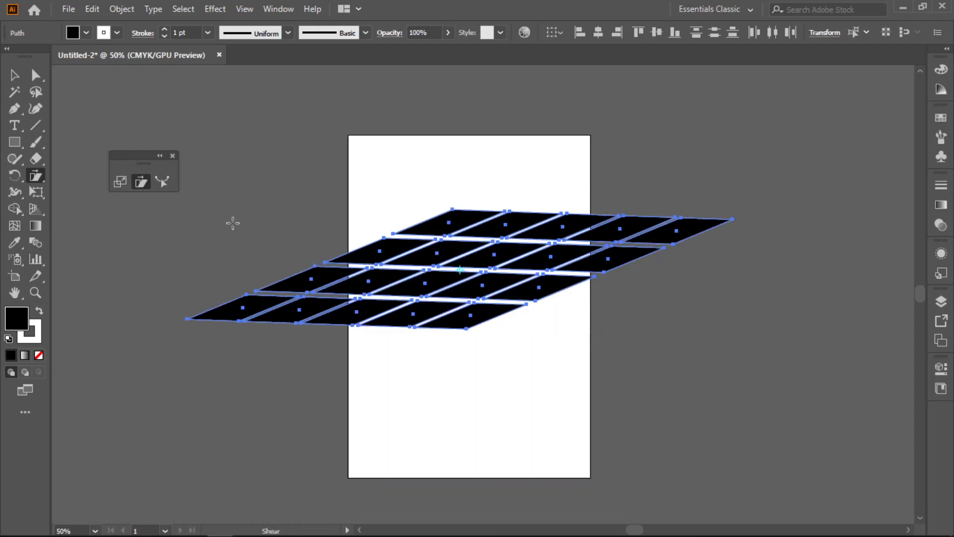
- Draw a rectangle about 1.45 in wide and 7.36 in tall on the artboard's left half, and swap its fill and stroke colours
key("m")
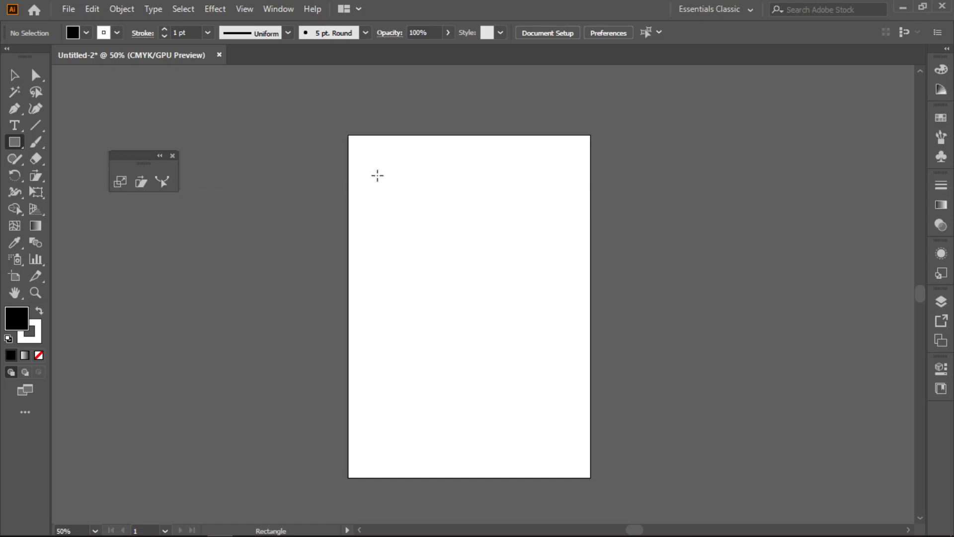
left_click_drag(378, 176, 420, 390)
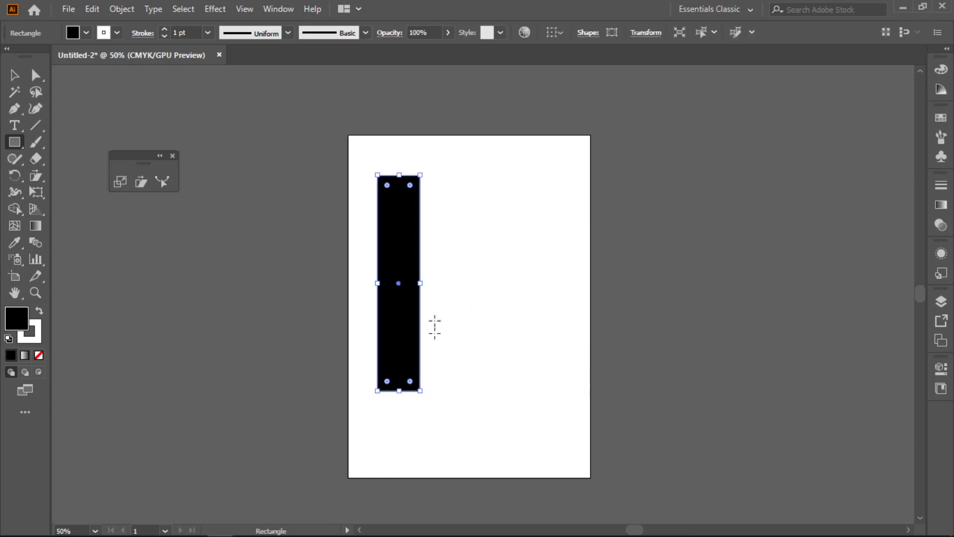
left_click(39, 310)
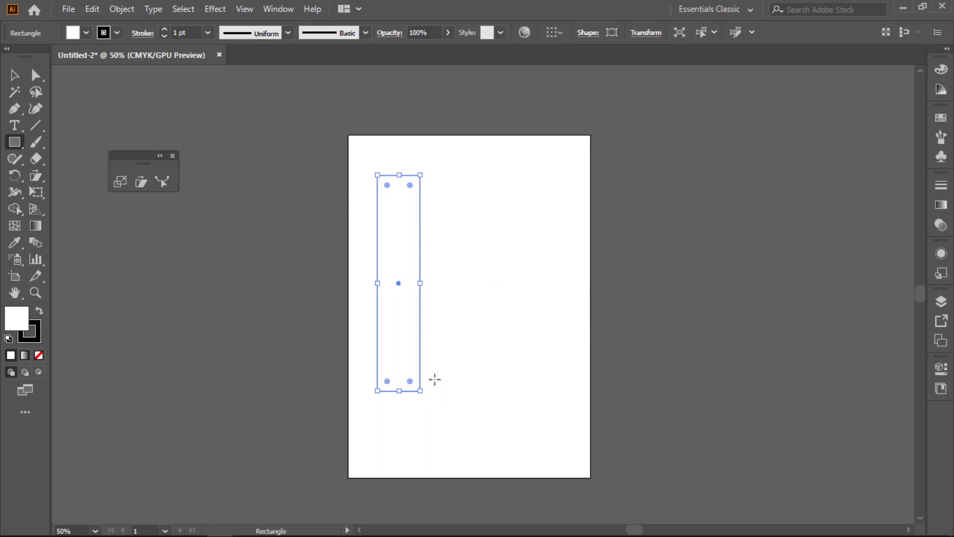
- Add an anchor point high on the rectangle's right edge and pull it outward to about X 3.29 in, Y 2.73 in
left_click(35, 74)
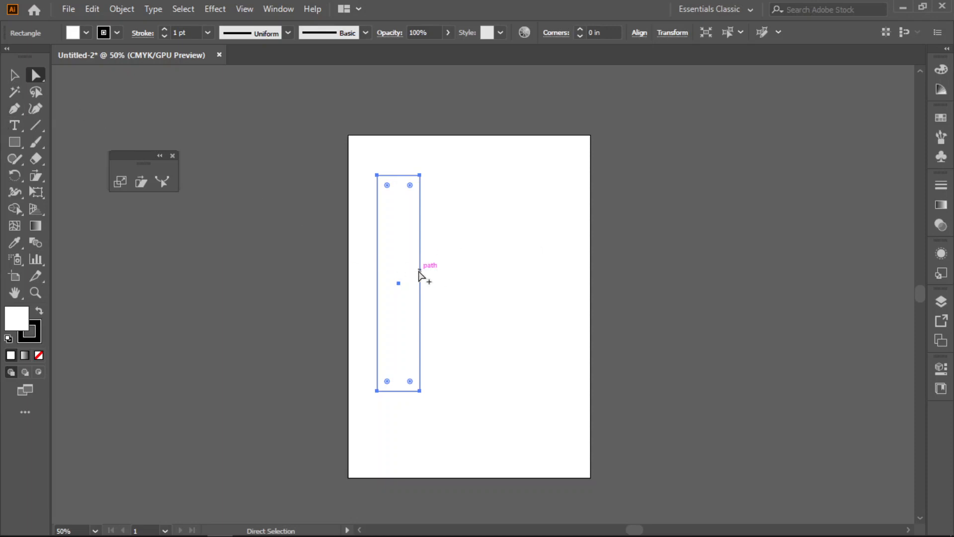
scroll(420, 270, "up", 1)
key("p")
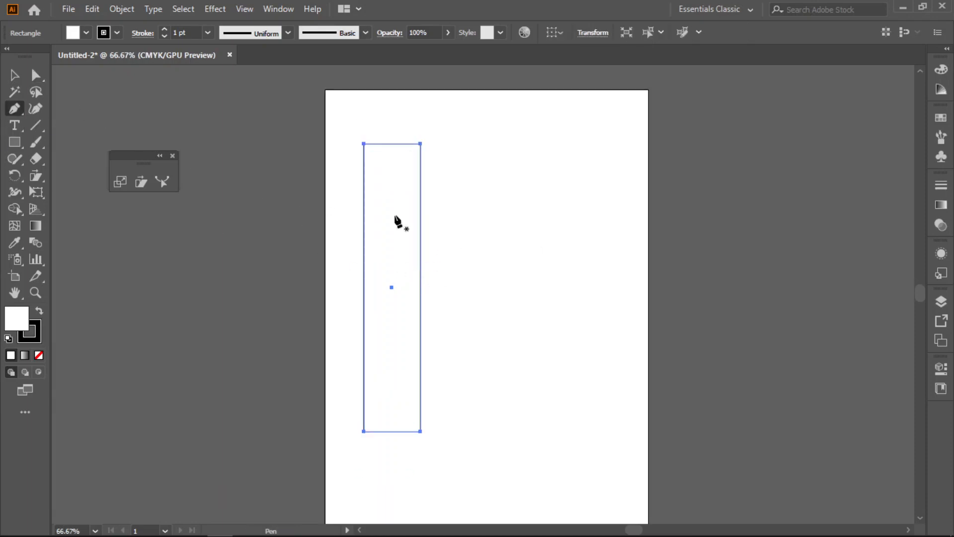
left_click(420, 199)
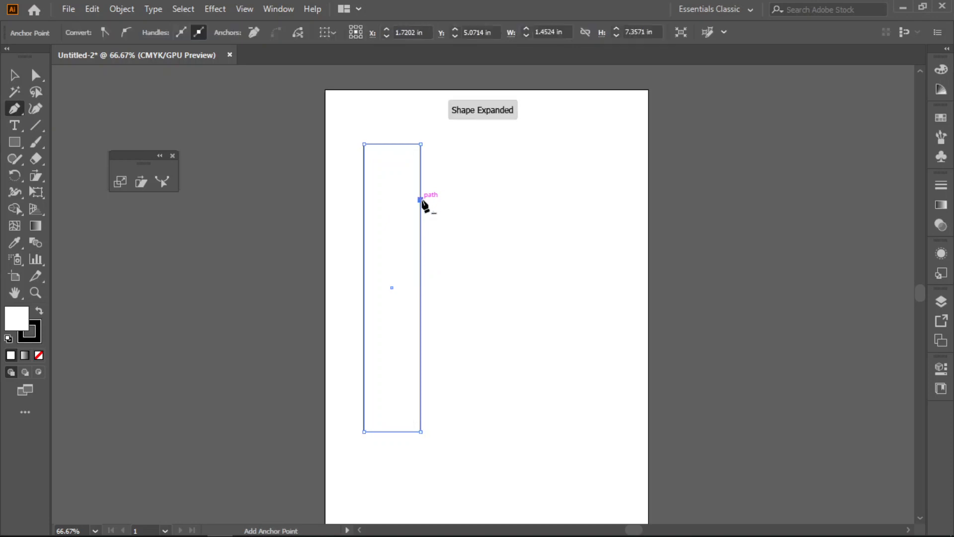
left_click(42, 76)
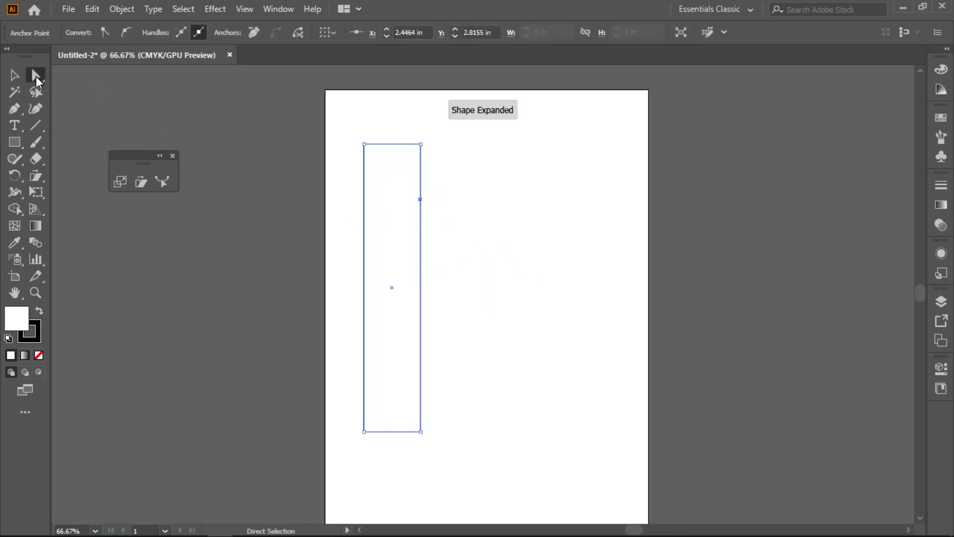
left_click_drag(422, 202, 455, 198)
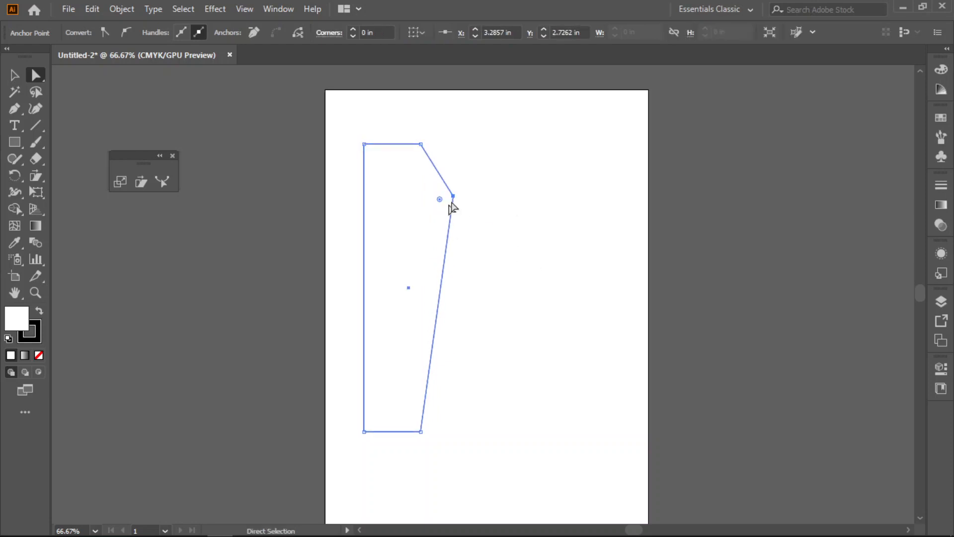
- Try rounding the added corner into a smooth curve with the Anchor Point tool, and undo back to the plain rectangle
left_click(21, 108)
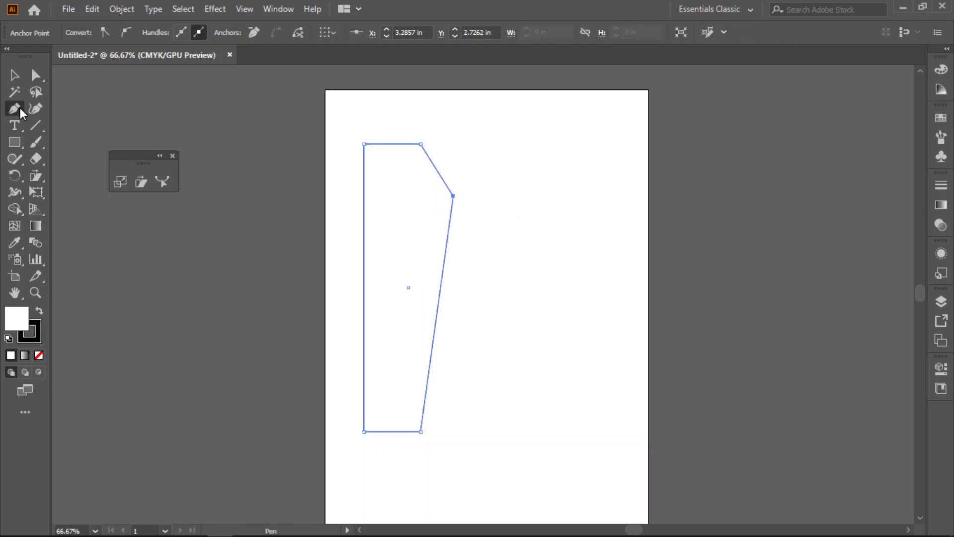
left_click(85, 158)
left_click_drag(453, 196, 454, 227)
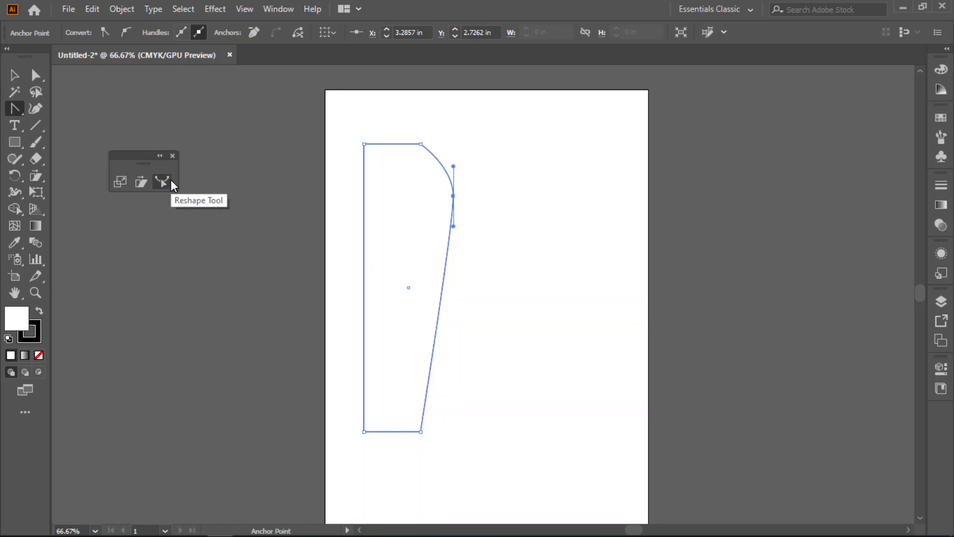
key("ctrl+z")
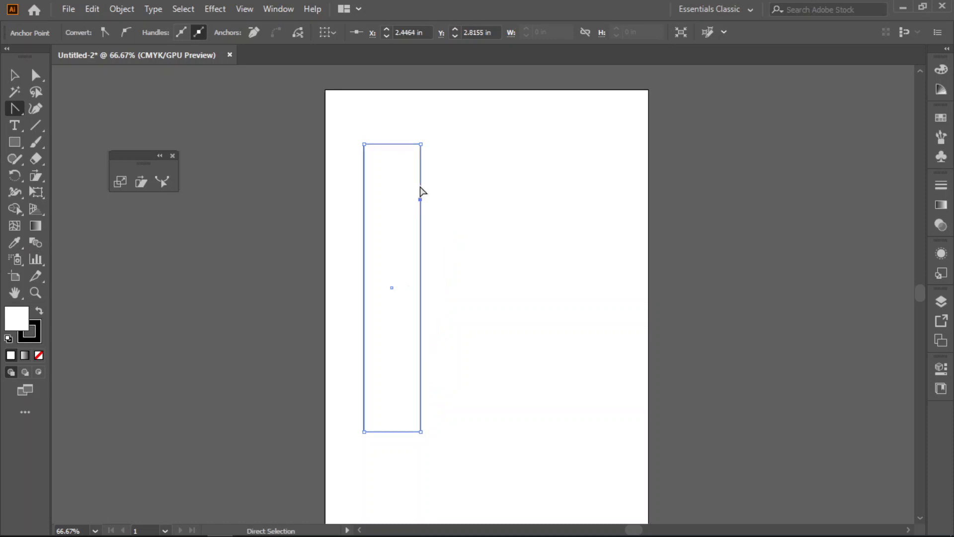
key("ctrl+z")
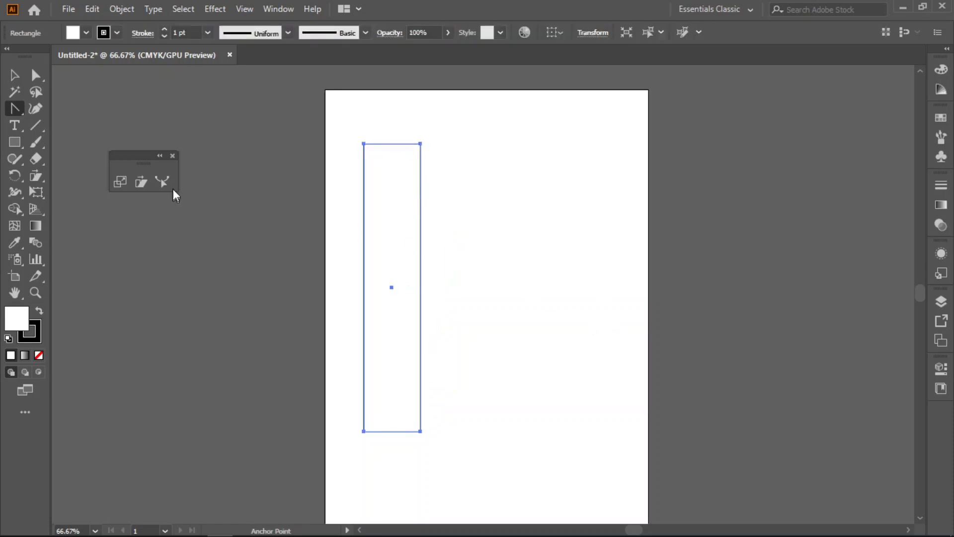
- Directly select the rectangle's right edge and bulge its upper part outward to about X 3.55 in, Y 2.67 in with the Reshape tool
left_click(35, 75)
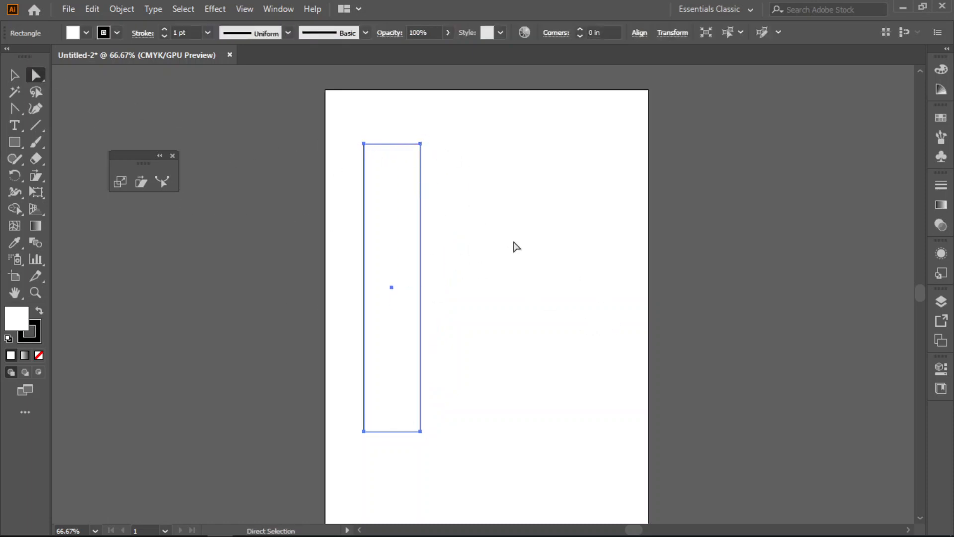
left_click(517, 247)
left_click_drag(441, 178, 407, 305)
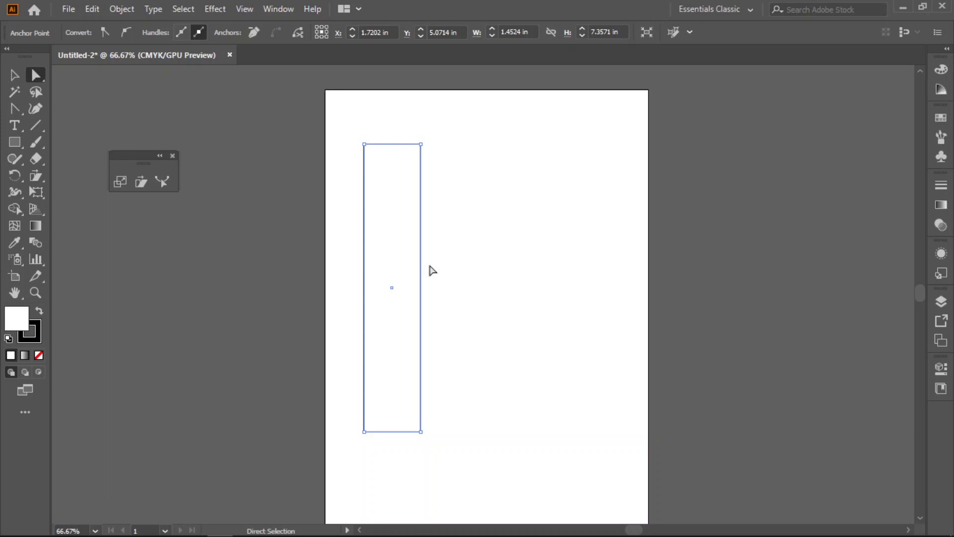
left_click_drag(449, 183, 410, 307)
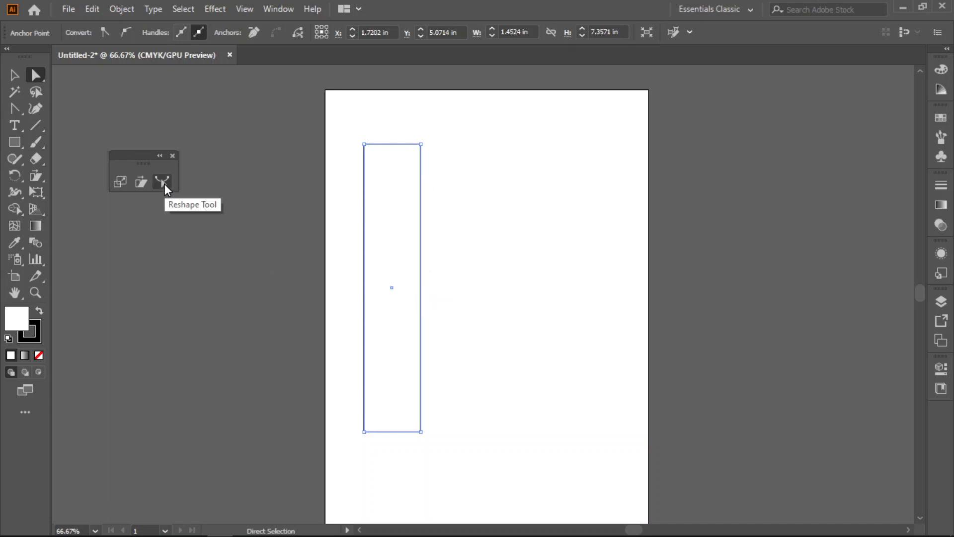
left_click(164, 182)
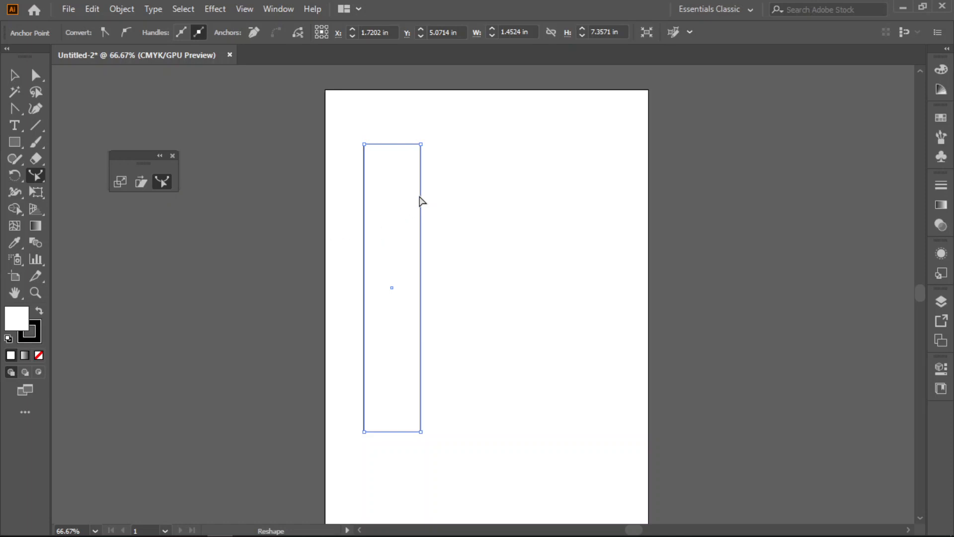
left_click_drag(422, 196, 465, 195)
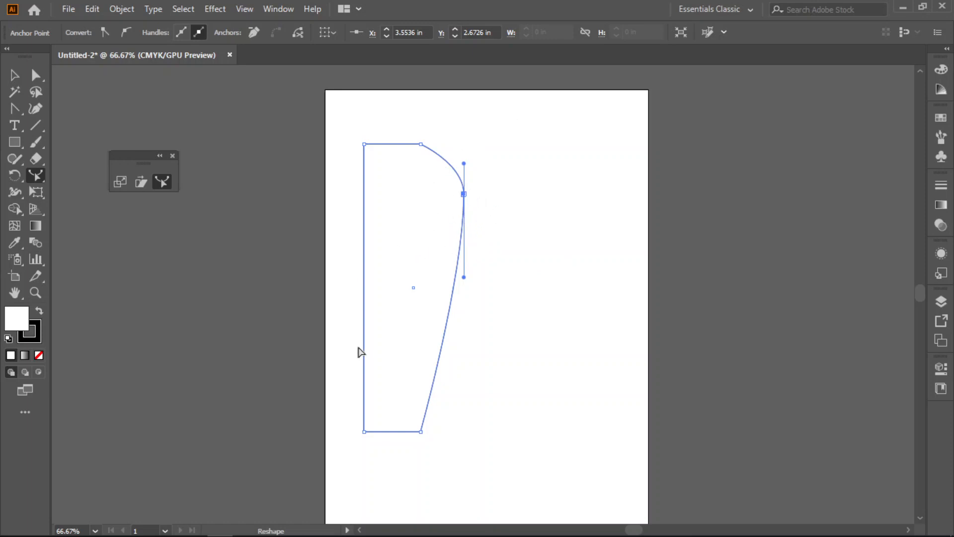
- Reshape the outline into a vase by curving the lower left edge inward, the upper left edge outward and the lower right edge inward
left_click_drag(365, 348, 388, 345)
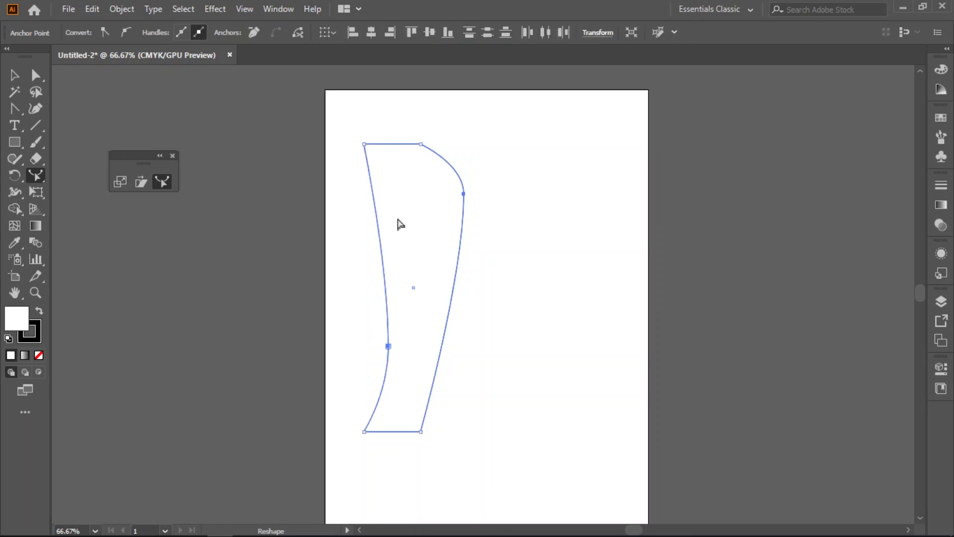
left_click_drag(373, 191, 338, 182)
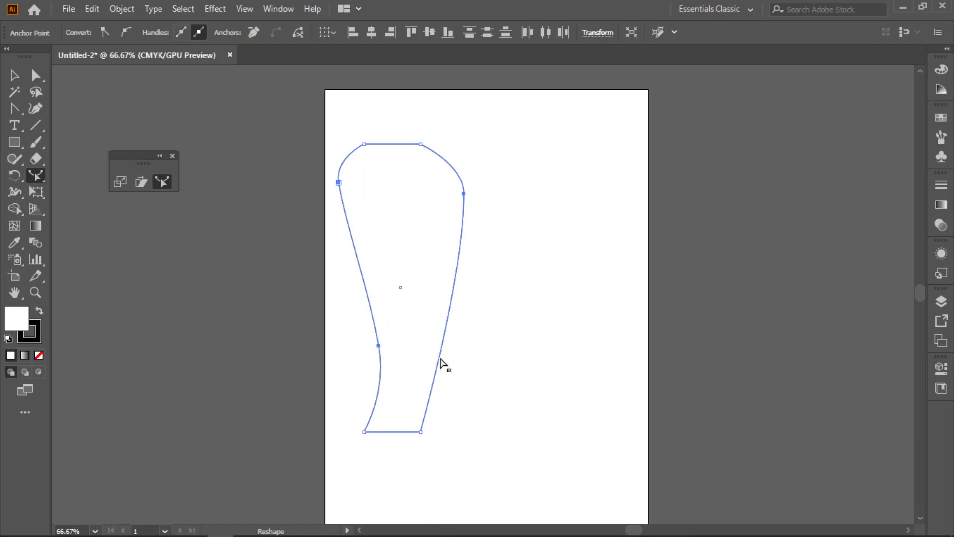
left_click_drag(437, 357, 410, 355)
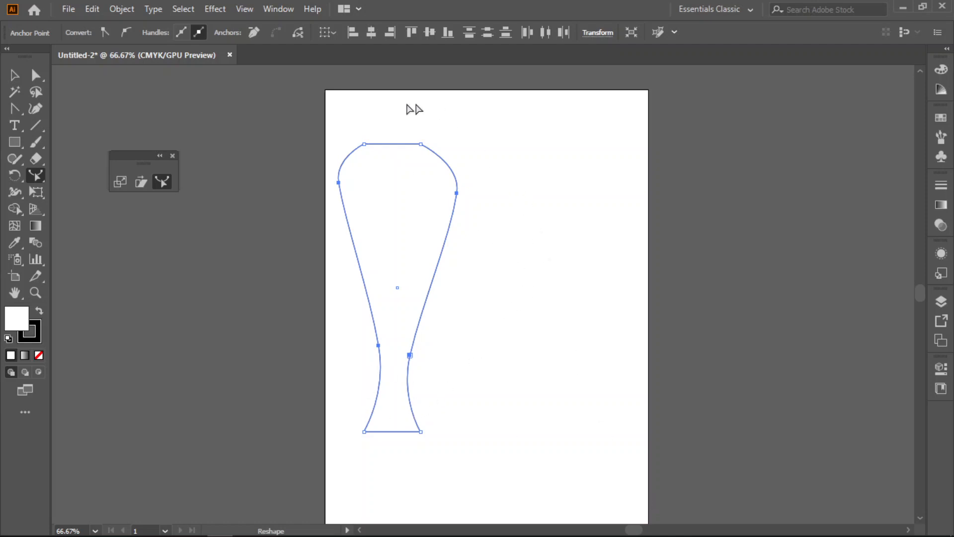
- Delete the vase outline with its leftover path fragment, and close the floating Scale, Shear and Reshape tools
left_click_drag(129, 154, 96, 138)
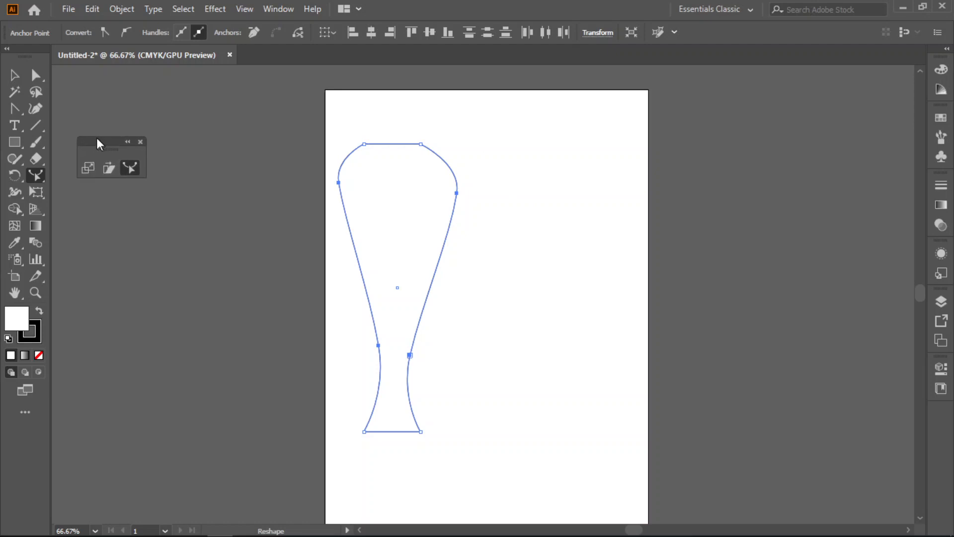
left_click(35, 74)
left_click_drag(500, 117, 356, 481)
key("Delete")
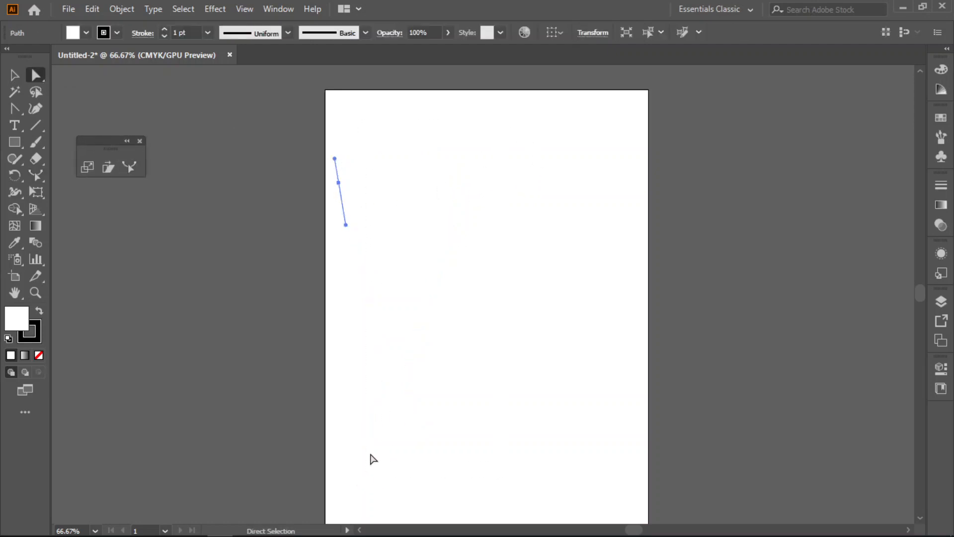
left_click_drag(360, 145, 348, 246)
key("Delete")
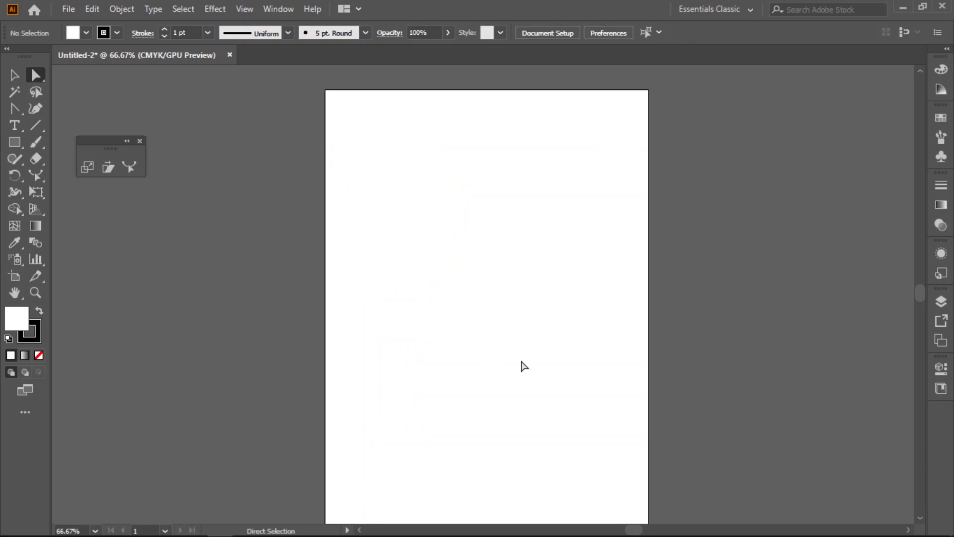
left_click(126, 141)
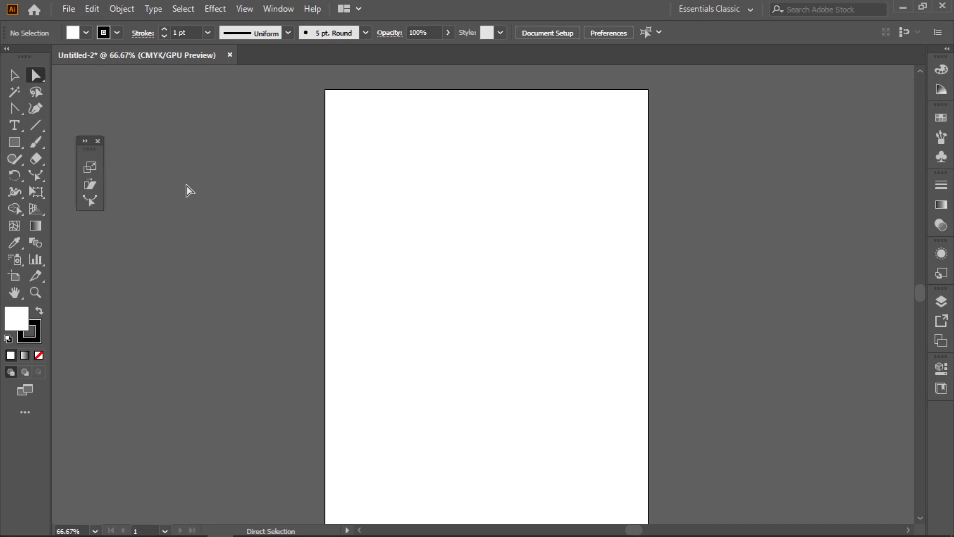
left_click(99, 141)
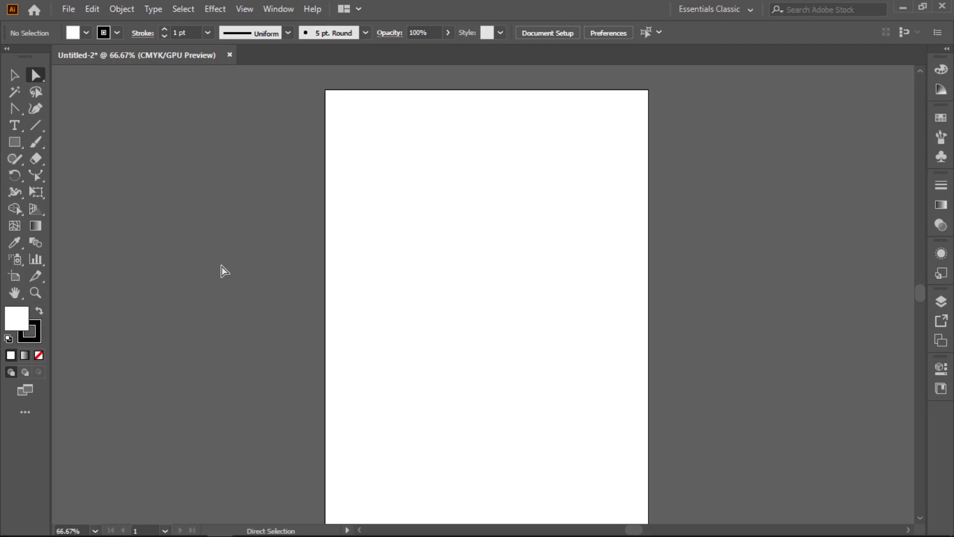
- Draw a tall, narrow rectangle near the left edge of the empty artboard, around mid-height
key("space")
left_click_drag(460, 290, 377, 274)
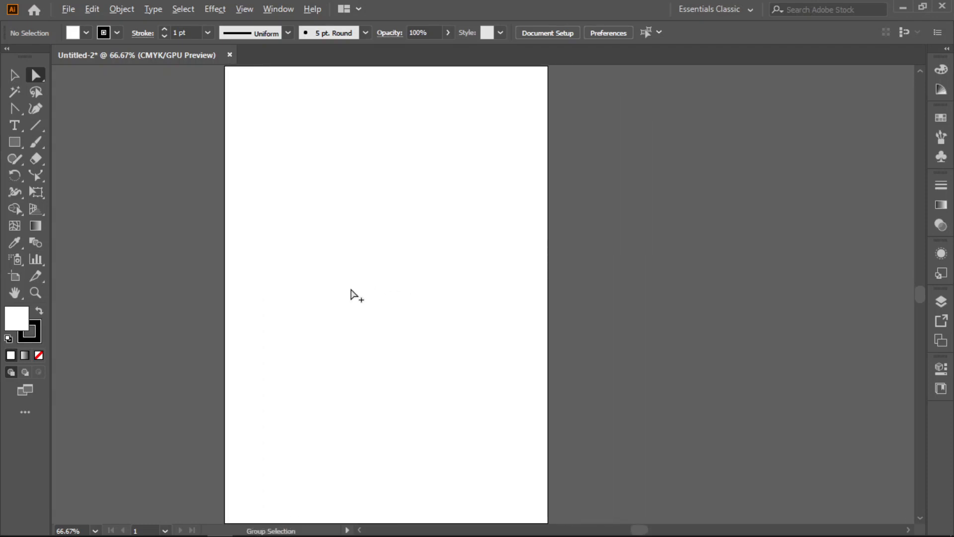
scroll(352, 293, "down", 1)
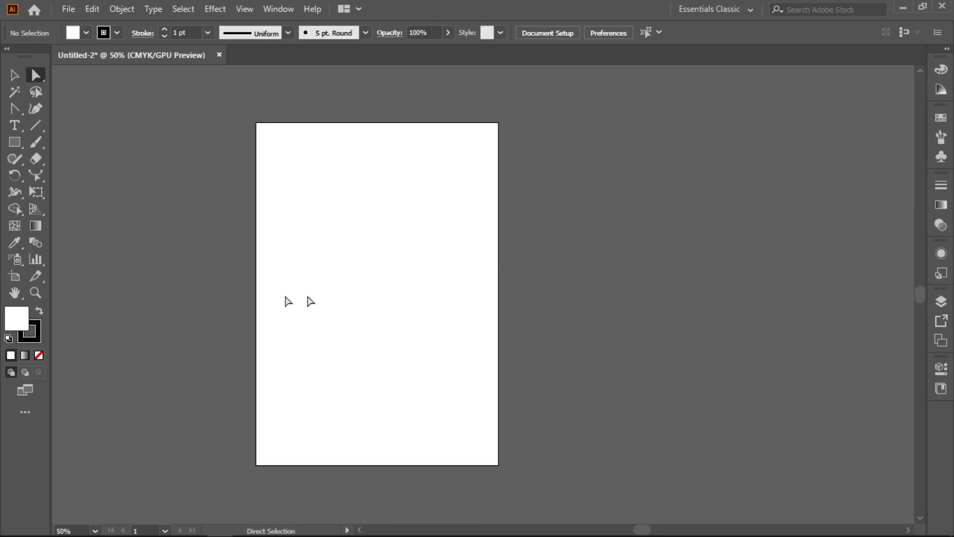
left_click(14, 142)
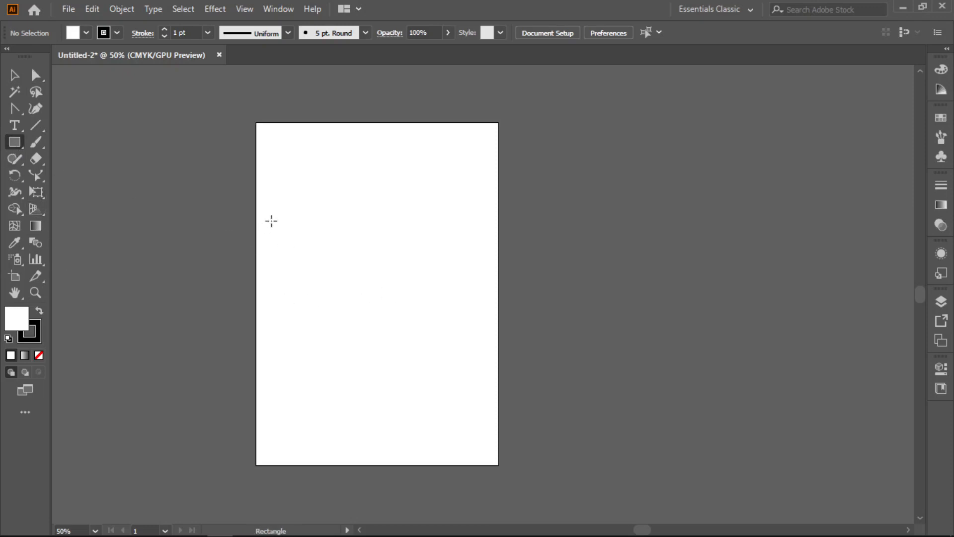
left_click_drag(274, 213, 305, 381)
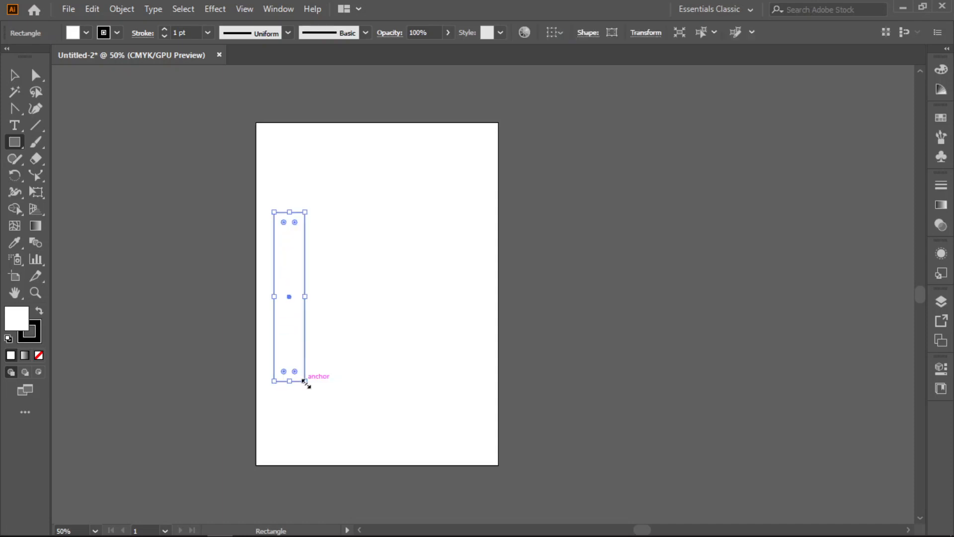
- Switch to the Gradients workspace and move the Color, Swatches and Gradient group a little closer to the artboard
left_click(731, 9)
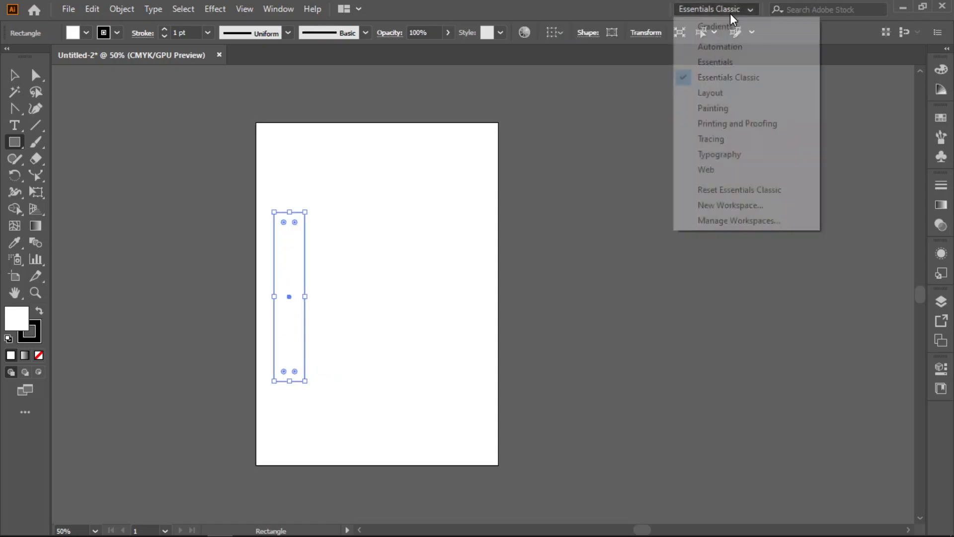
left_click(732, 25)
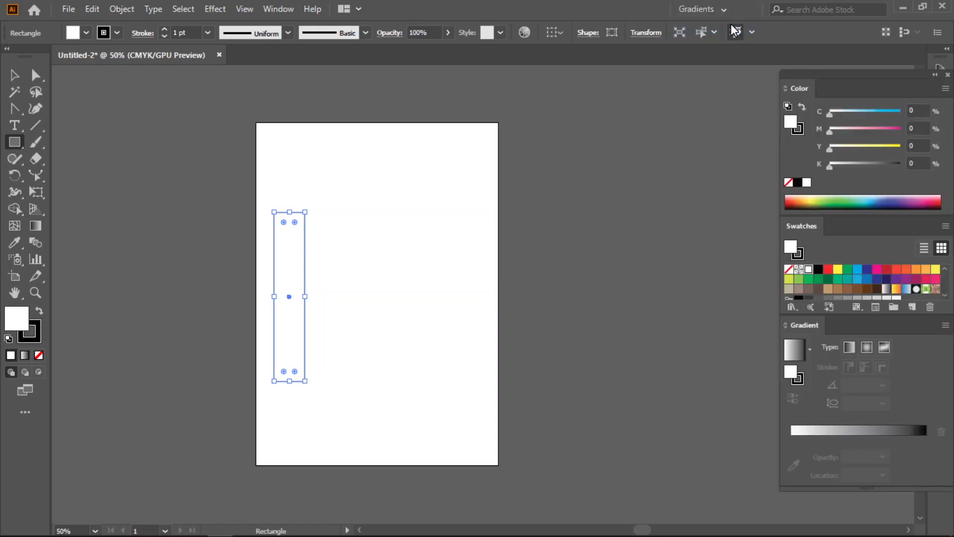
left_click_drag(840, 76, 777, 77)
- Change the A4 artboard's orientation to landscape
scroll(322, 255, "up", 2)
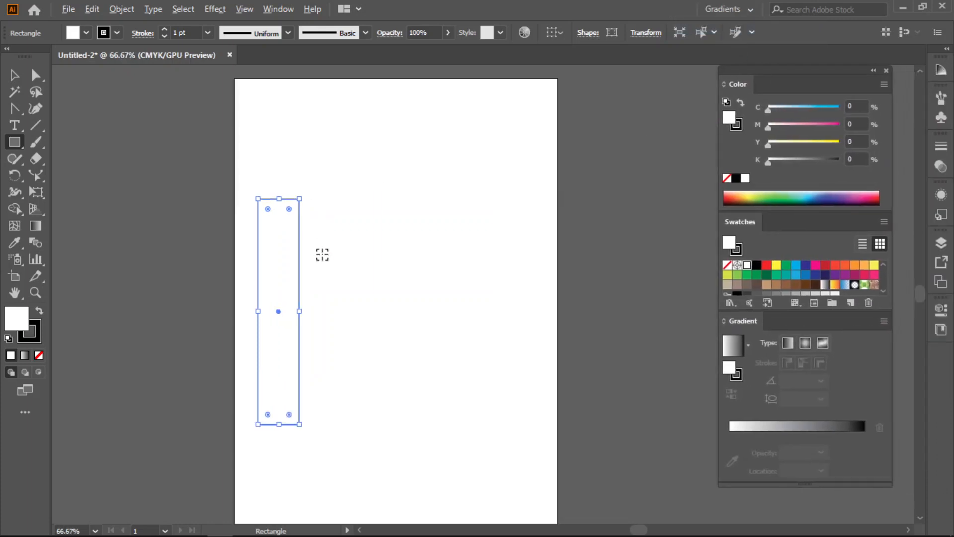
scroll(322, 254, "down", 1)
left_click_drag(334, 294, 332, 268)
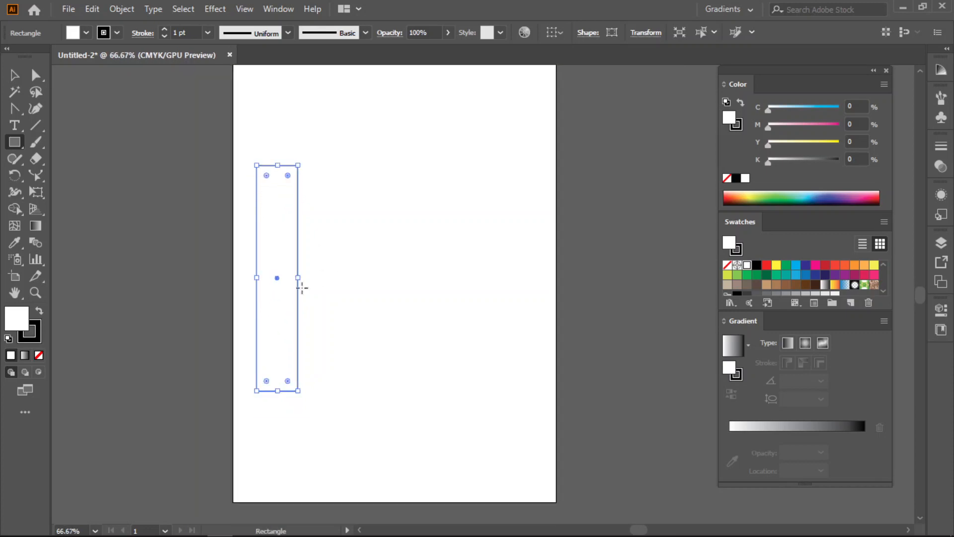
scroll(335, 279, "up", 1)
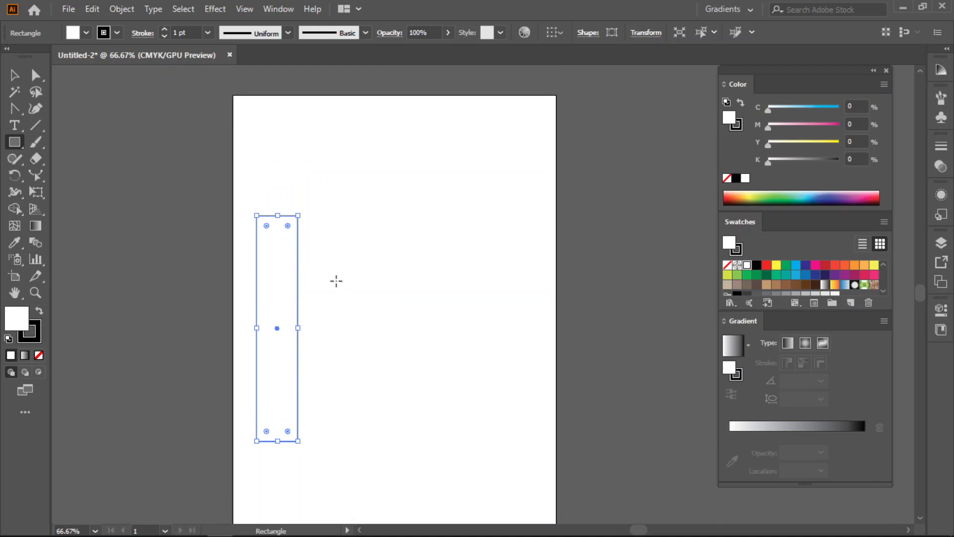
scroll(335, 280, "down", 1)
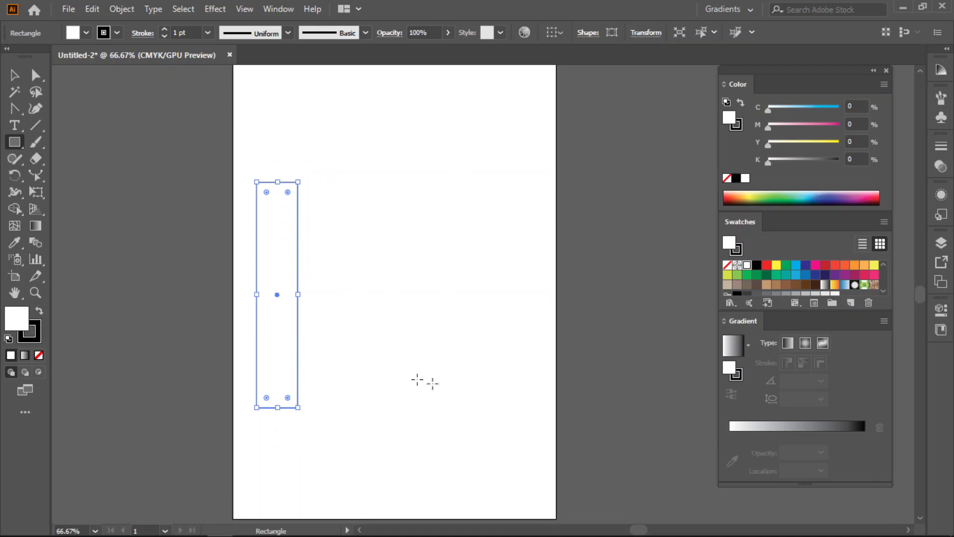
left_click(14, 278)
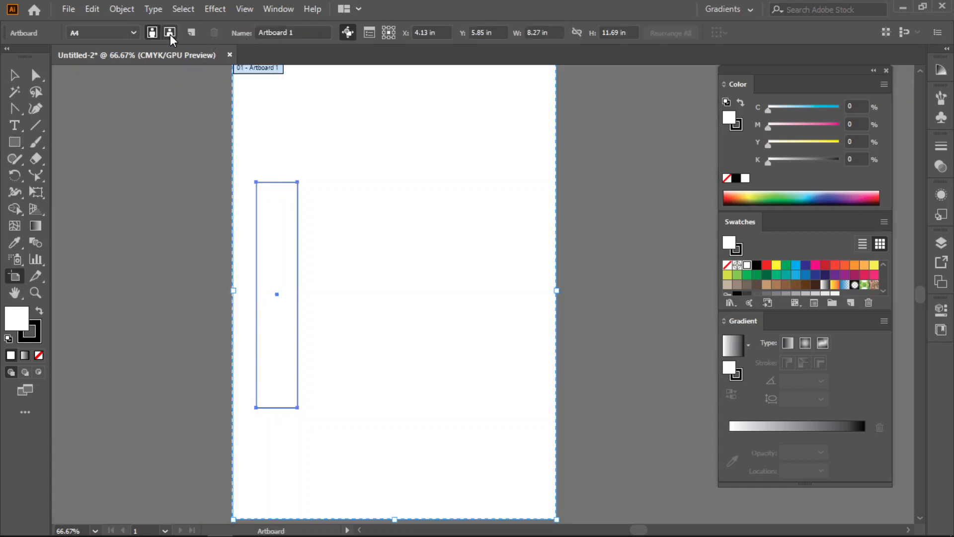
left_click(133, 33)
left_click(133, 32)
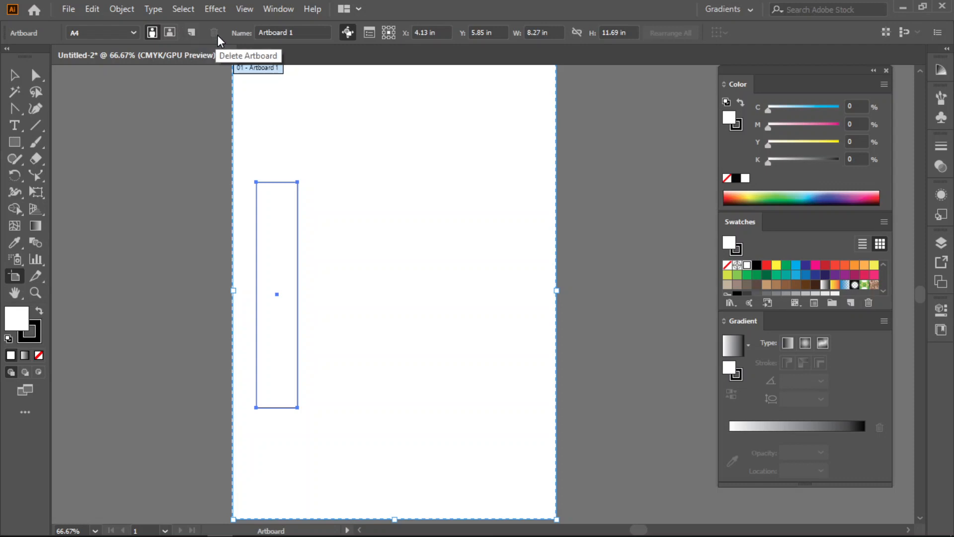
left_click(170, 33)
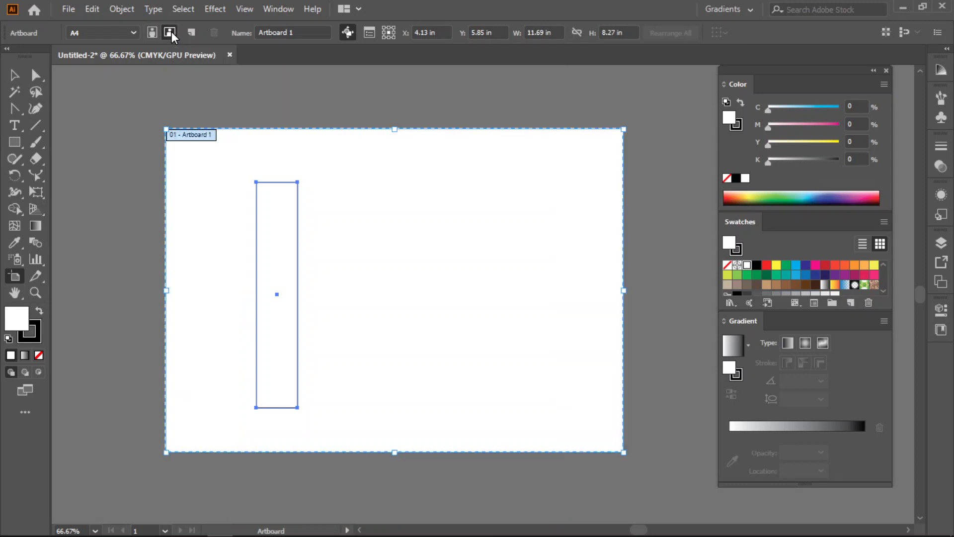
- Move the tall rectangle closer to the landscape artboard's left edge and shorten it slightly from its lower end
left_click(17, 76)
left_click(246, 175)
left_click(276, 238)
left_click_drag(276, 238, 219, 234)
left_click_drag(219, 399, 217, 373)
left_click_drag(224, 232, 218, 240)
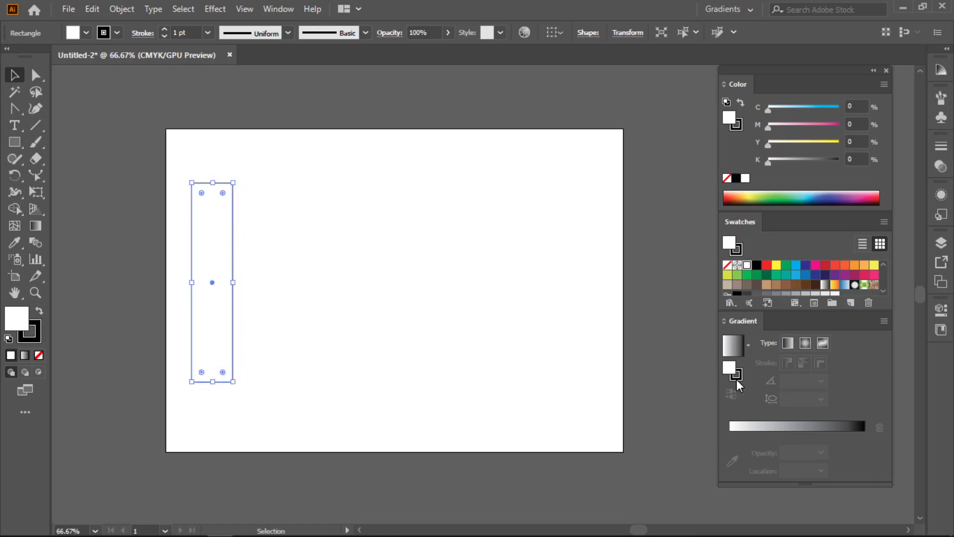
- Fill the rectangle with a linear gradient using the dark brown swatch (C 55, M 60, Y 65, K 40) for both end stops
left_click(759, 440)
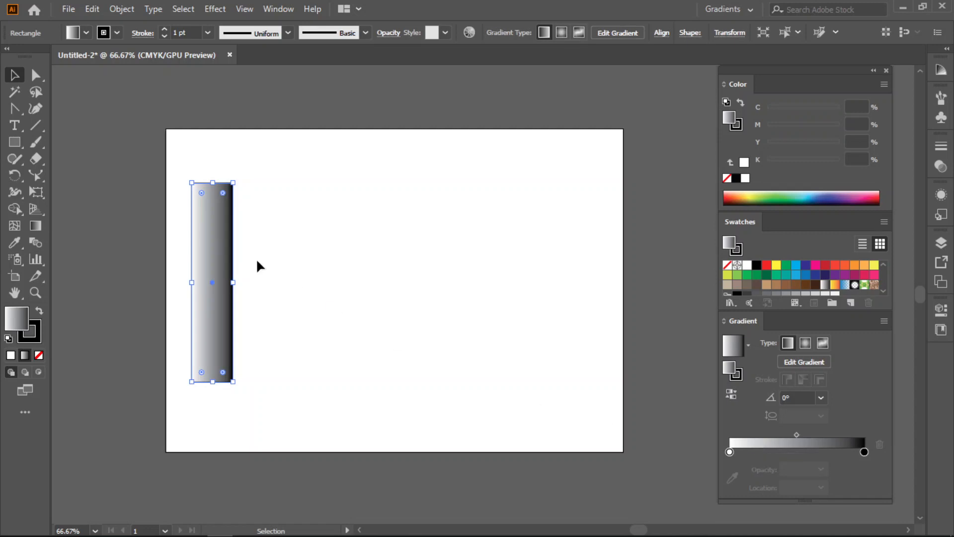
left_click_drag(756, 285, 862, 452)
left_click(747, 449)
left_click_drag(747, 450, 732, 451)
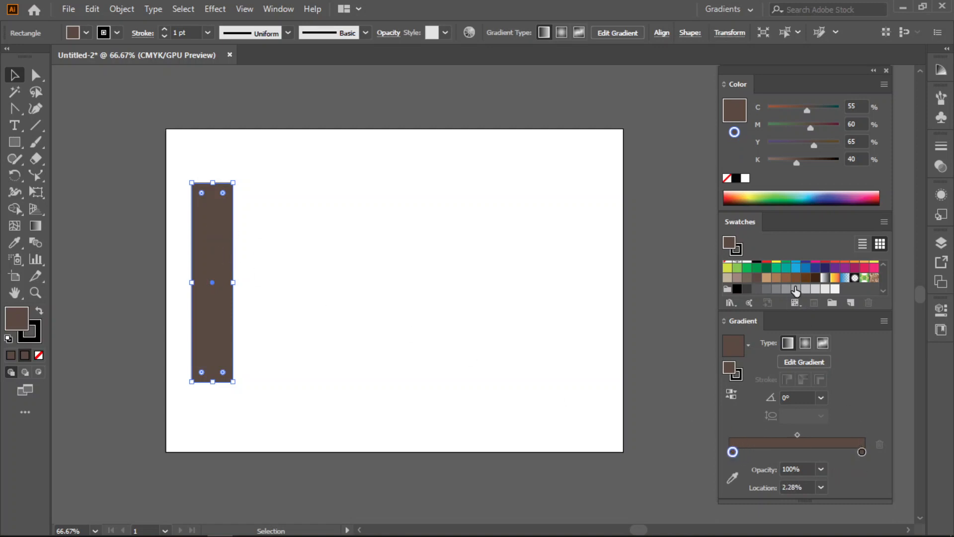
- Add a middle gradient stop at about 50.51% and lighten it to 51% brightness using HSB values
left_click_drag(834, 453, 798, 451)
left_click(882, 83)
left_click(781, 142)
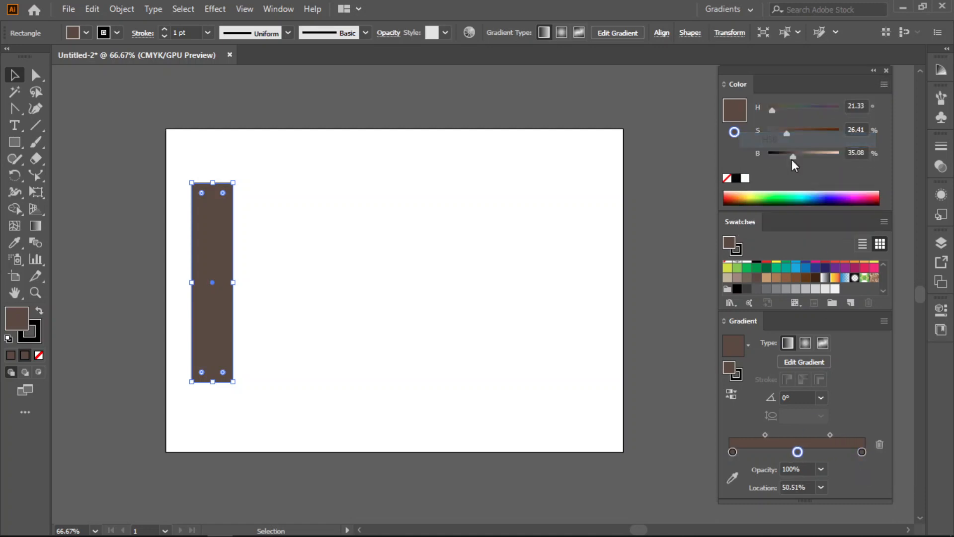
left_click_drag(794, 155, 804, 156)
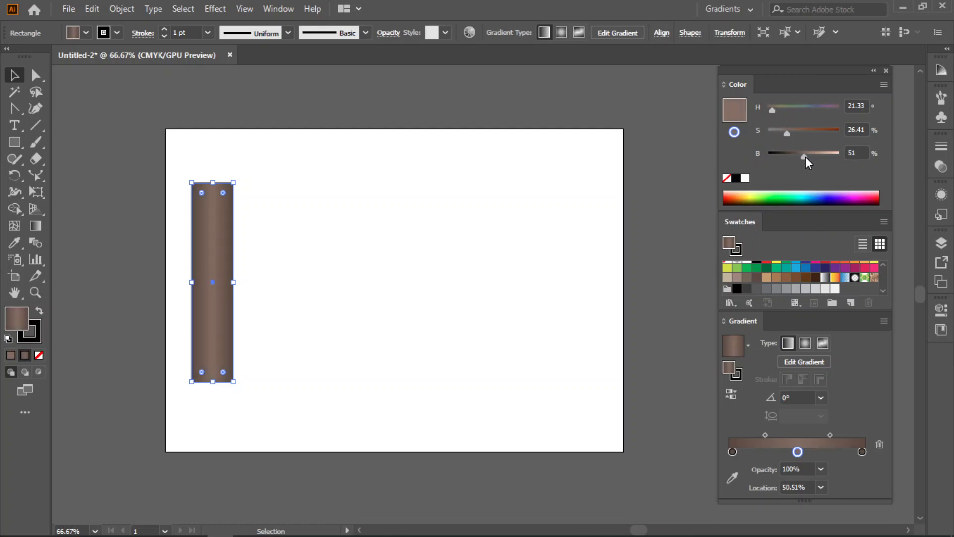
- Shift the gradient midpoints outward to about 84.04% and 17.37% to widen the light middle band, then deselect the rectangle
left_click_drag(829, 434, 851, 433)
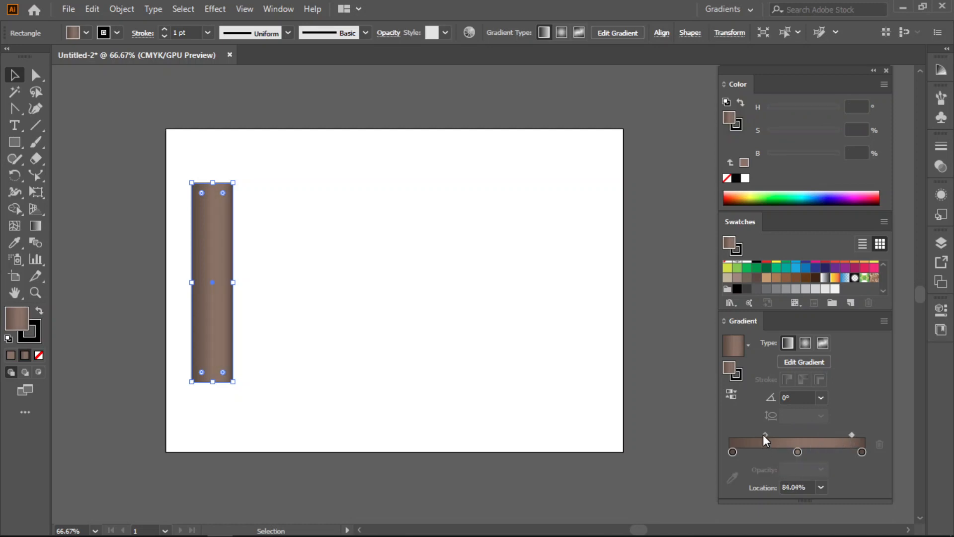
left_click_drag(765, 434, 744, 434)
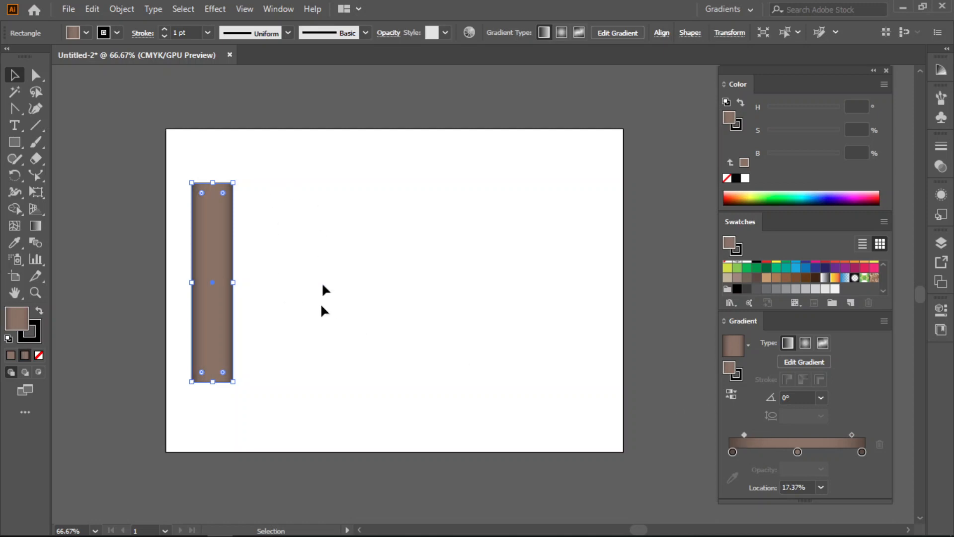
left_click(293, 234)
- Remove the stroke from the brown gradient rectangle and inspect its shading up close
left_click(212, 272)
left_click(35, 338)
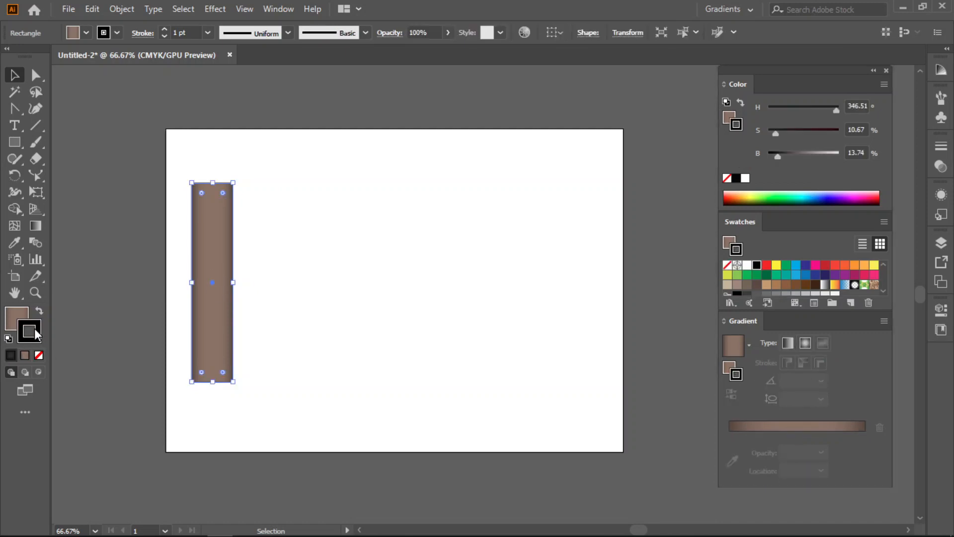
left_click(38, 356)
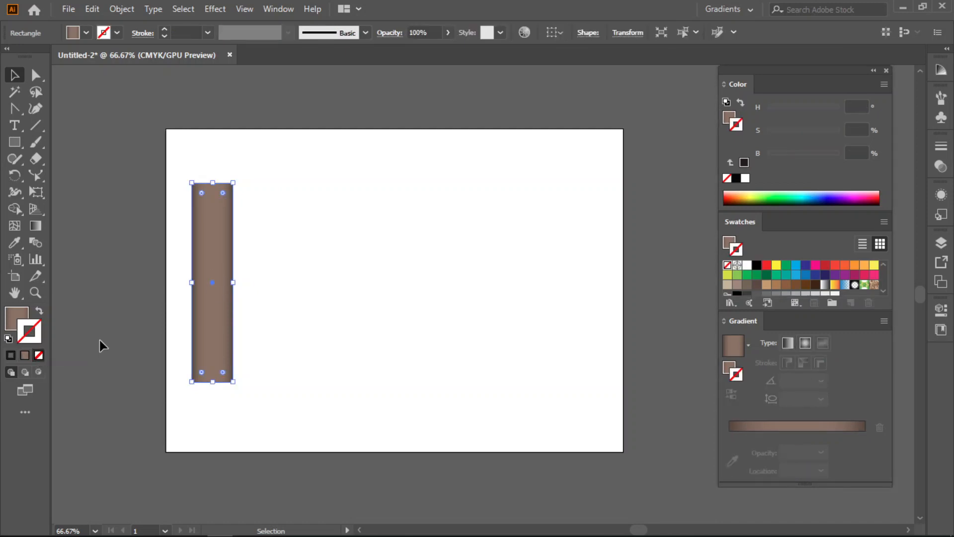
left_click(15, 311)
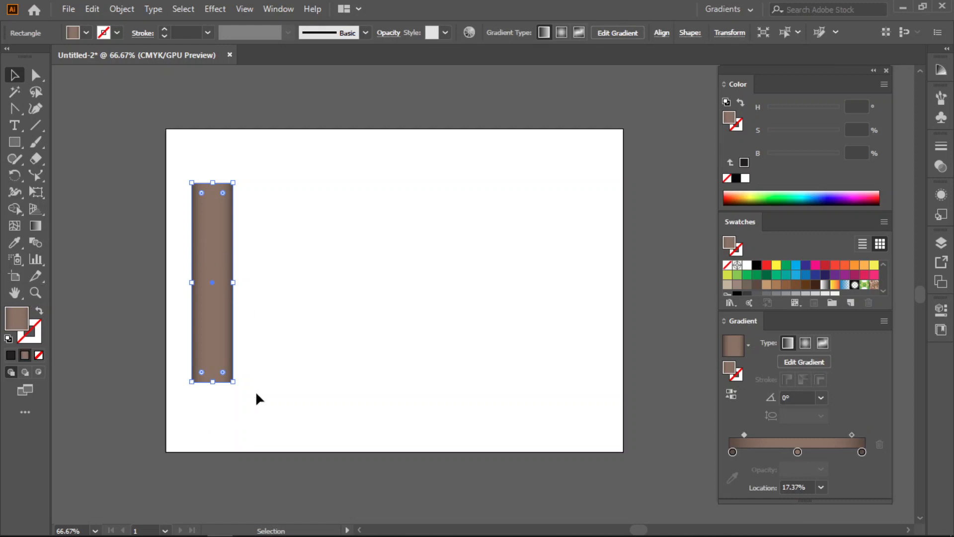
left_click(403, 424)
left_click(212, 282)
scroll(215, 219, "up", 2)
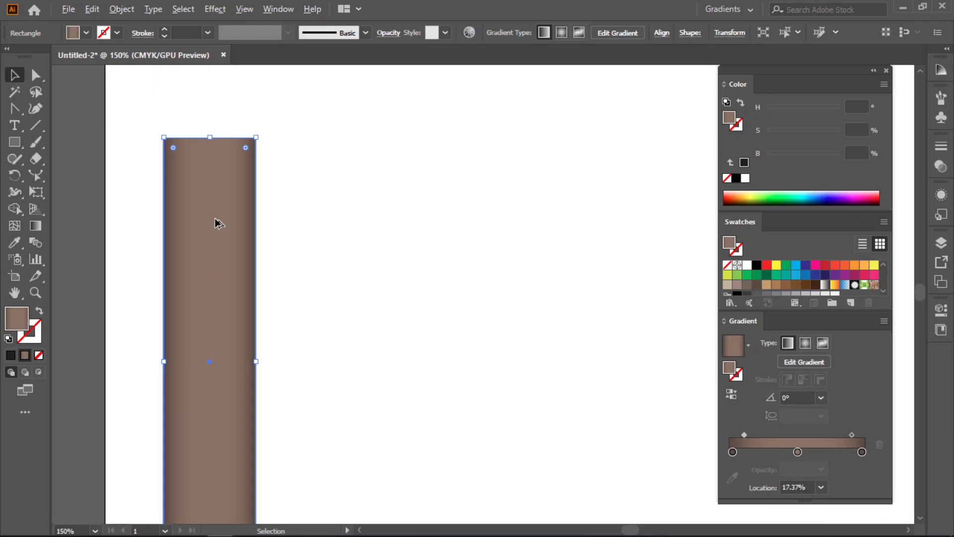
scroll(217, 223, "down", 1)
left_click(383, 333)
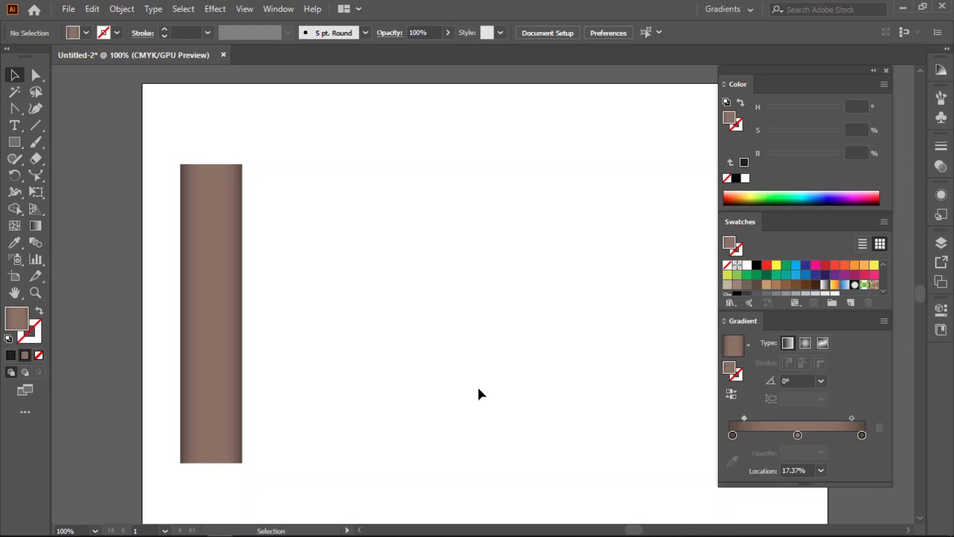
- Move the brown column slightly right and down, and draw a wide, short gradient rectangle across its top as a cap
left_click_drag(456, 368, 426, 368)
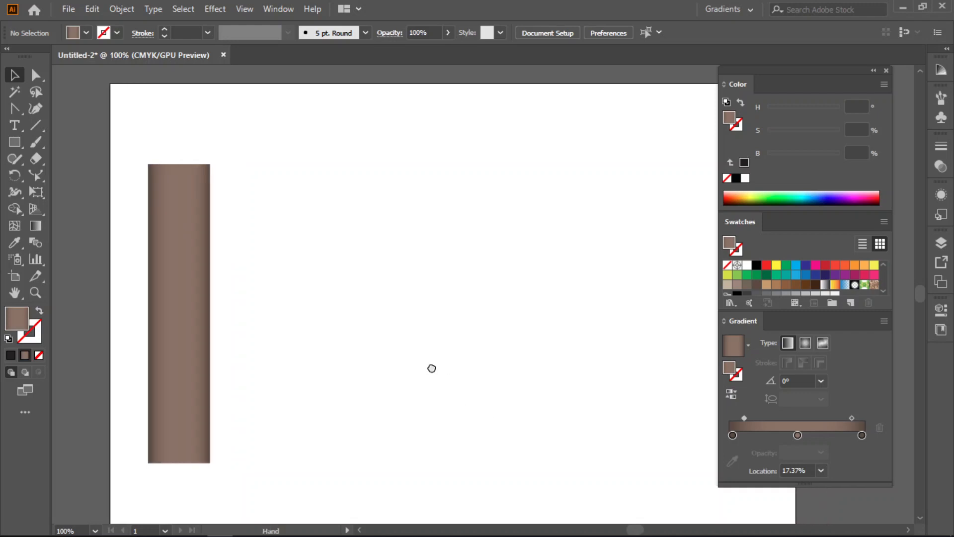
left_click(15, 142)
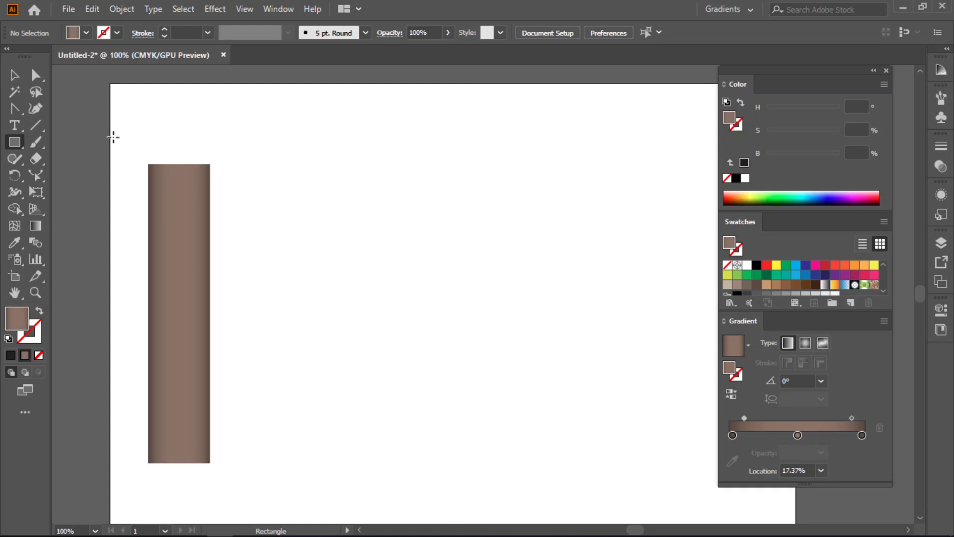
key("v")
left_click_drag(171, 270, 209, 274)
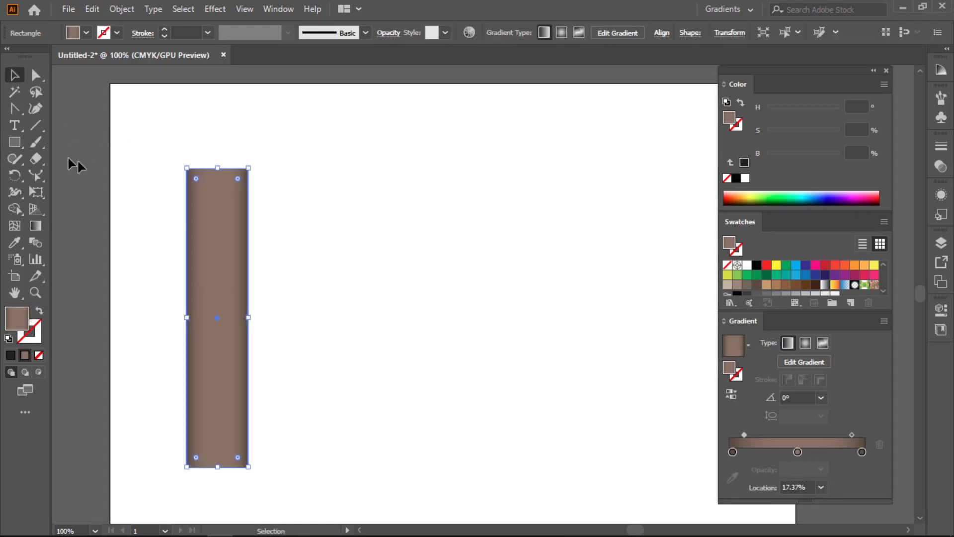
left_click(15, 143)
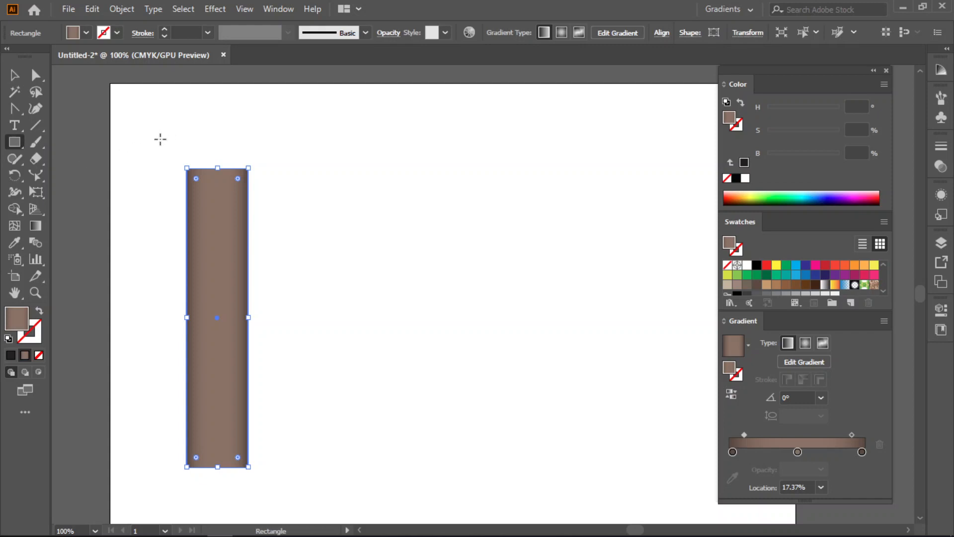
left_click_drag(157, 139, 276, 168)
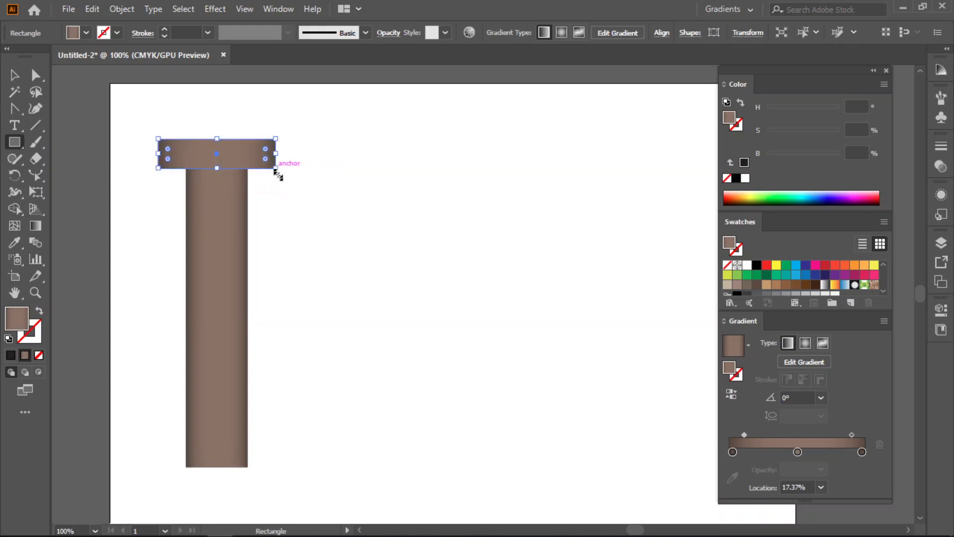
- Select the cap and column together, align them on their horizontal centres, and move both slightly down
left_click(15, 75)
left_click(313, 190)
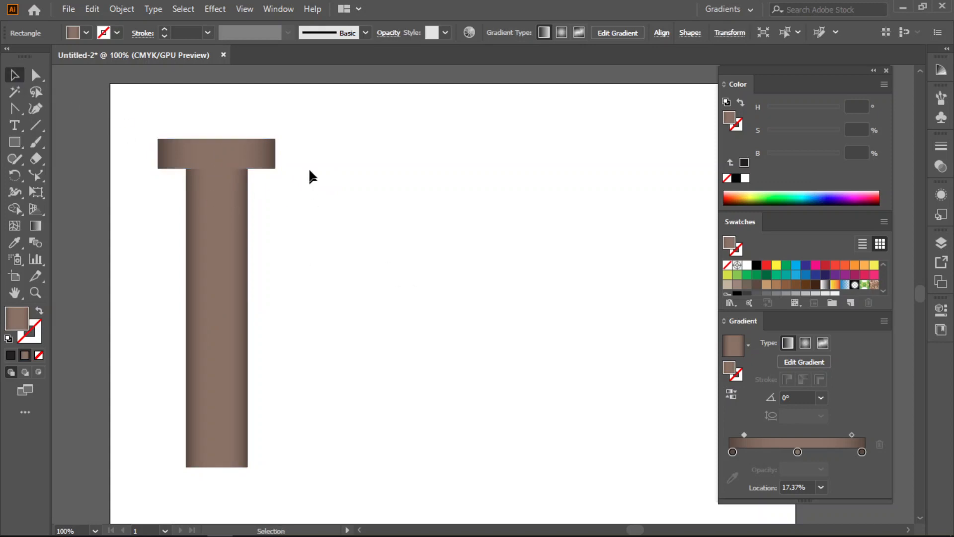
left_click_drag(298, 130, 145, 236)
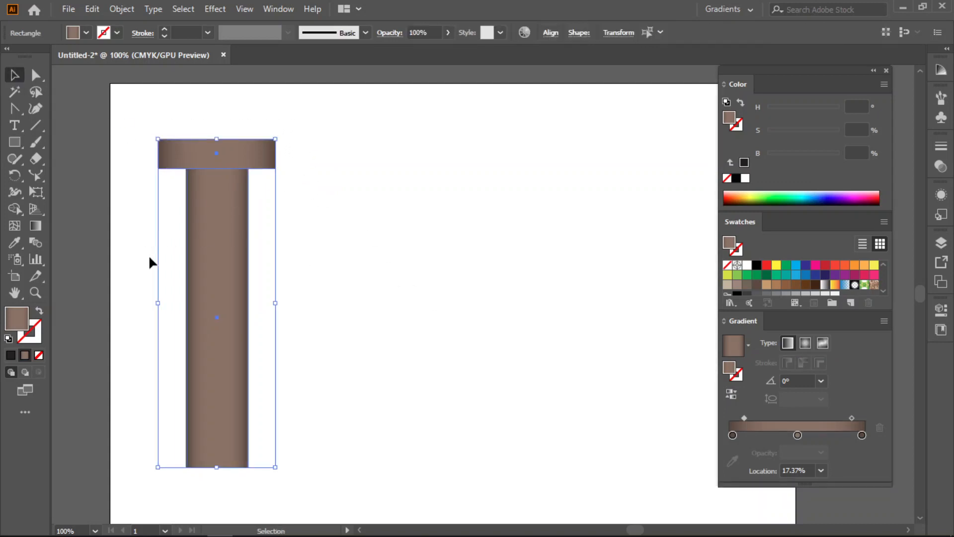
left_click(554, 35)
left_click(434, 74)
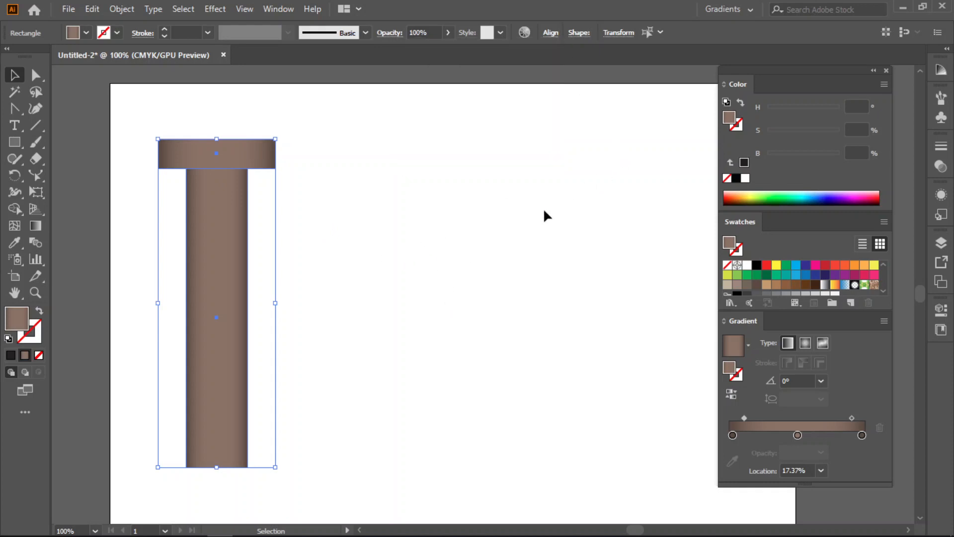
left_click_drag(228, 230, 228, 260)
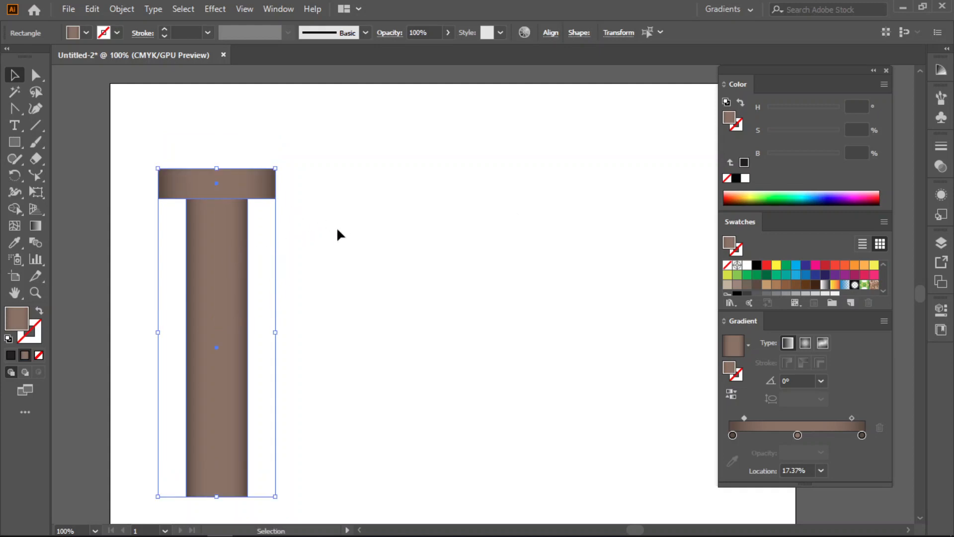
left_click(401, 235)
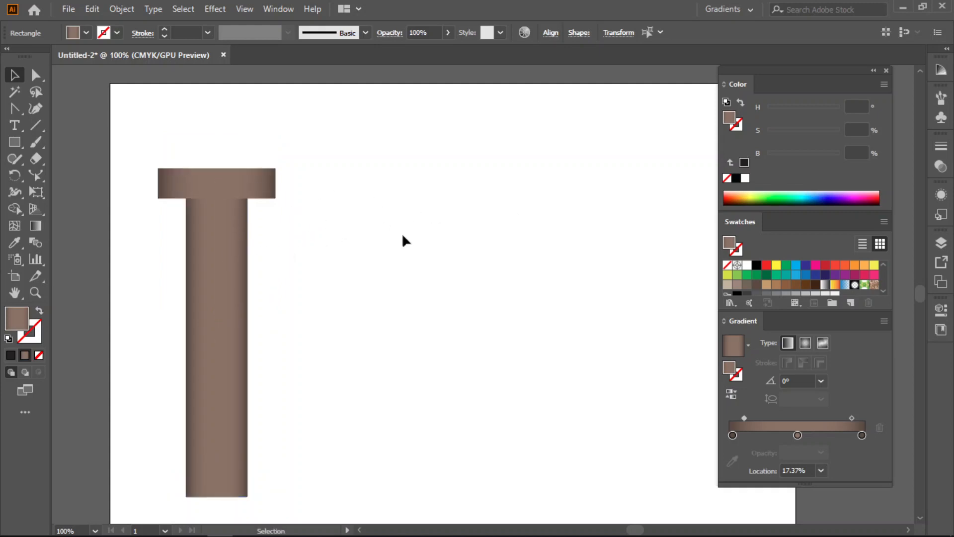
- Duplicate the cap directly above itself and widen the copy evenly on both sides to form a second tier
left_click(250, 195)
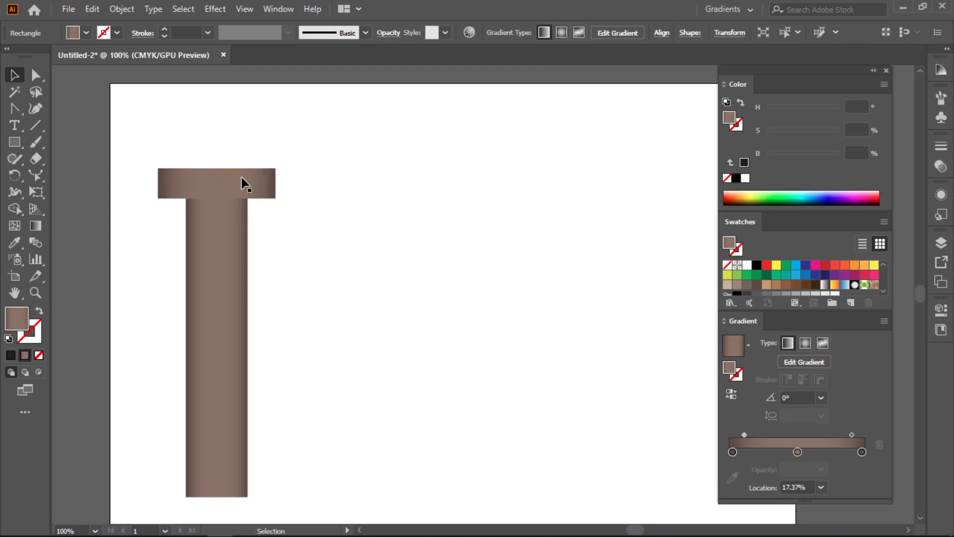
left_click(242, 177)
left_click_drag(242, 178, 244, 154)
left_click(366, 166)
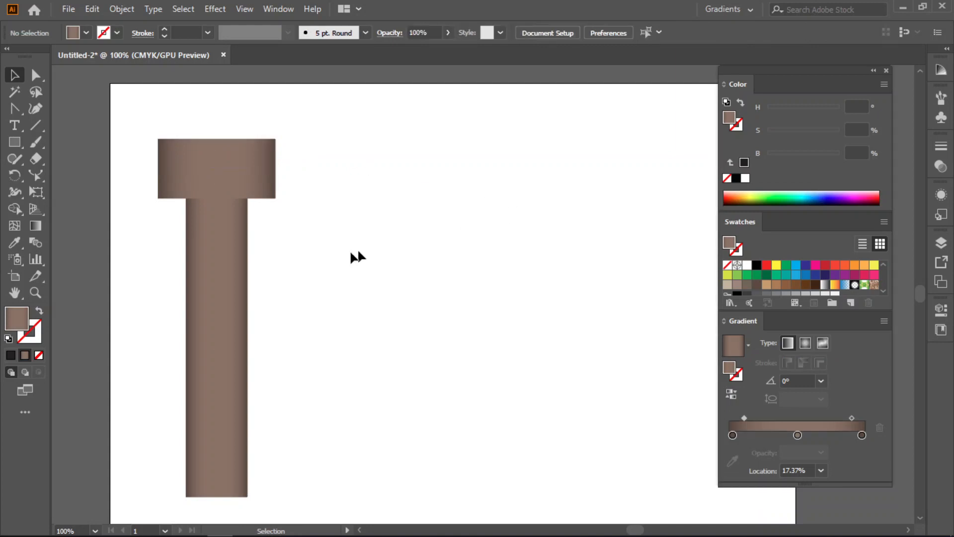
left_click(254, 160)
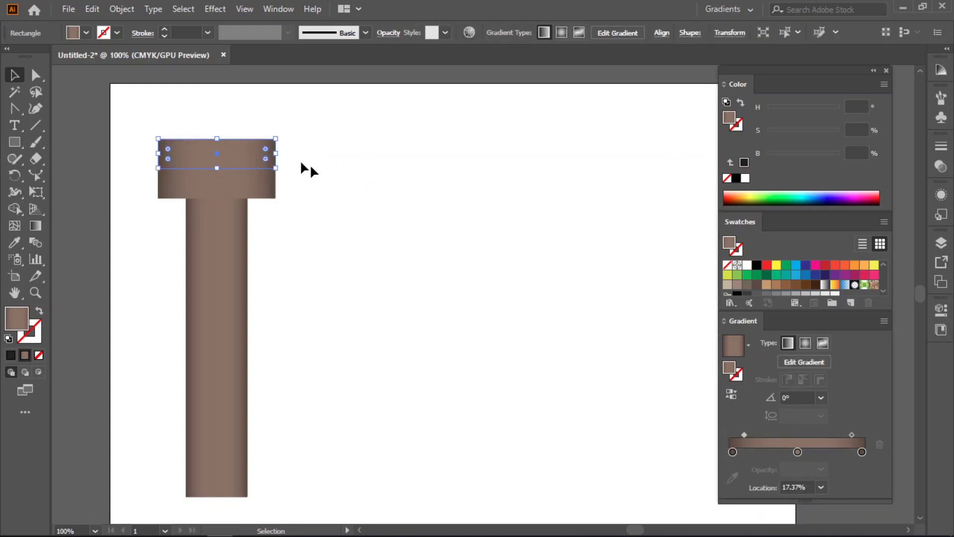
left_click_drag(279, 155, 287, 155)
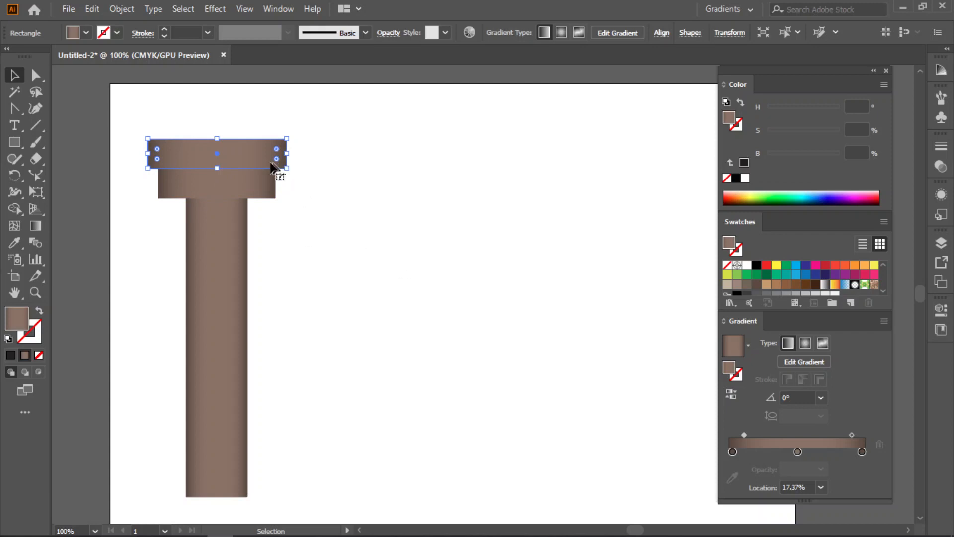
- Duplicate the second tier directly above itself and widen the copy symmetrically to form the column's top tier
left_click_drag(246, 158, 293, 126)
left_click_drag(297, 127, 298, 127)
left_click(398, 217)
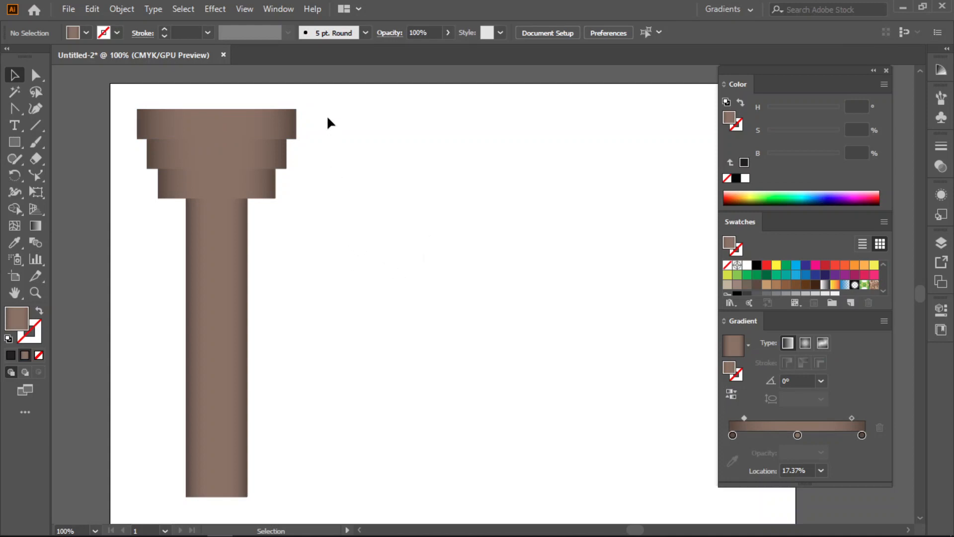
- Draw a thin full-width gradient rectangle along the upper edge of the middle tier, just below the top tier
scroll(230, 170, "up", 2)
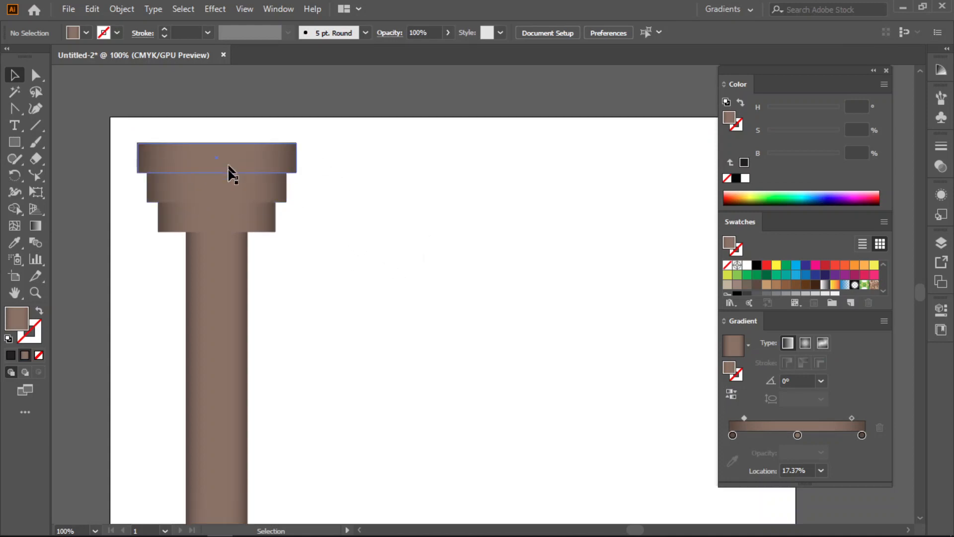
scroll(214, 168, "up", 2)
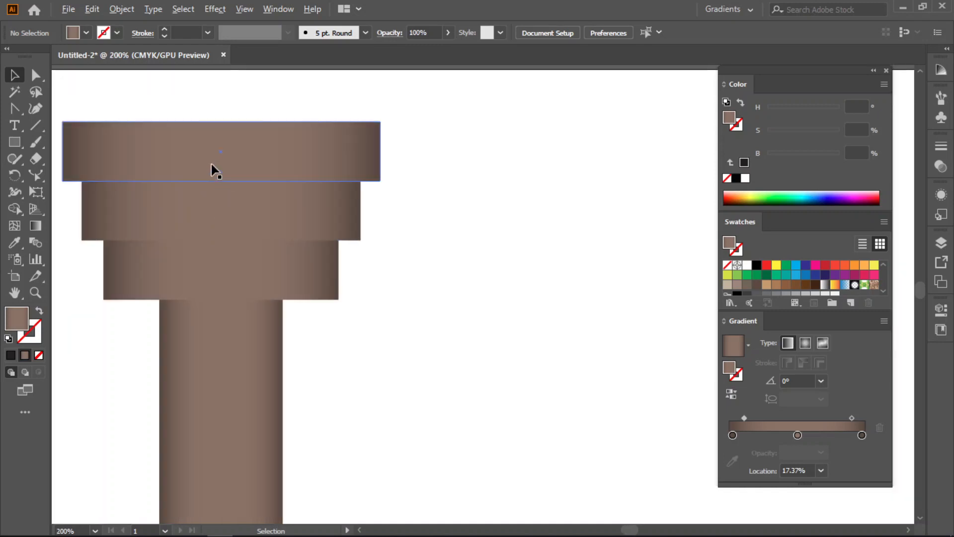
key("space")
left_click_drag(370, 328, 431, 332)
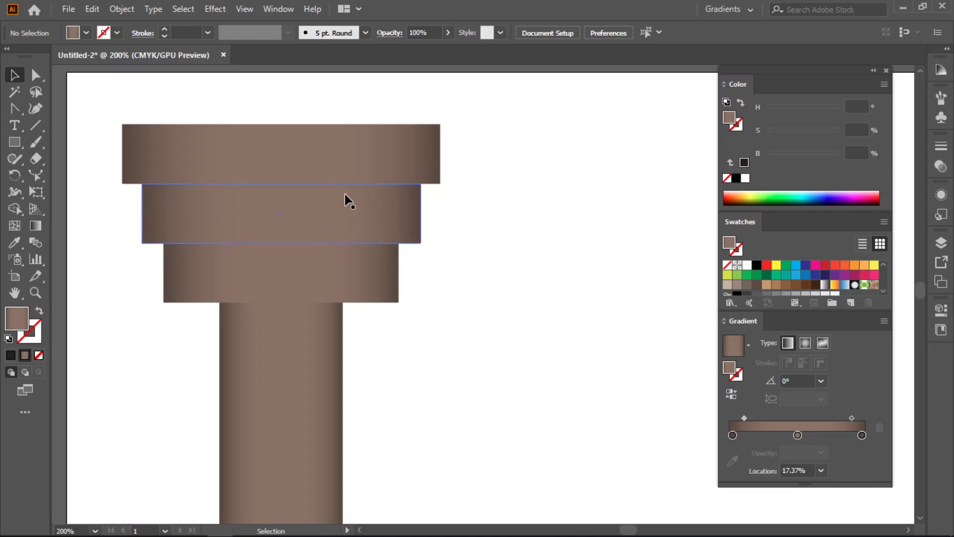
left_click(15, 143)
mouse_move(142, 184)
left_mouse_down()
mouse_move(151, 193)
mouse_move(420, 194)
left_mouse_up()
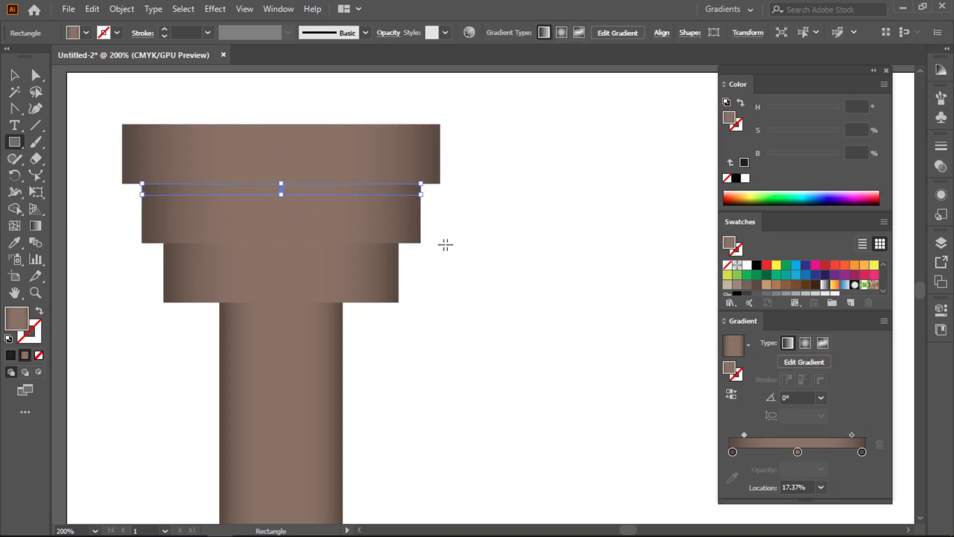
left_click(14, 75)
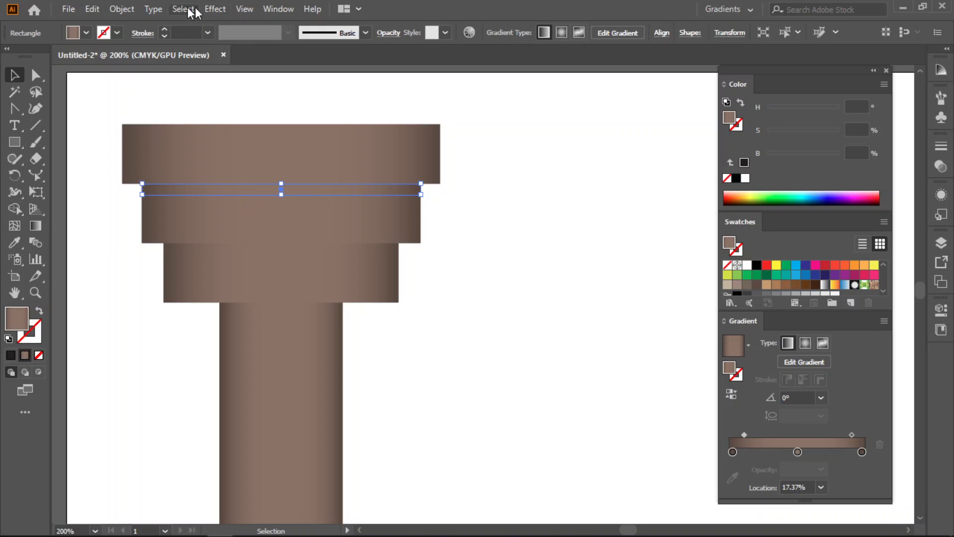
left_click(214, 9)
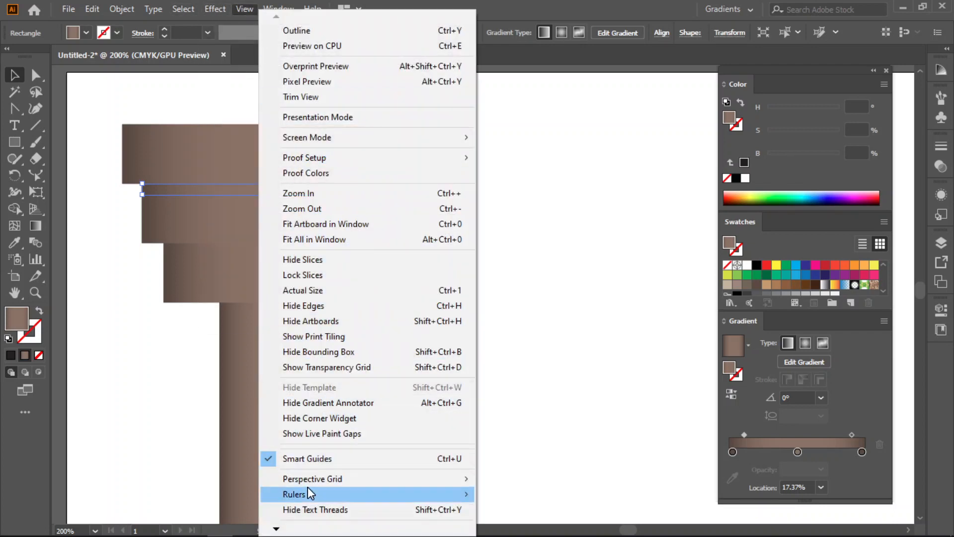
mouse_move(276, 528)
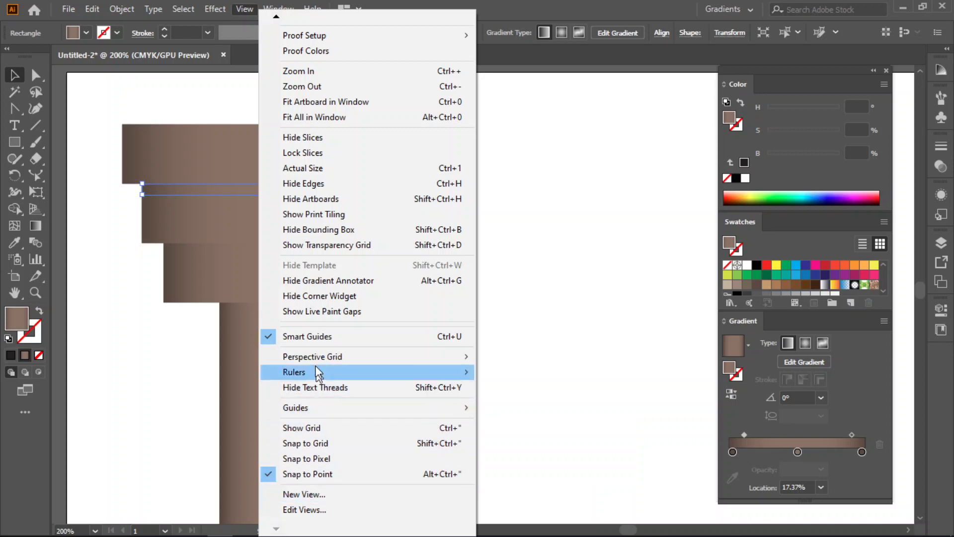
mouse_move(222, 15)
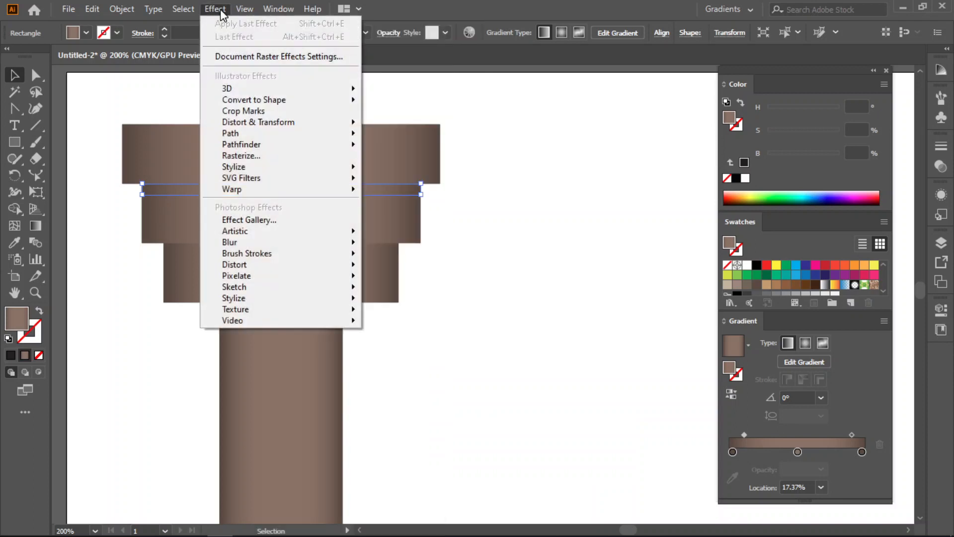
mouse_move(154, 11)
mouse_move(121, 9)
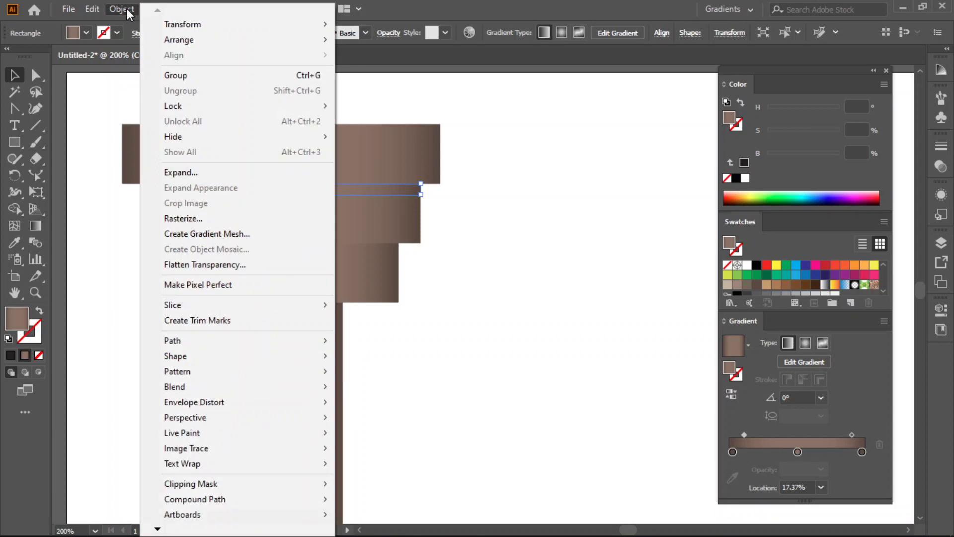
mouse_move(157, 529)
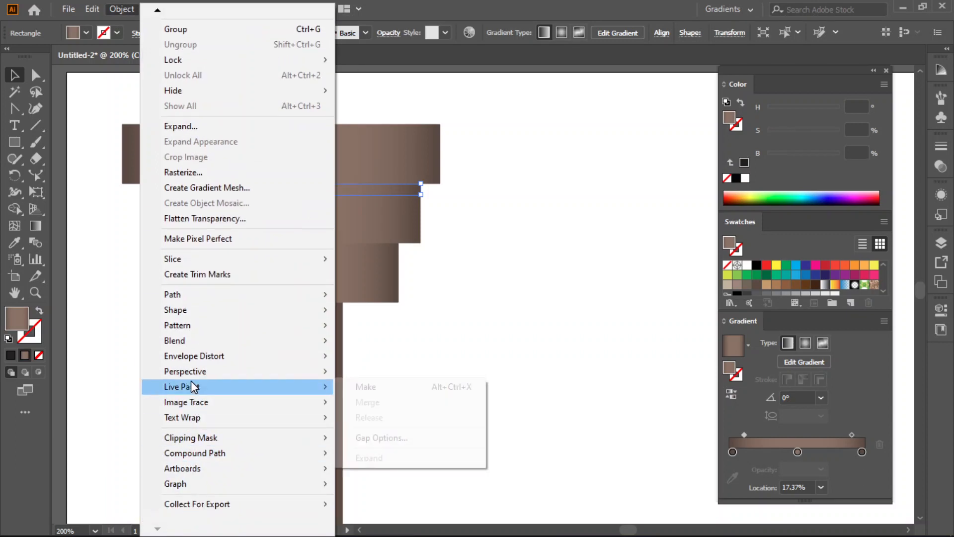
left_click(360, 151)
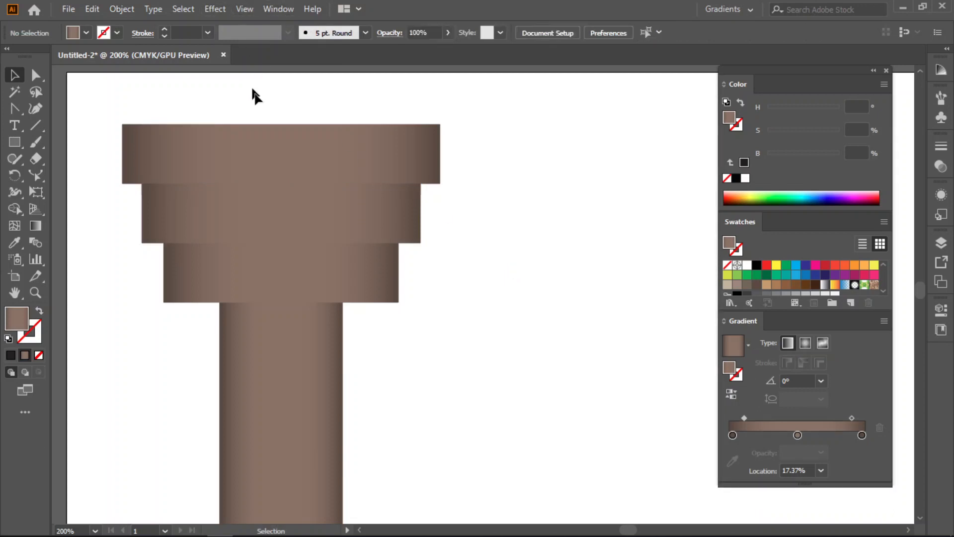
- Show the transparency grid behind the artwork, clear the selection, and hide the grid again
left_click(273, 190)
left_click(252, 8)
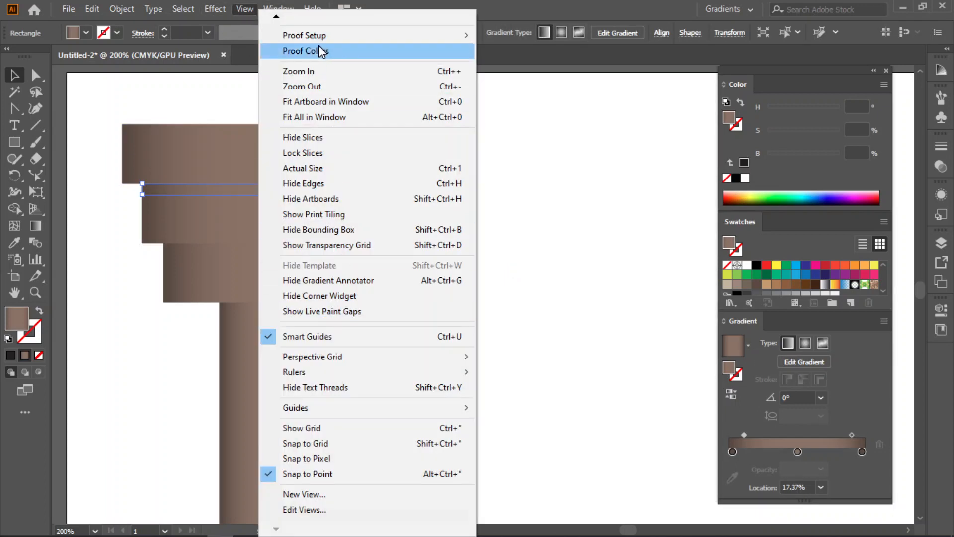
mouse_move(277, 20)
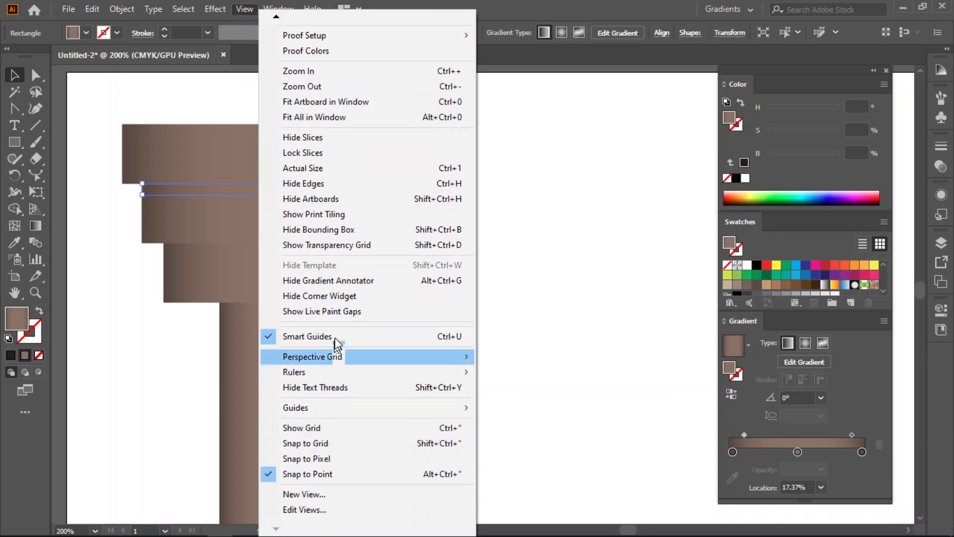
left_click(327, 245)
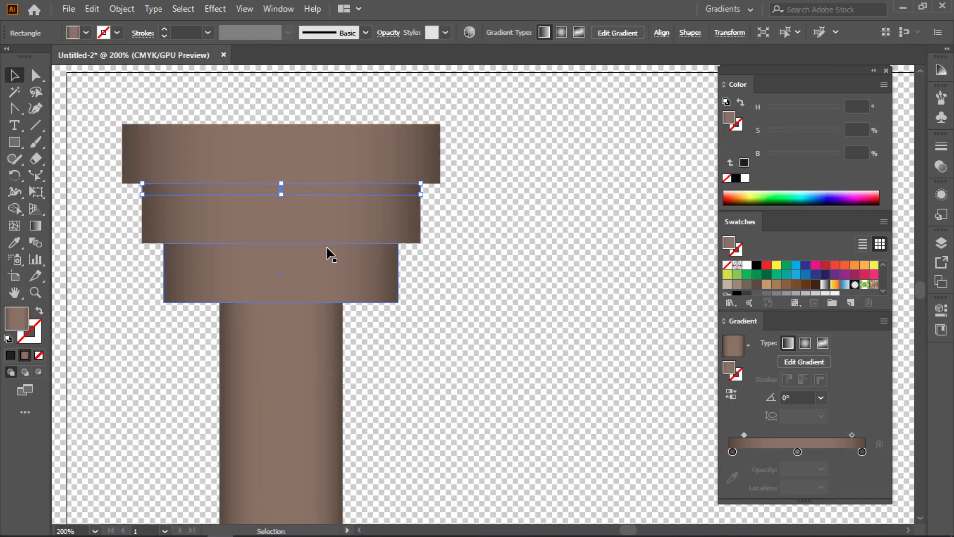
key("ctrl+shift+a")
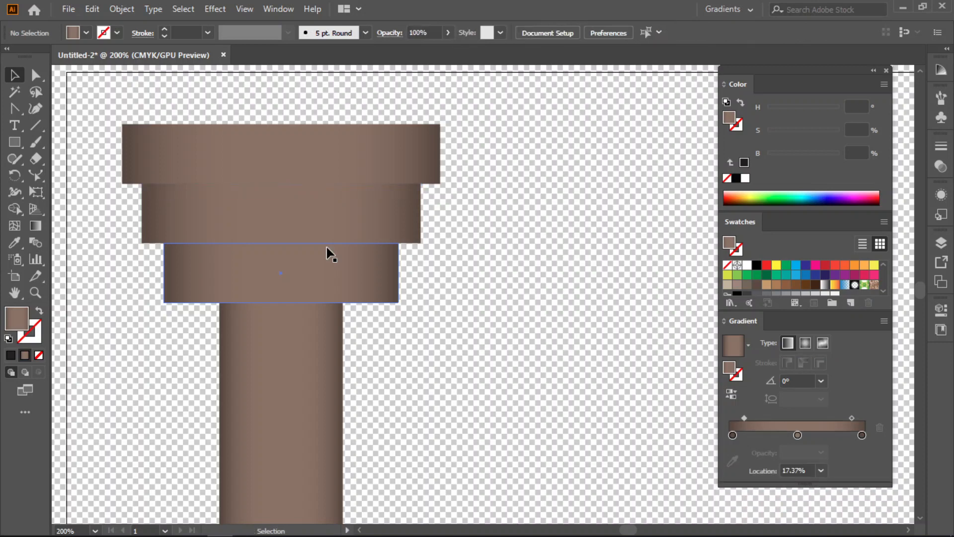
left_click(244, 9)
left_click(244, 9)
left_click(244, 10)
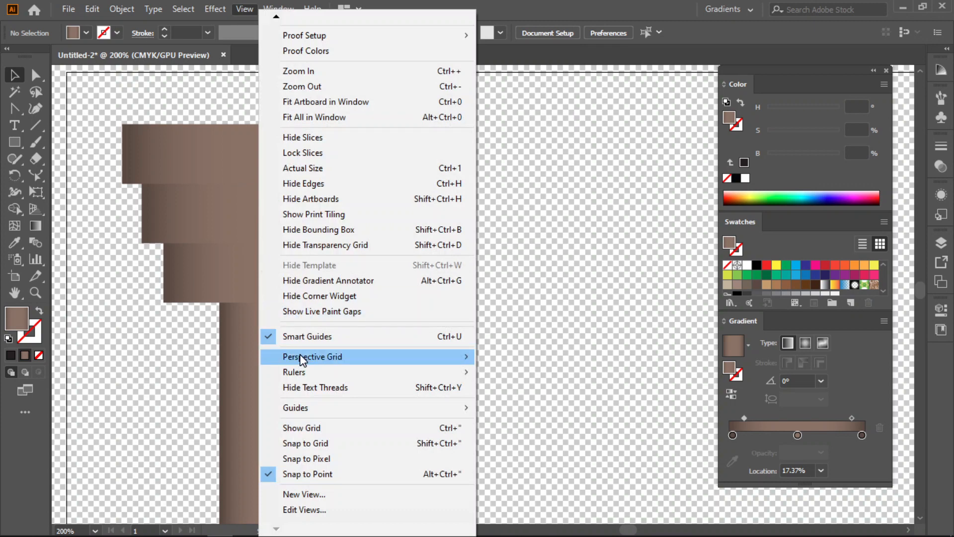
mouse_move(300, 357)
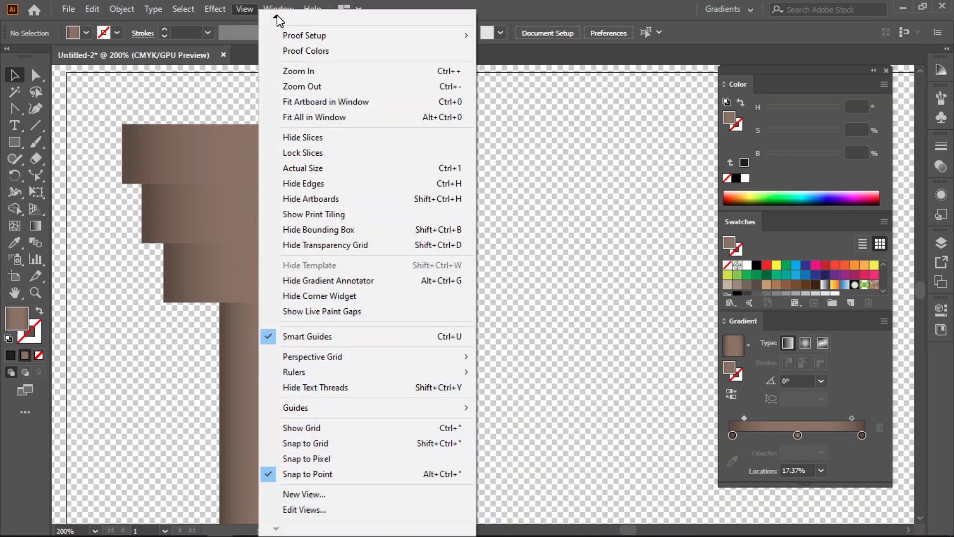
left_click(268, 275)
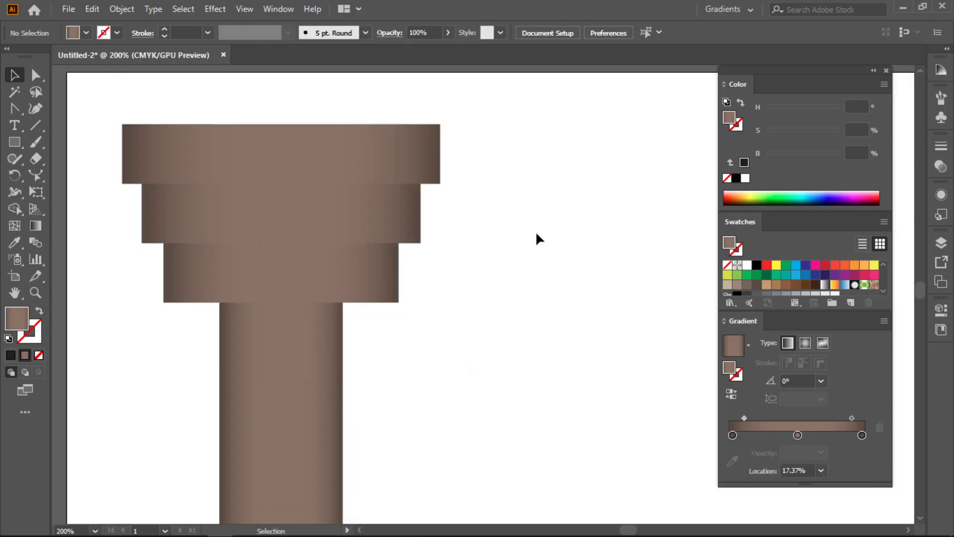
- Draw a slightly taller thin gradient strip across the full width of the middle tier's upper edge as a shadow
left_click(411, 195)
left_click(297, 278)
left_click(272, 198)
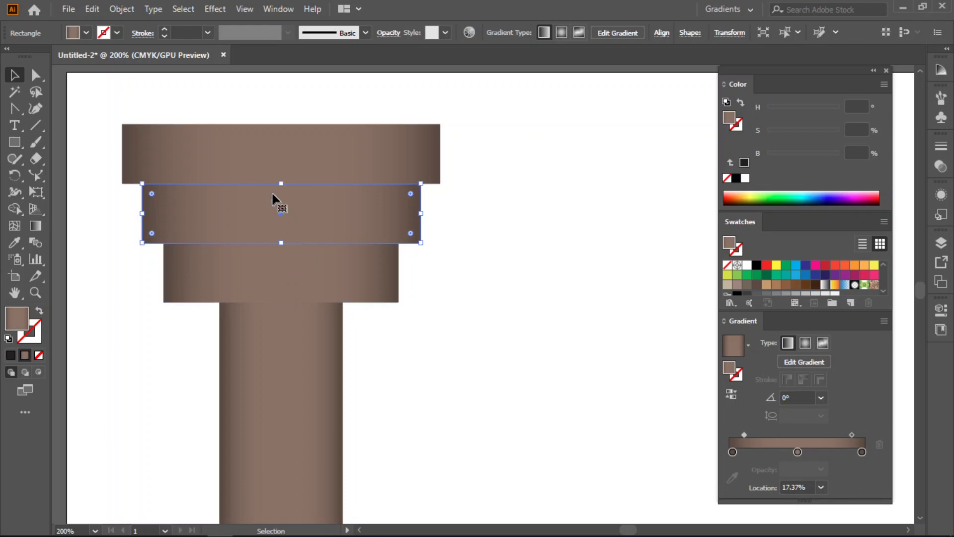
left_click(13, 144)
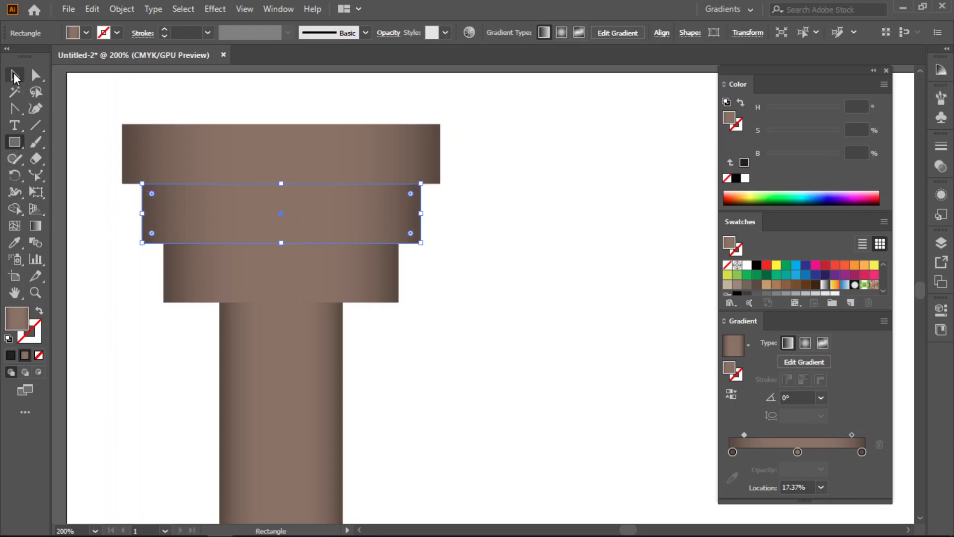
left_click(15, 76)
left_click(118, 304)
left_click(9, 142)
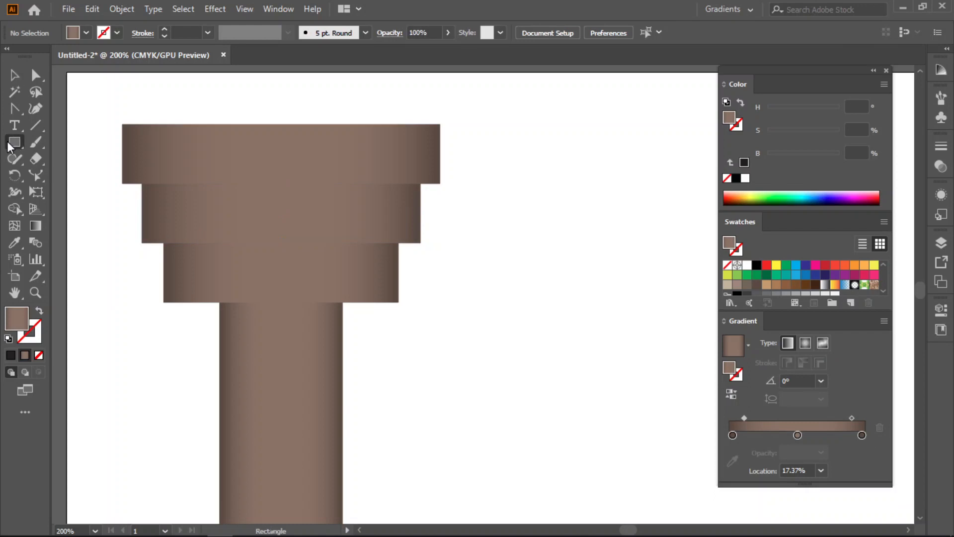
mouse_move(142, 184)
left_mouse_down()
mouse_move(382, 204)
mouse_move(421, 197)
left_mouse_up()
left_click(13, 75)
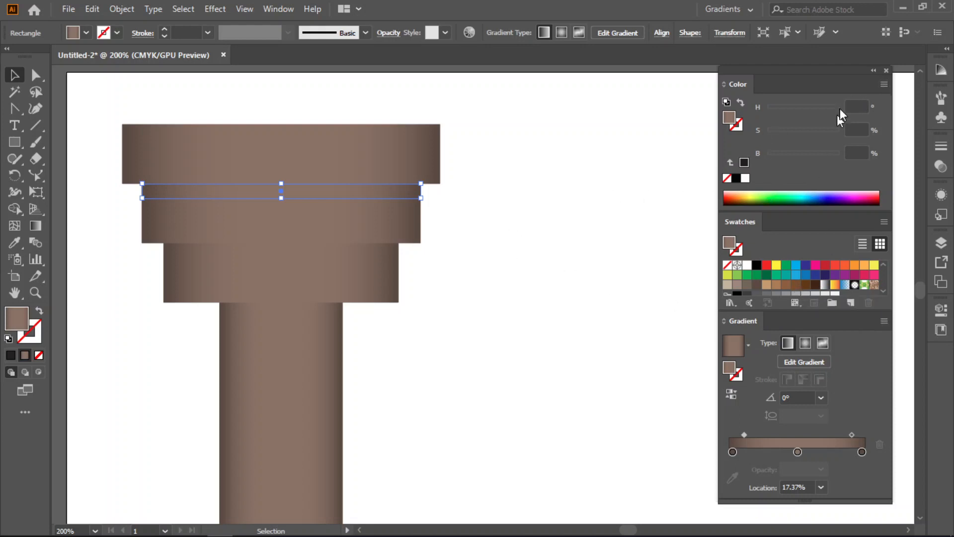
- Darken the shadow strip by moving its first gradient midpoint to 66.32% and setting the middle stop's brightness to 41%
left_click(885, 84)
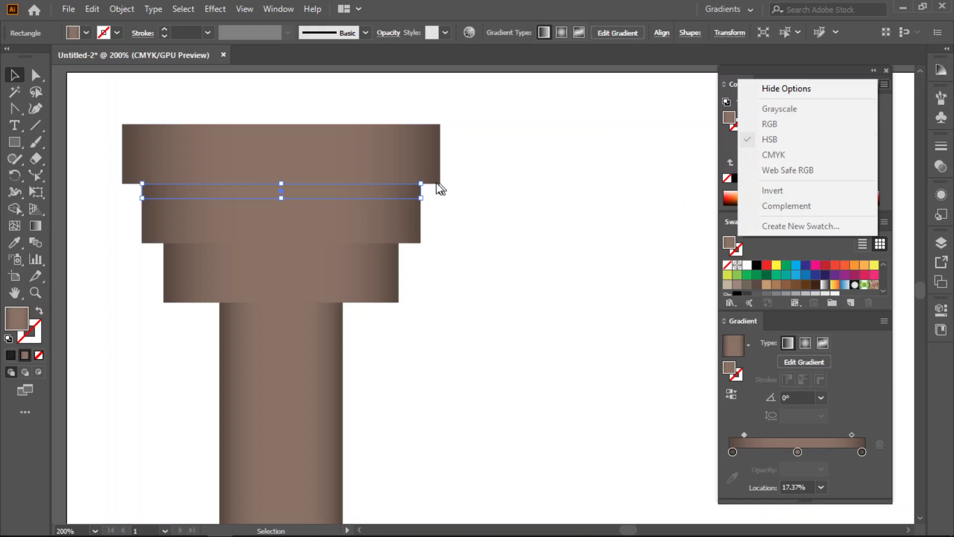
left_click_drag(744, 435, 775, 434)
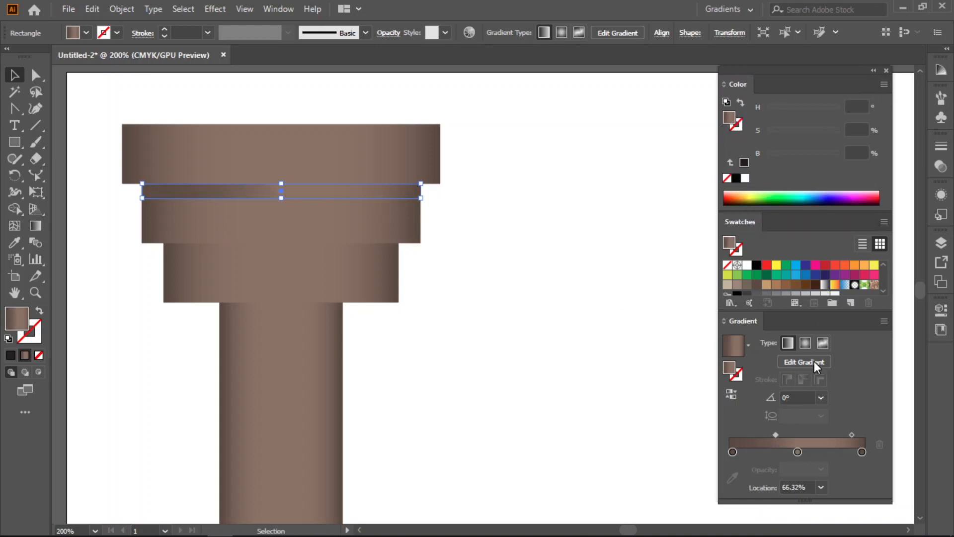
left_click(797, 452)
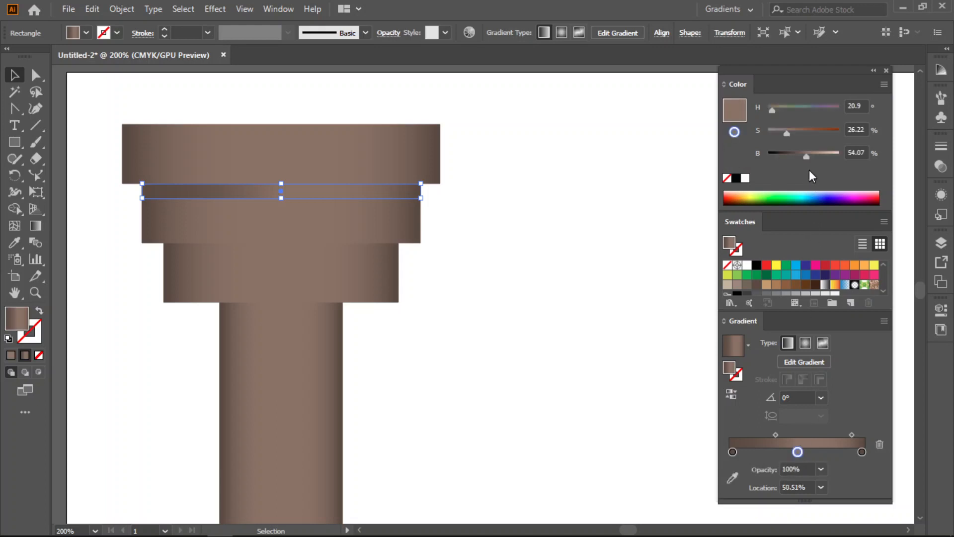
left_click_drag(806, 157, 795, 156)
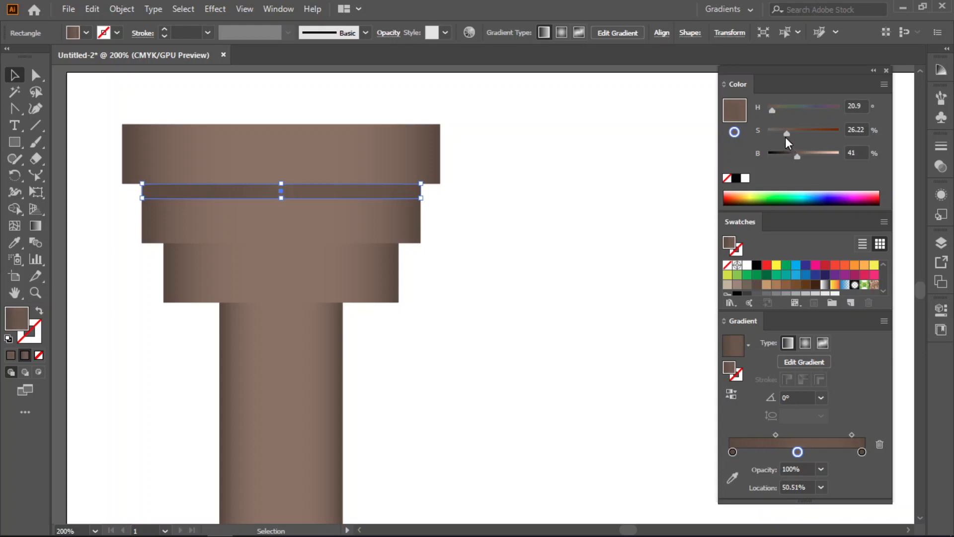
left_click(553, 252)
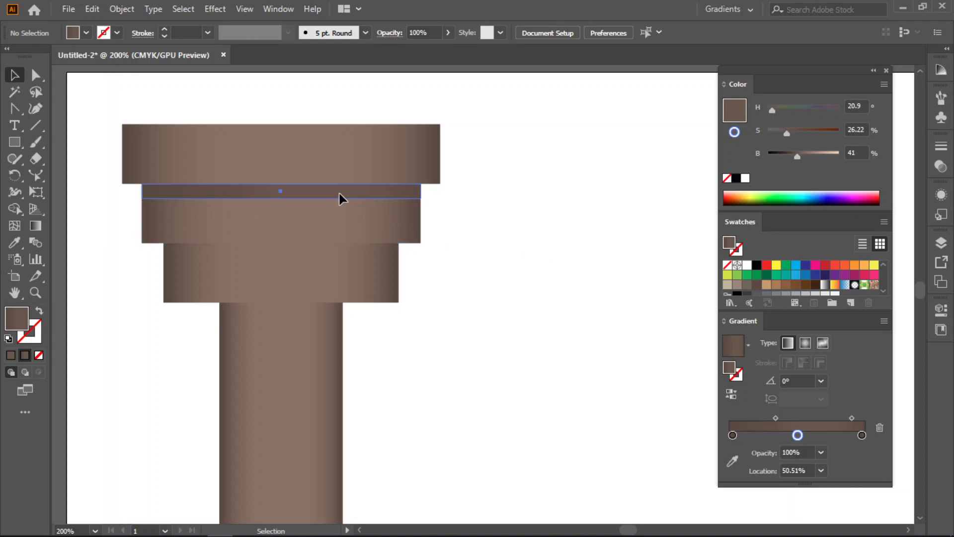
- Duplicate the shadow strip onto the lowest tier's upper edge and narrow it symmetrically to that tier's width
left_click_drag(339, 193, 345, 253)
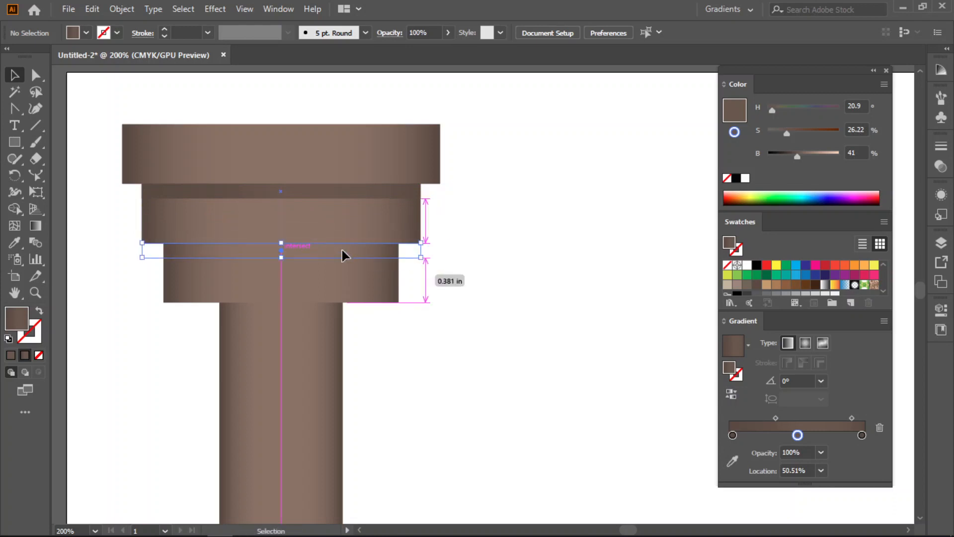
left_click_drag(419, 244, 399, 257)
left_click(503, 294)
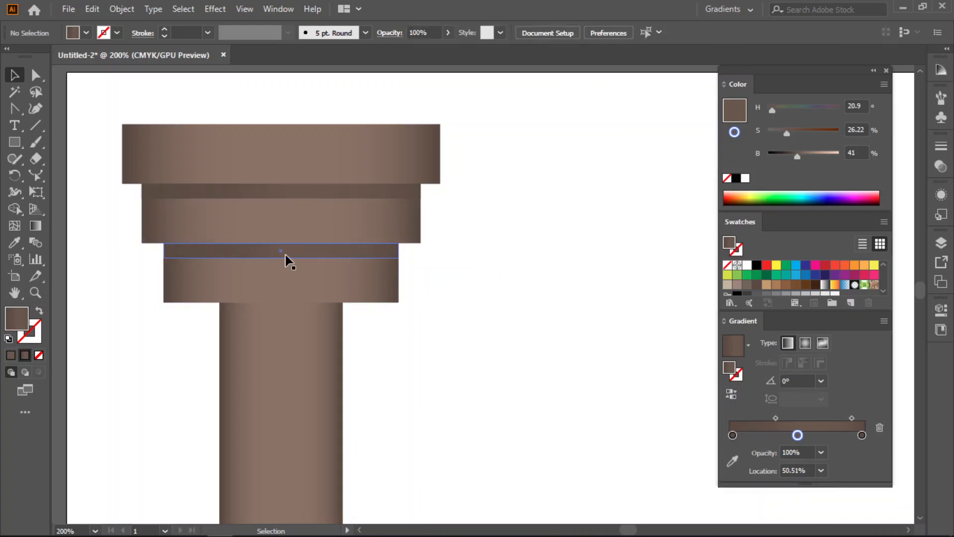
- Duplicate the shadow strip onto the shaft just below the lowest tier and narrow it symmetrically to the shaft's exact width
left_click_drag(302, 256, 303, 309)
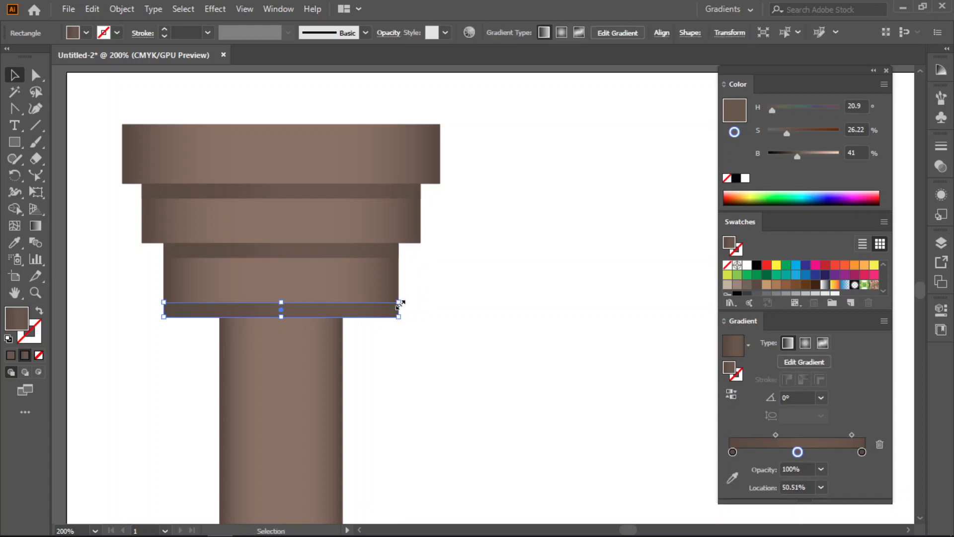
scroll(397, 309, "up", 2)
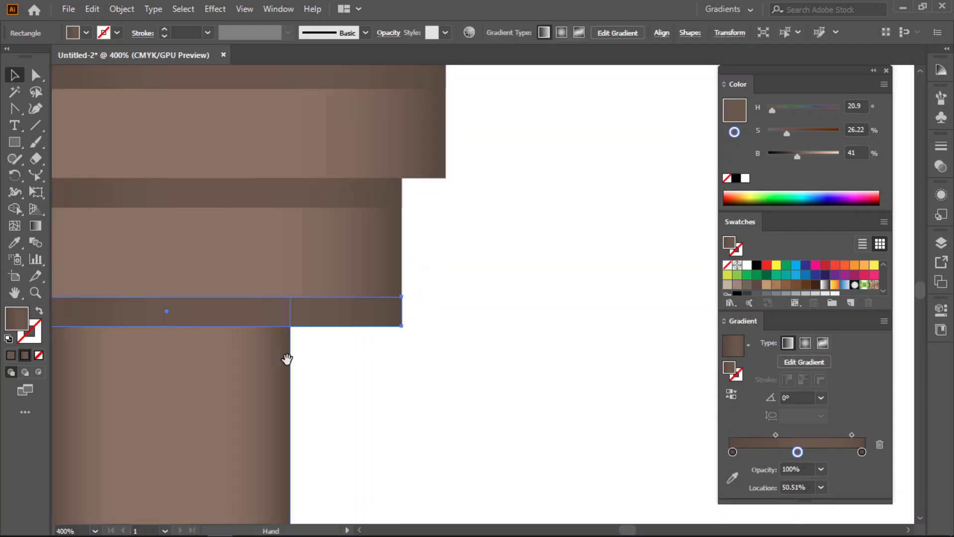
left_click_drag(285, 358, 440, 360)
left_click_drag(566, 307, 457, 308)
left_click(535, 330)
left_click(444, 323)
scroll(446, 322, "up", 2)
left_click_drag(509, 386, 624, 354)
left_click_drag(588, 265, 587, 267)
left_click(625, 304)
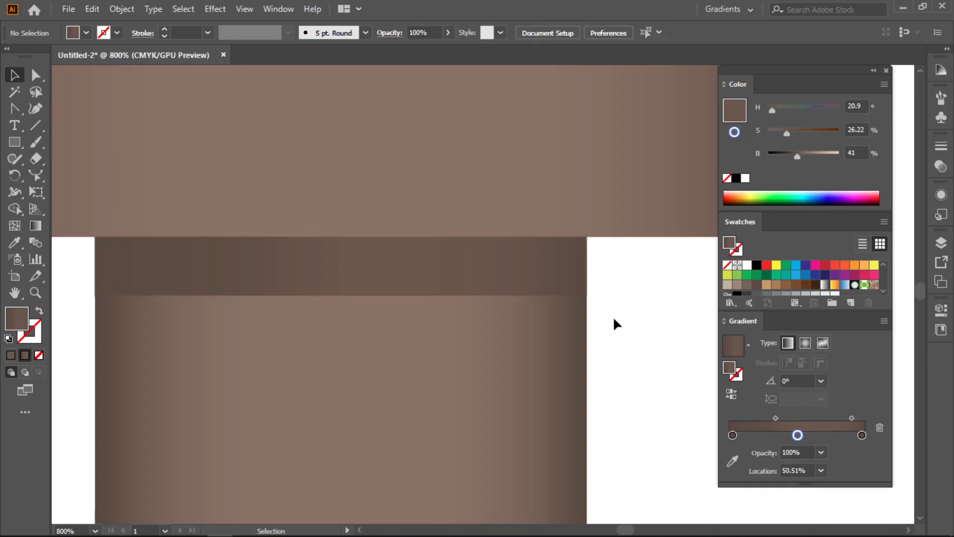
- Select the capital's three tiers and their shadow strips, without the shaft, and duplicate them level beside the column
scroll(612, 316, "down", 4)
left_click_drag(613, 316, 462, 306)
scroll(460, 305, "down", 3)
left_click_drag(559, 325, 443, 292)
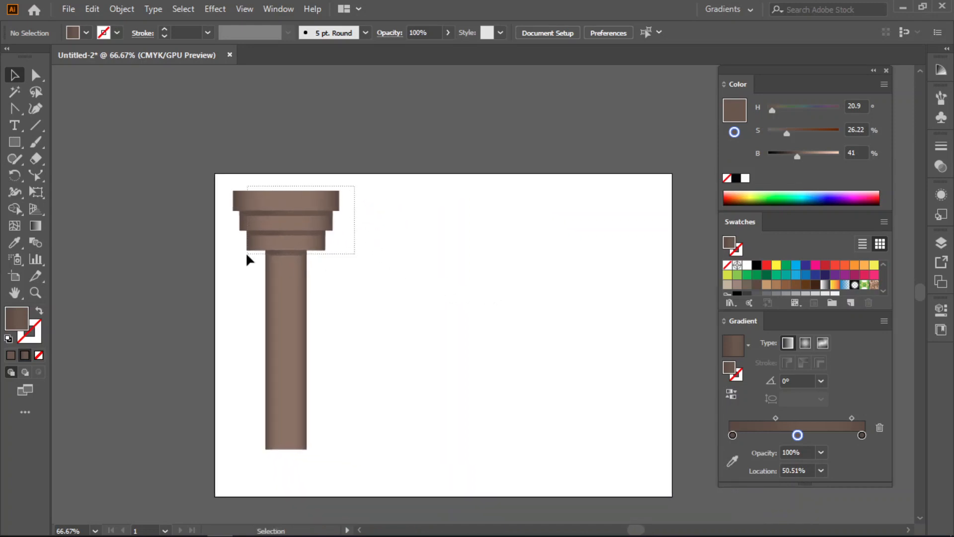
left_click_drag(230, 250, 230, 252)
left_click(439, 260)
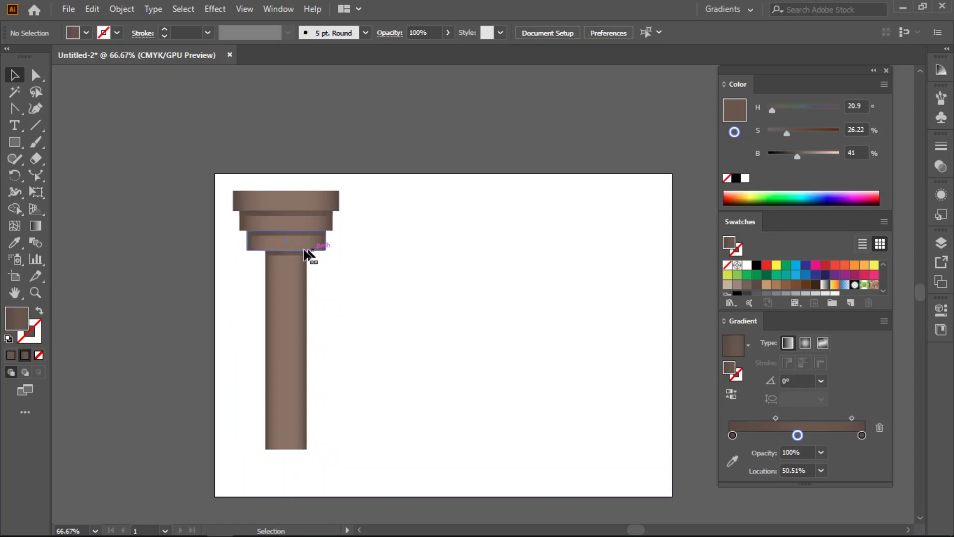
left_click(290, 254)
left_click(296, 246, "shift")
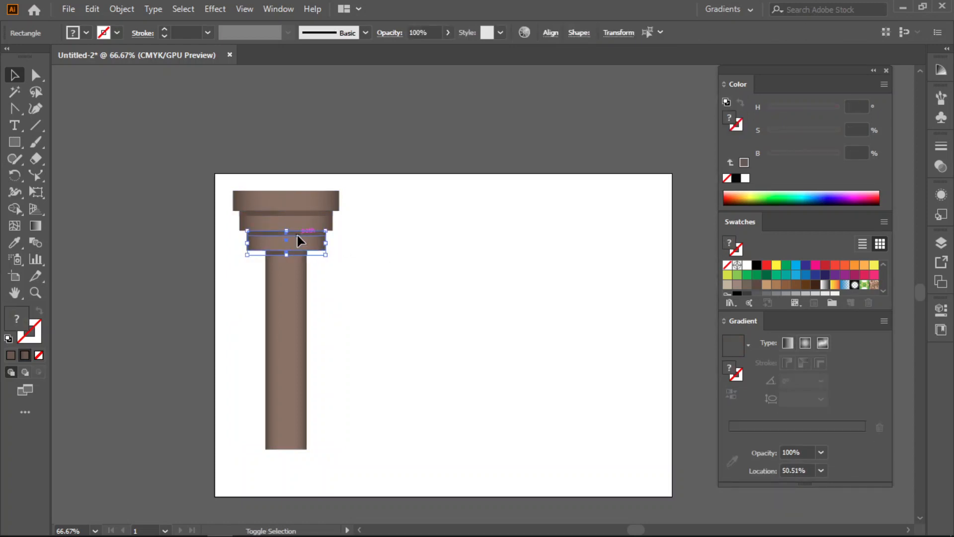
left_click(297, 226, "shift")
left_click(296, 202, "shift")
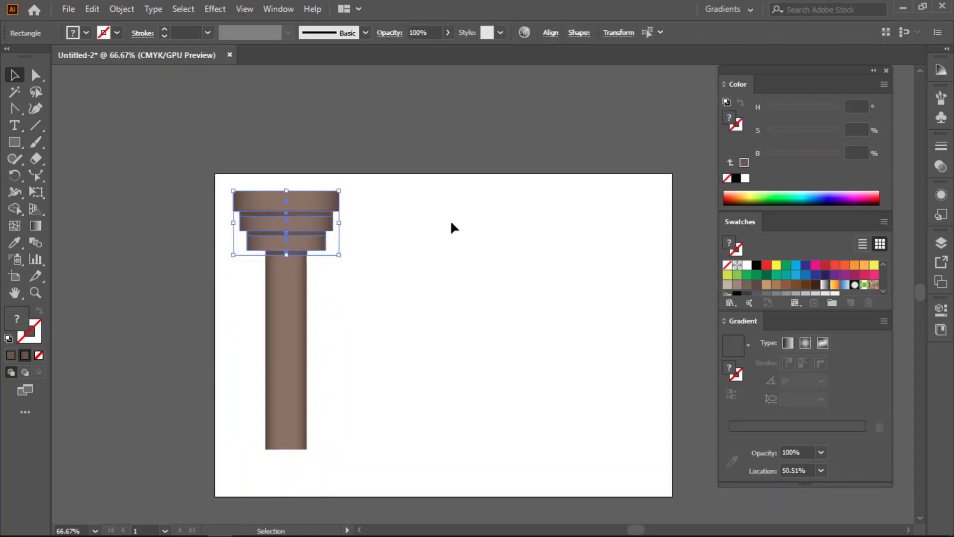
left_click(320, 204, "shift")
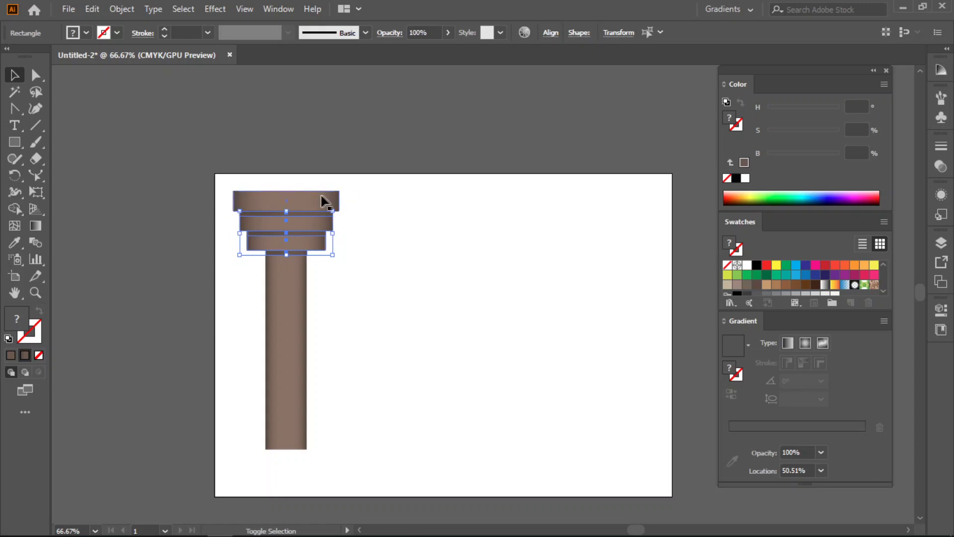
left_click(299, 196, "shift")
left_click_drag(300, 197, 432, 197)
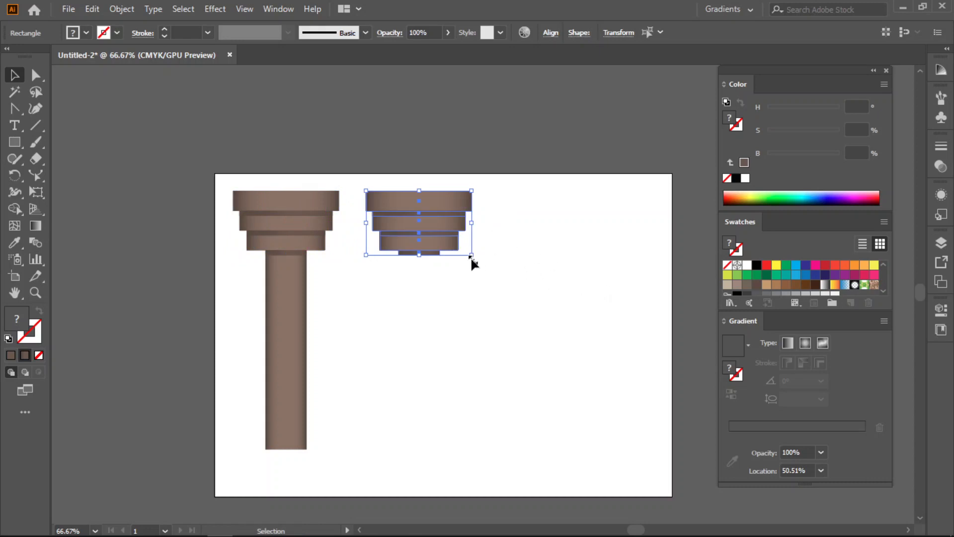
- Group the copied capital and place it, rotated 180°, at the shaft's lower end as the column's base
left_click_drag(487, 190, 368, 273)
key("ctrl+g")
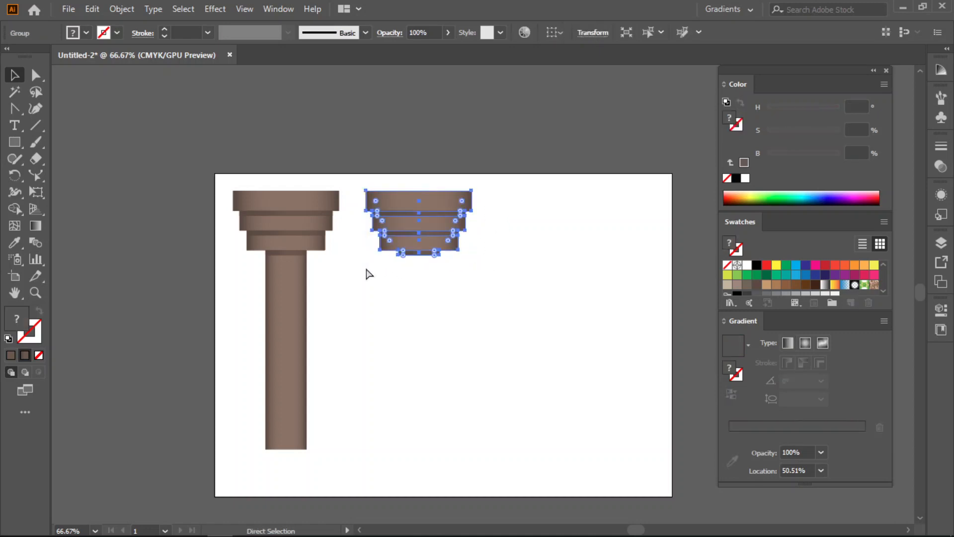
left_click_drag(473, 263, 327, 186)
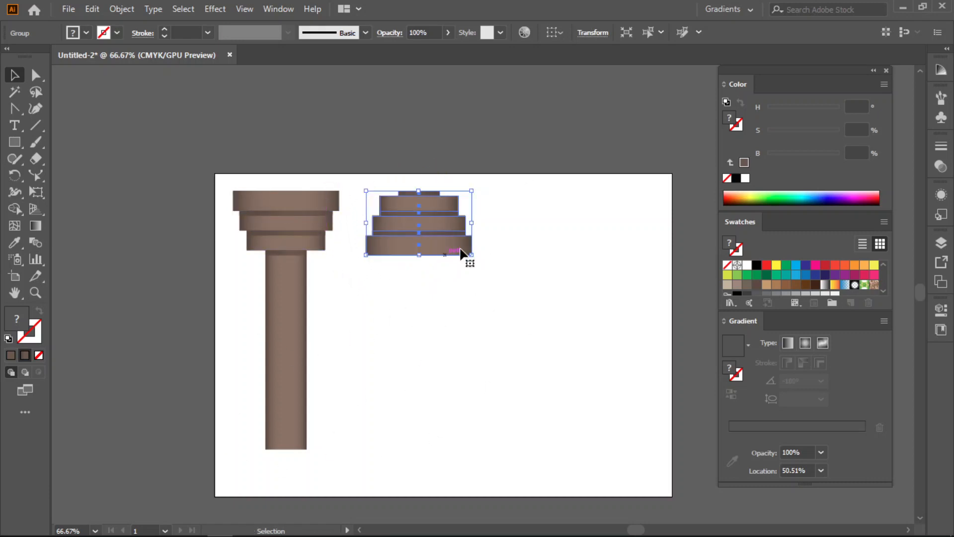
left_click_drag(449, 252, 311, 497)
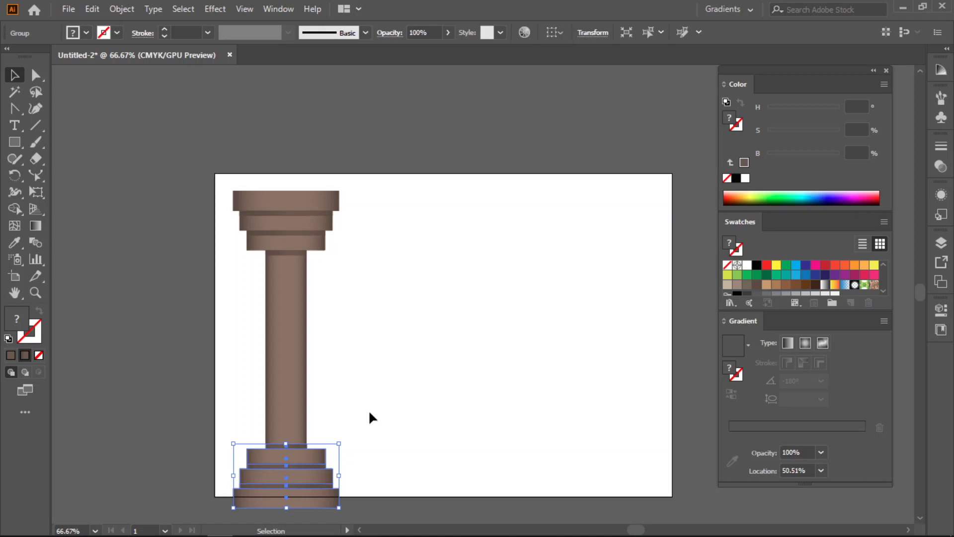
- Group the entire column and scale it down proportionally so its base fits inside the artboard
left_click(383, 363)
left_click_drag(377, 179, 247, 511)
key("ctrl+g")
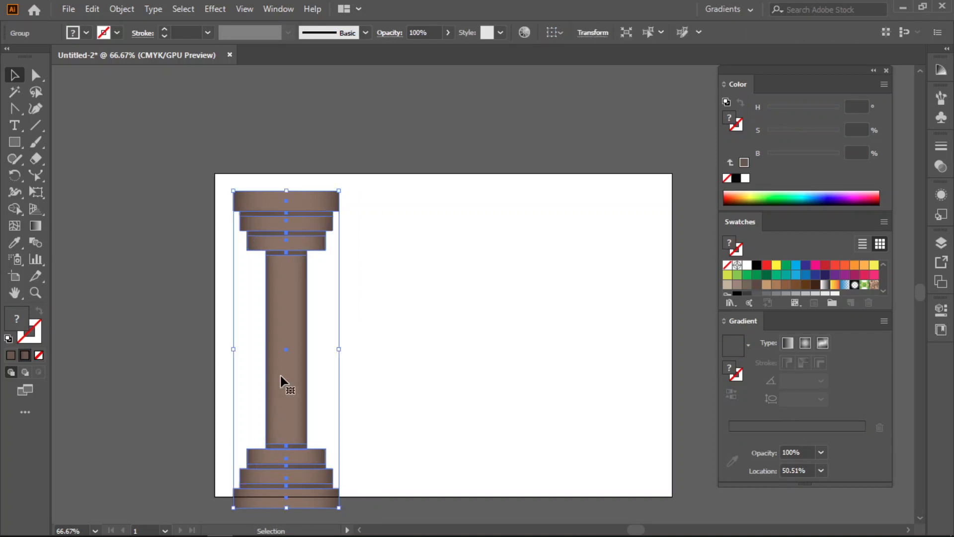
left_click_drag(287, 507, 287, 487)
left_click(409, 357)
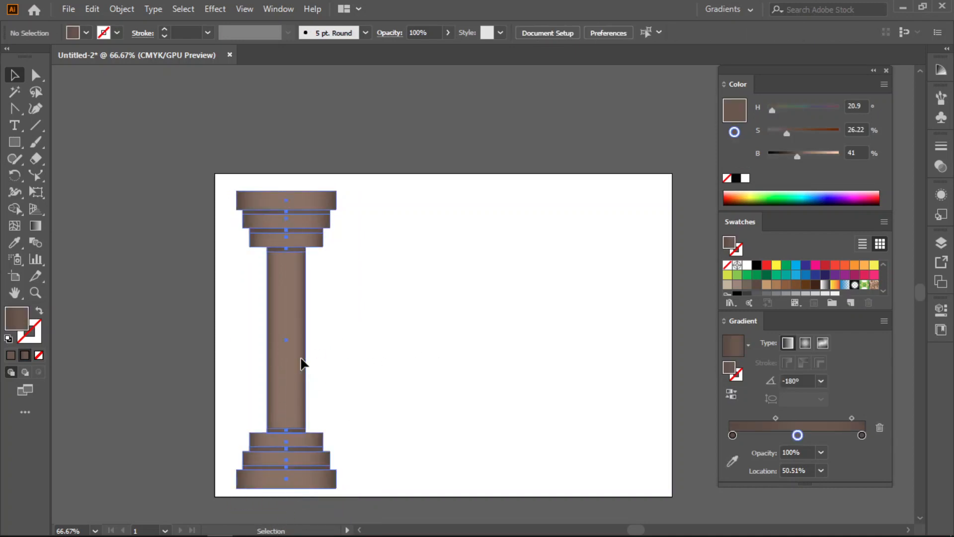
- Narrow the column symmetrically and move it into the artboard's lower-left corner
left_click(302, 364)
left_click_drag(336, 340, 320, 339)
left_click(402, 333)
left_click(279, 343)
left_click_drag(279, 345, 257, 354)
left_click(354, 322)
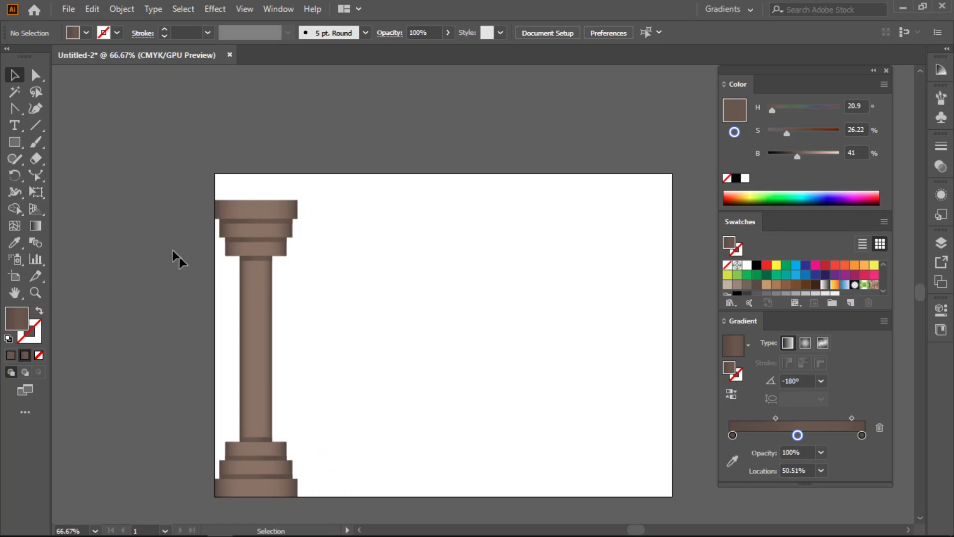
- Draw a gradient rectangle across the artboard's full width, from its upper edge down to the column's top, as a beam
left_click(14, 142)
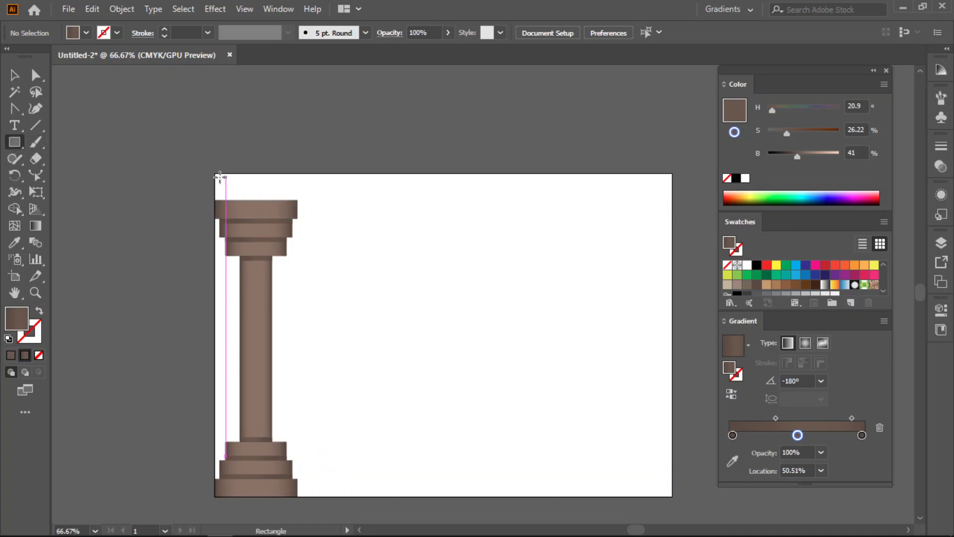
left_click_drag(215, 174, 672, 200)
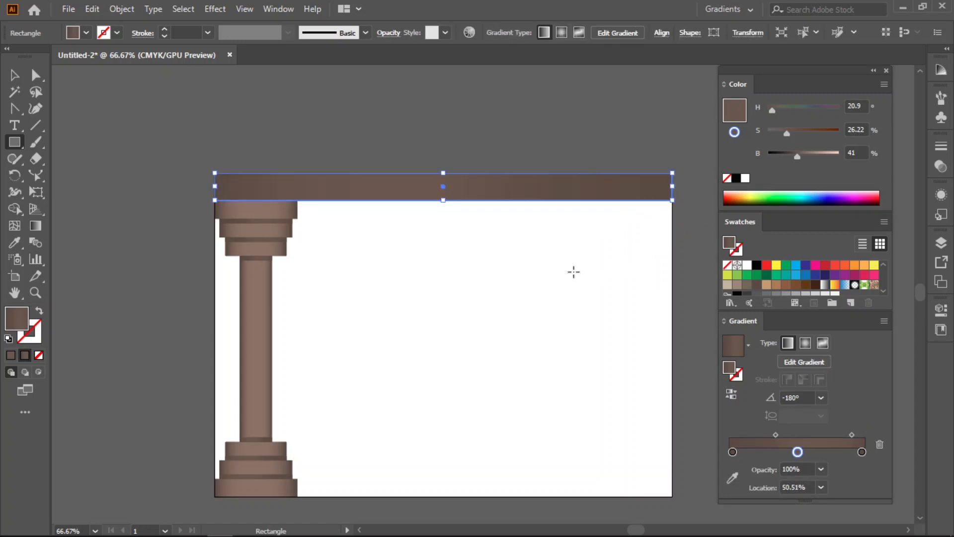
left_click(14, 75)
left_click(419, 310)
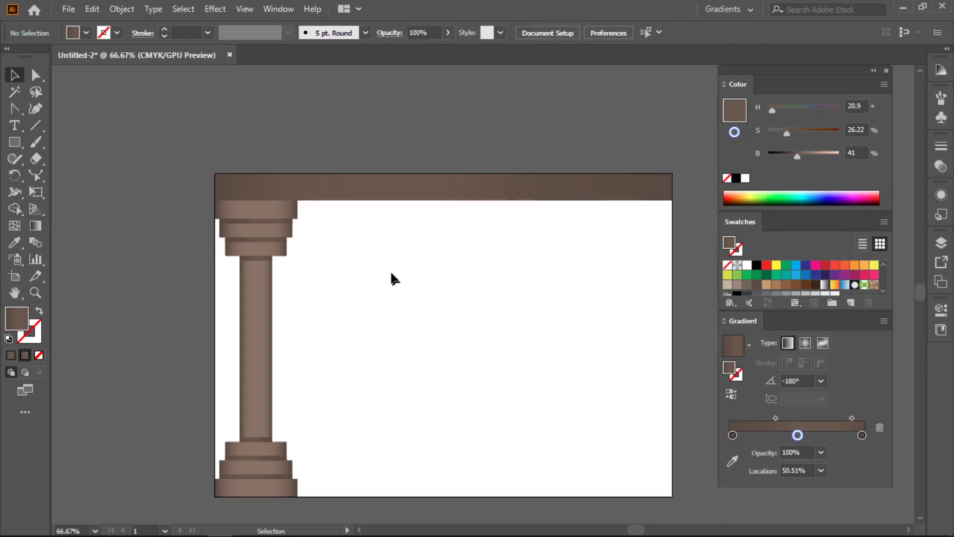
left_click(362, 199)
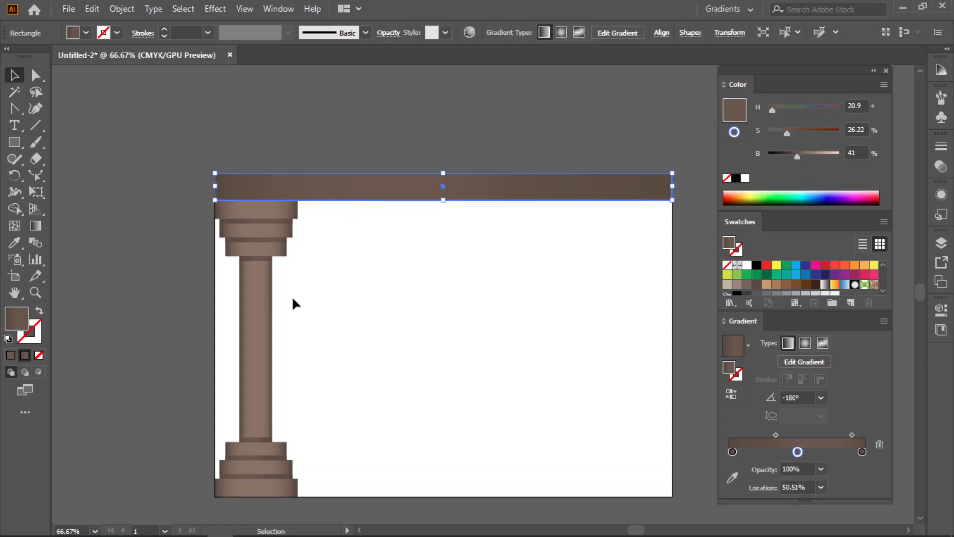
left_click(260, 317)
left_click(351, 196)
left_click(251, 318)
left_click(464, 330)
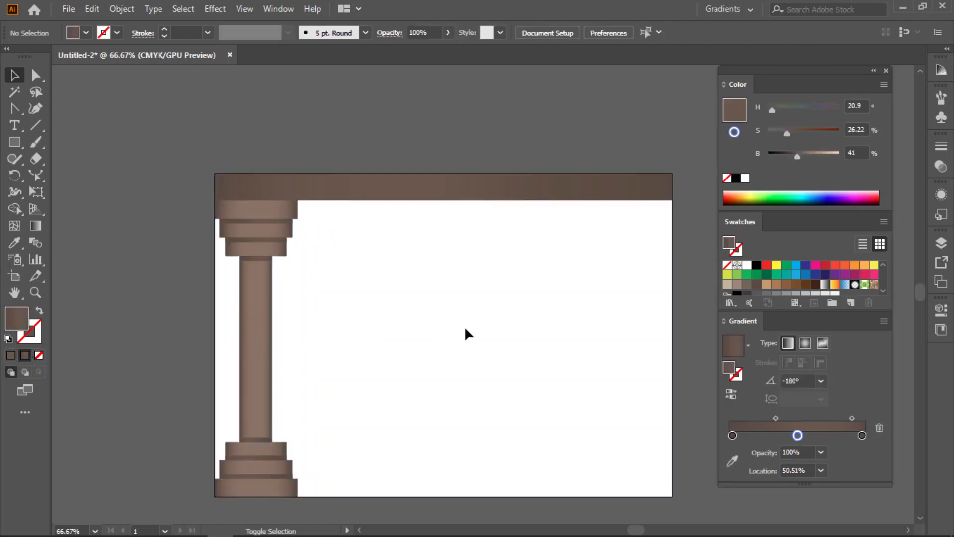
- Duplicate the column level to the artboard's right edge, beneath the other end of the beam
left_click_drag(256, 300, 630, 323)
left_click(542, 304)
left_click(576, 191)
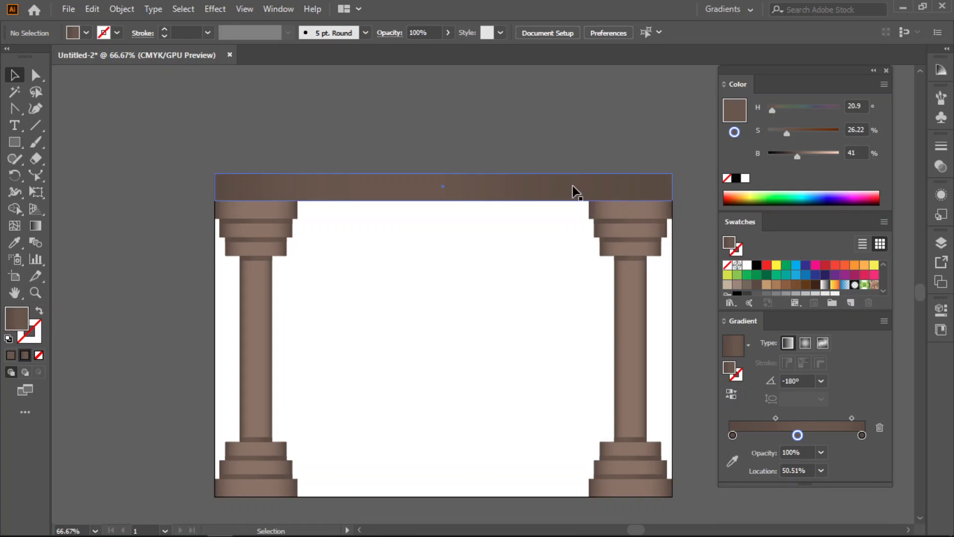
left_click(575, 191)
left_click(724, 201)
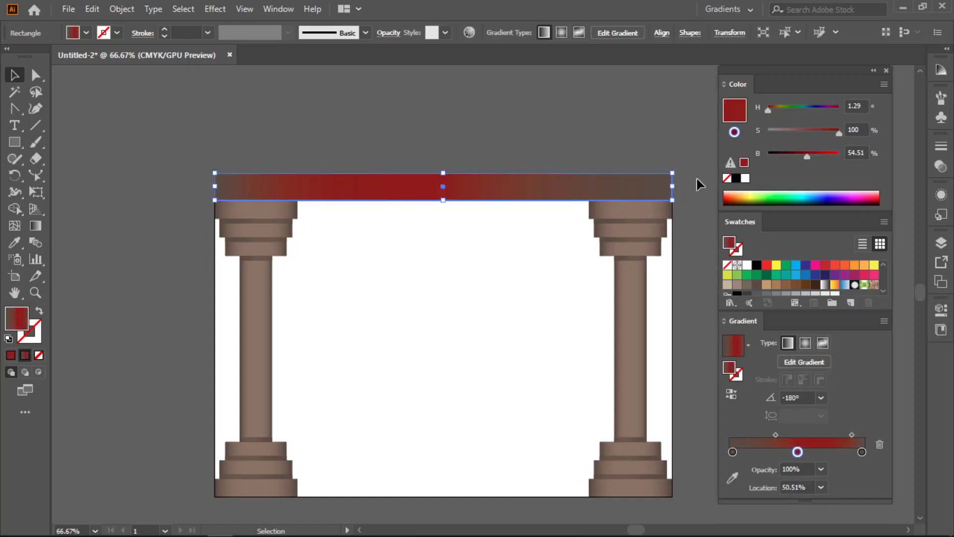
key("ctrl+z")
left_click(690, 157)
- Scale the beam and both columns down together slightly and centre them on the artboard, leaving a narrow margin
left_click_drag(612, 355, 203, 498)
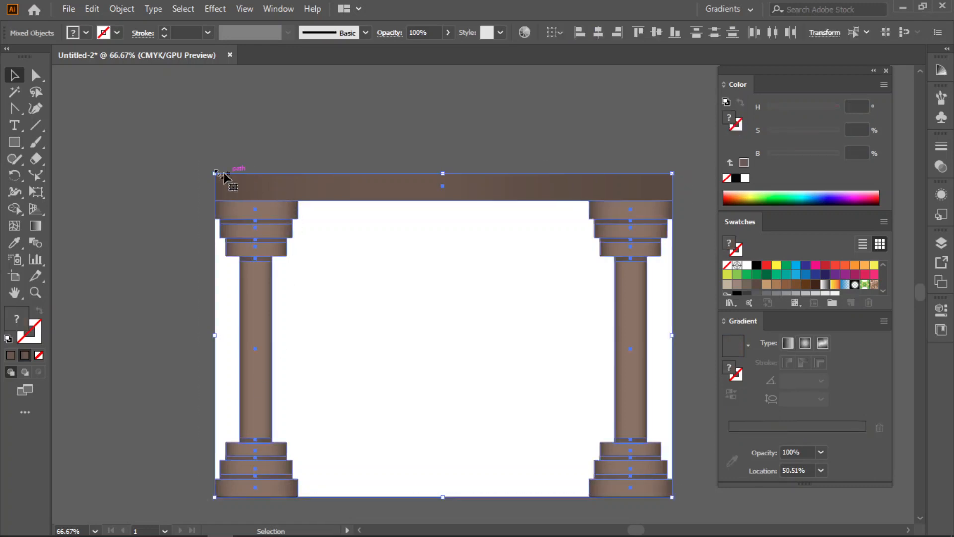
left_click_drag(212, 173, 220, 182)
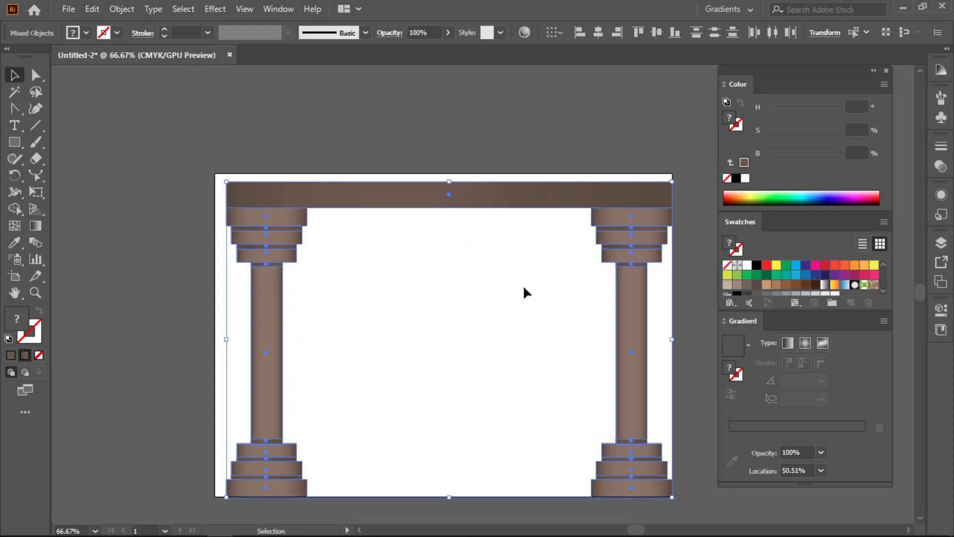
left_click_drag(570, 199, 565, 199)
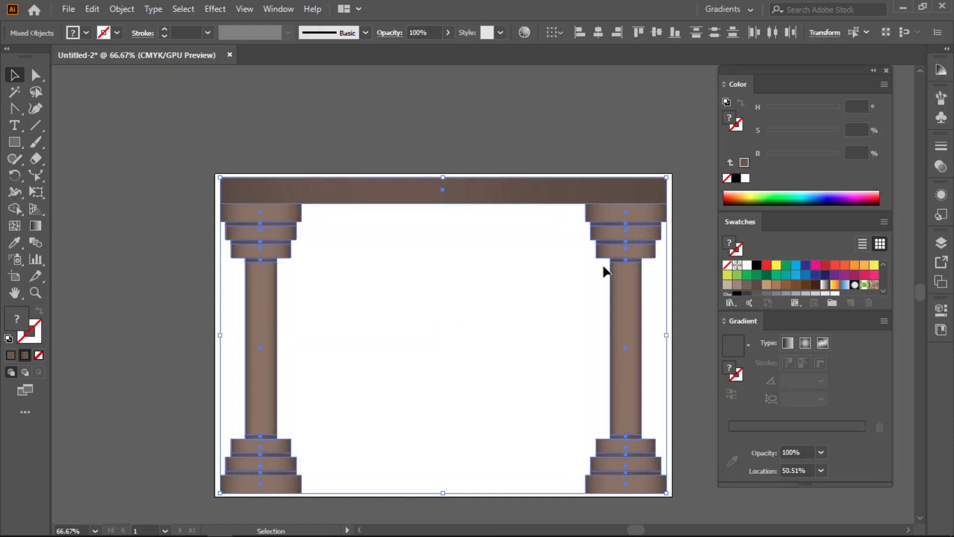
left_click_drag(522, 330, 492, 292)
left_click(490, 287)
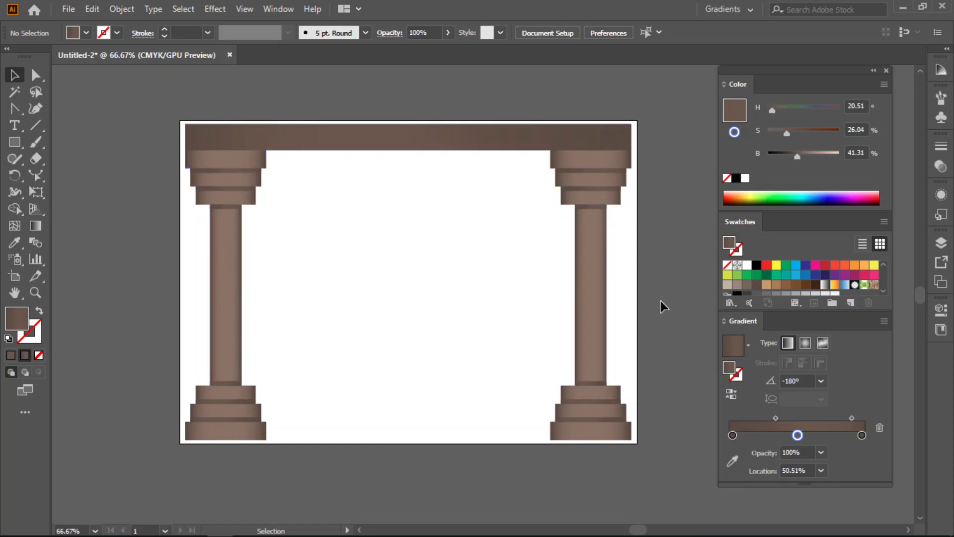
- Select the beam and both columns and group them into one object
left_click_drag(663, 100, 166, 437)
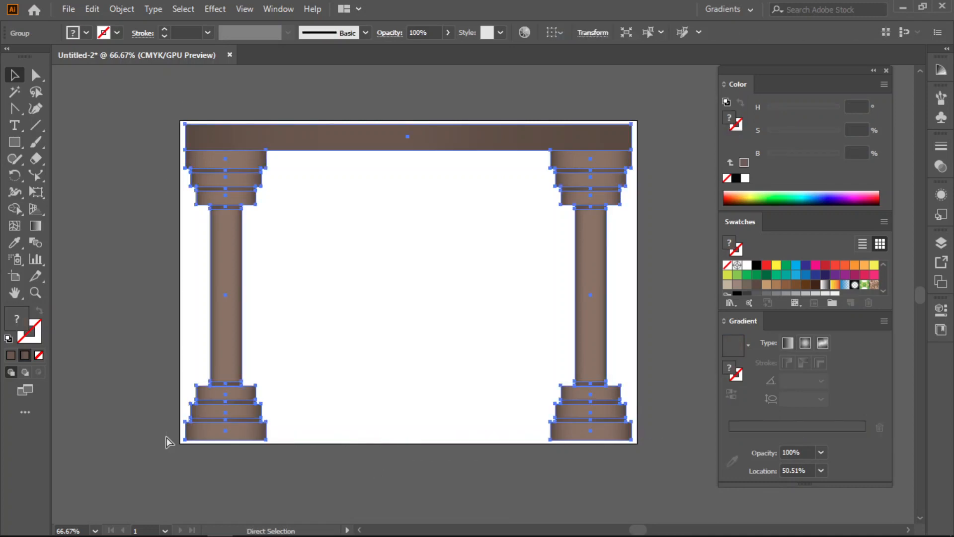
- Scale a copy of the grouped frame about its centre to roughly two-thirds size, keeping the original
left_click(554, 308)
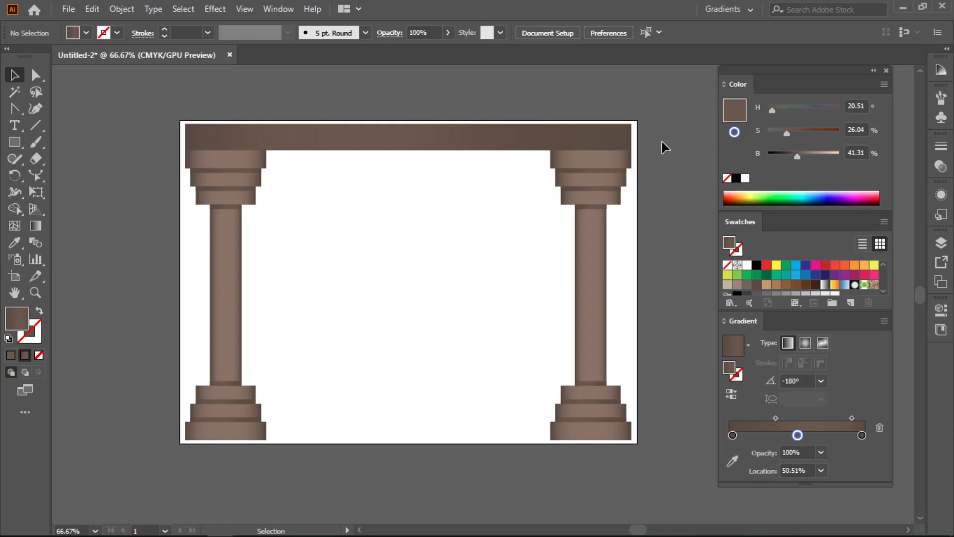
left_click_drag(475, 405, 192, 411)
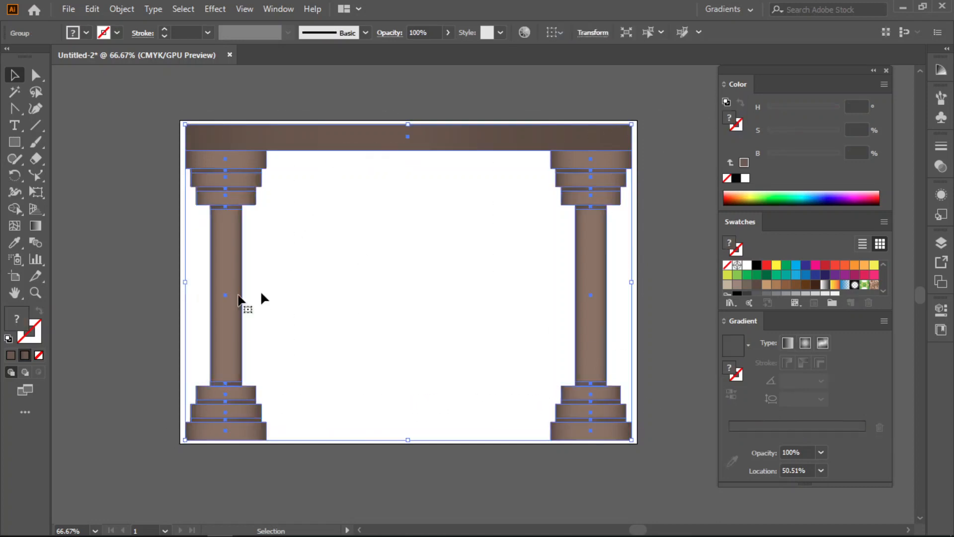
left_click(40, 176)
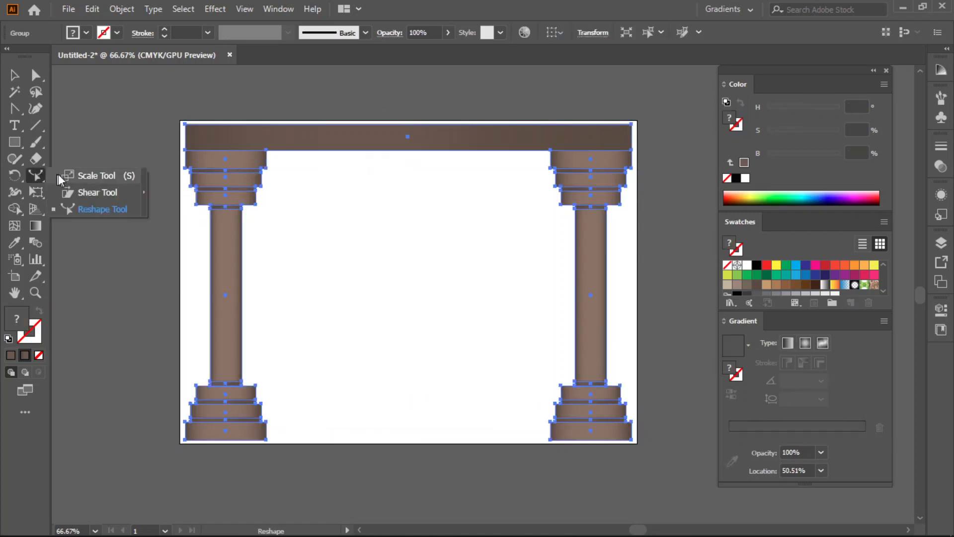
left_click(74, 174)
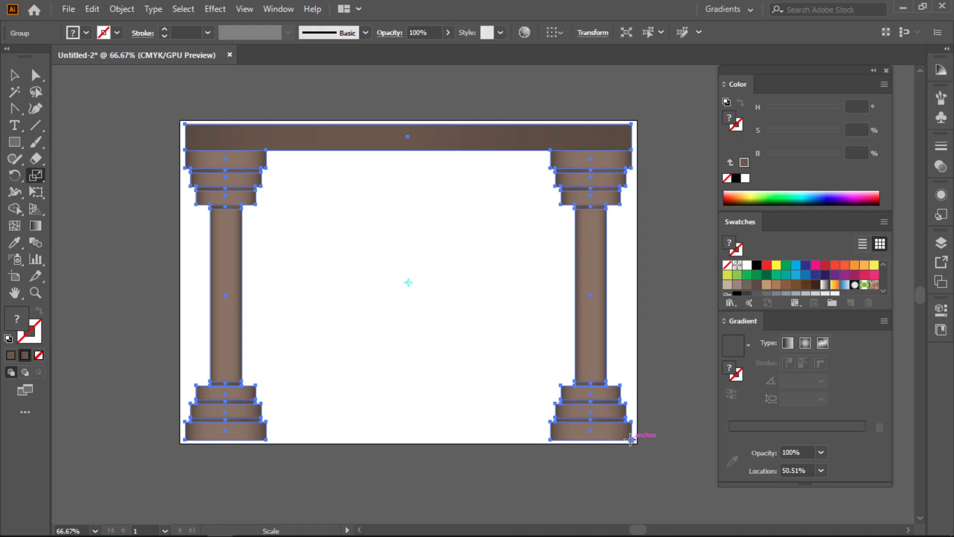
left_click_drag(630, 440, 556, 391)
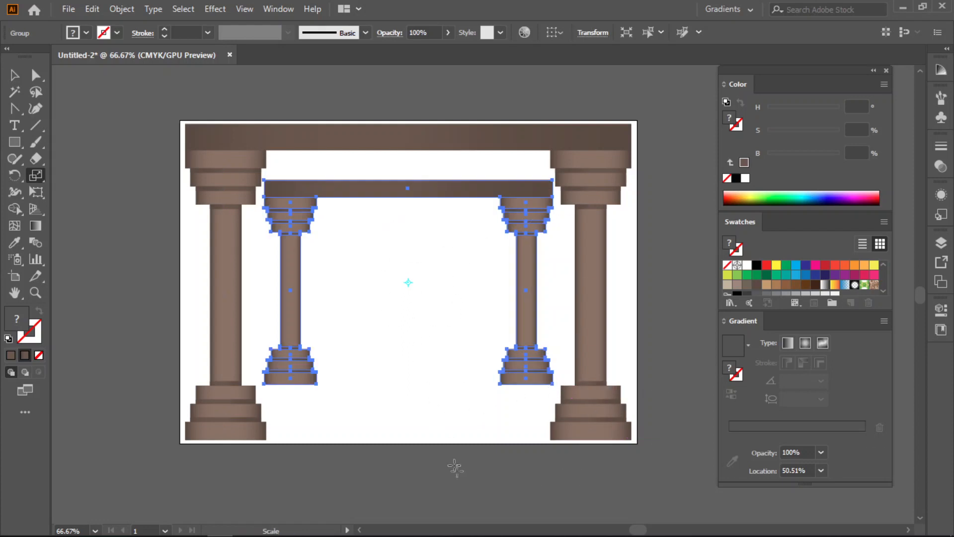
key("v")
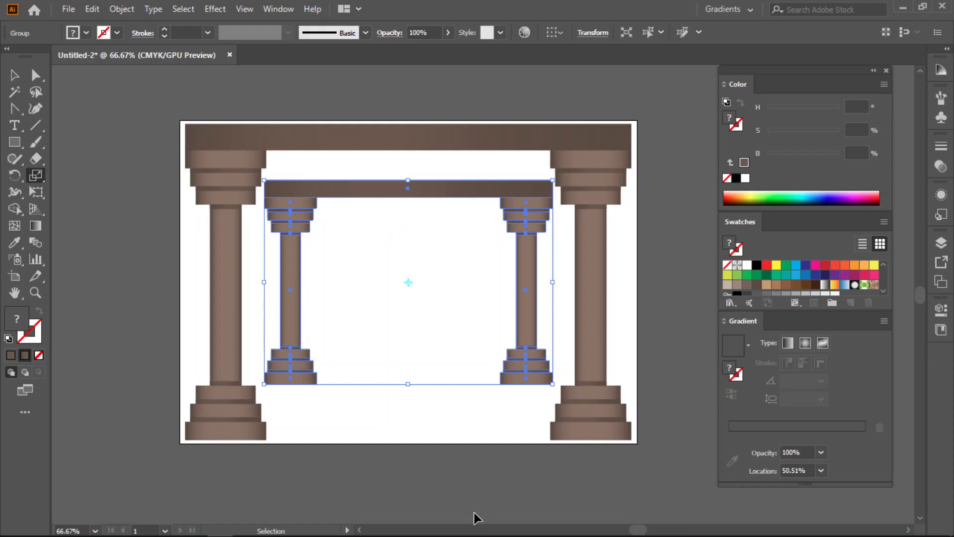
- Repeat the scaled copy until the frames recede to a vanishing point at the centre, then deselect everything
key("ctrl+d")
key("ctrl+d")
key("ctrl+d")
key("ctrl+d")
key("ctrl+d")
key("ctrl+d")
key("ctrl+d")
key("ctrl+d")
key("ctrl+d")
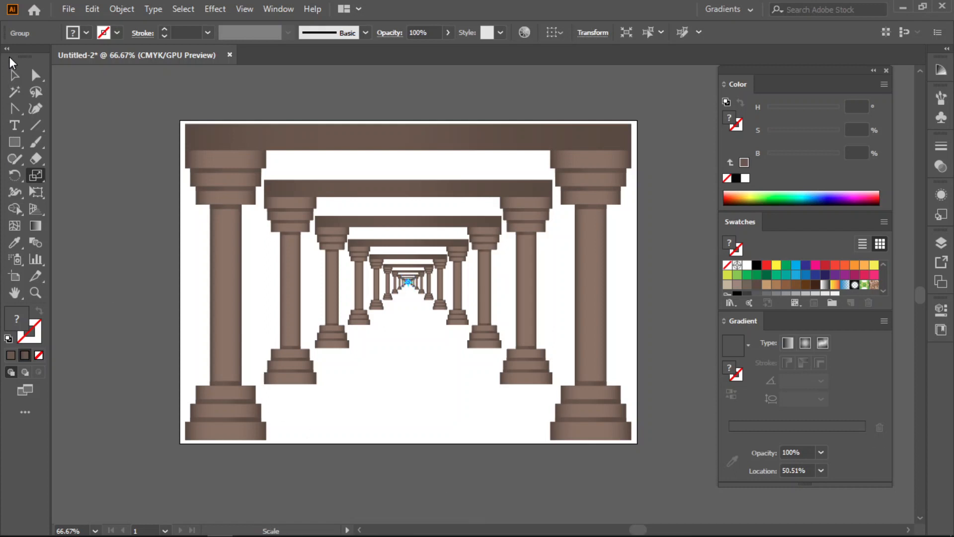
left_click(14, 75)
left_click(414, 428)
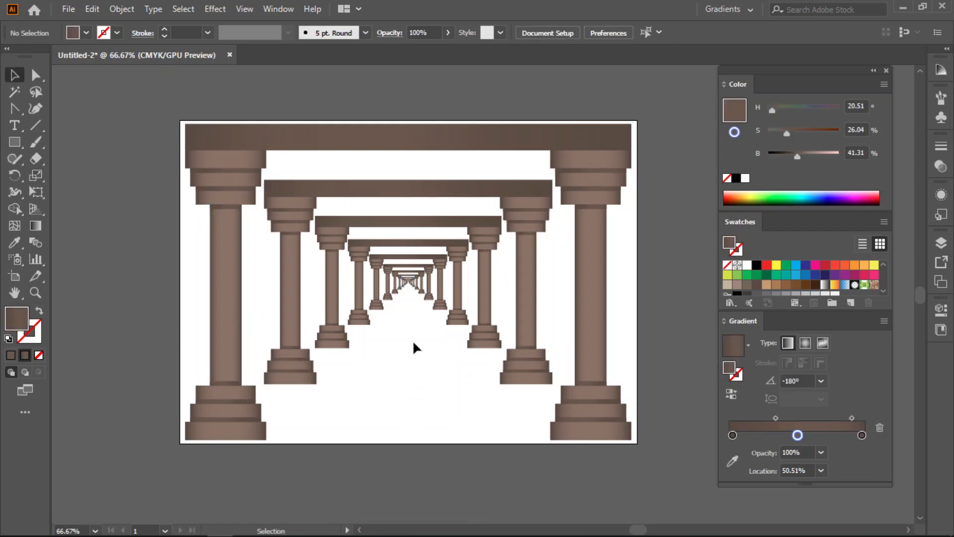
- Examine the smallest receding frames around the vanishing point up close, and return to the whole artboard
scroll(400, 288, "up", 3, "alt")
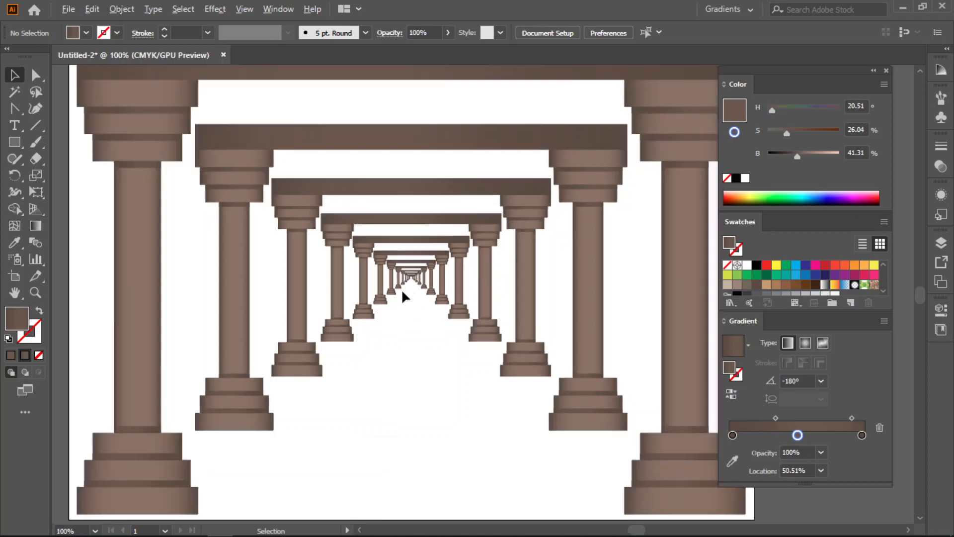
scroll(423, 285, "up", 4, "alt")
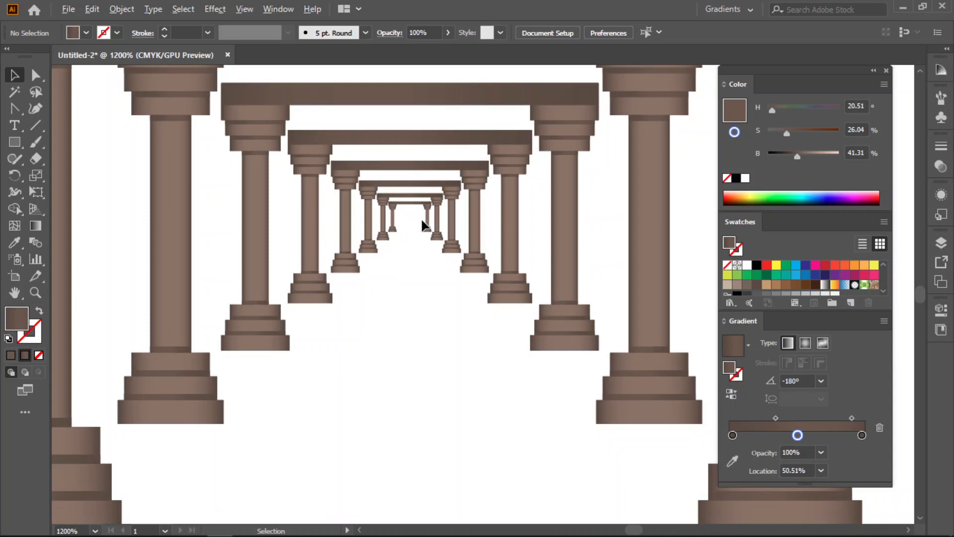
scroll(422, 220, "up", 4, "alt")
scroll(390, 220, "down", 5, "alt")
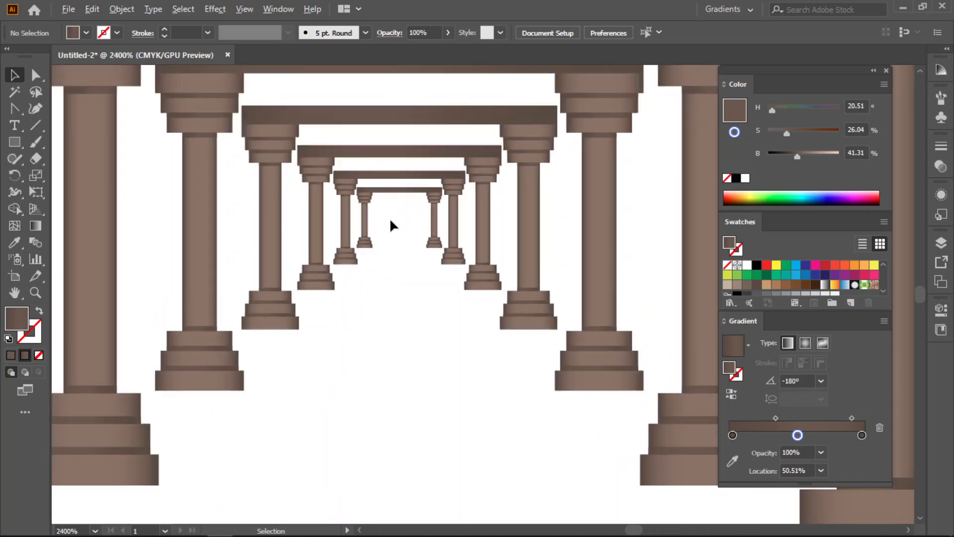
scroll(391, 220, "down", 6, "alt")
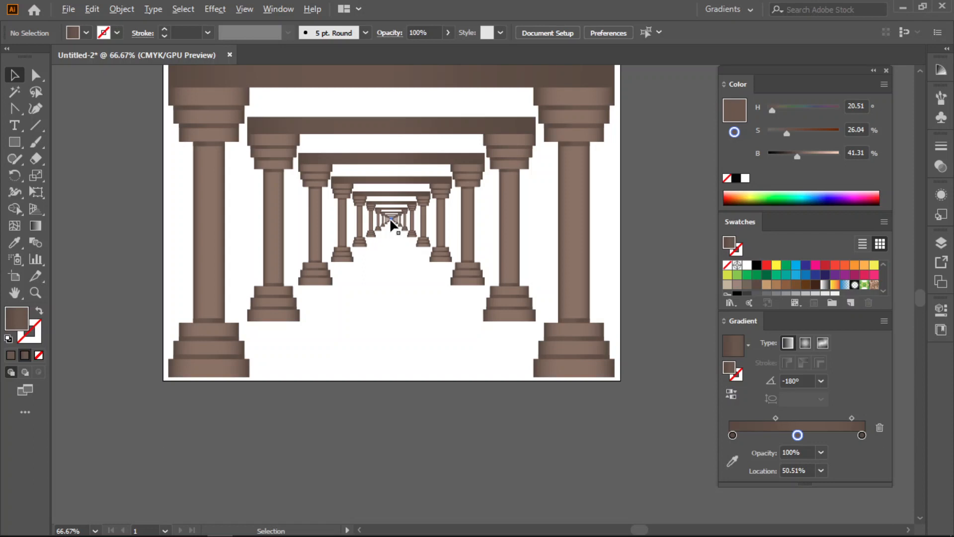
key("space")
left_click_drag(392, 247, 393, 299)
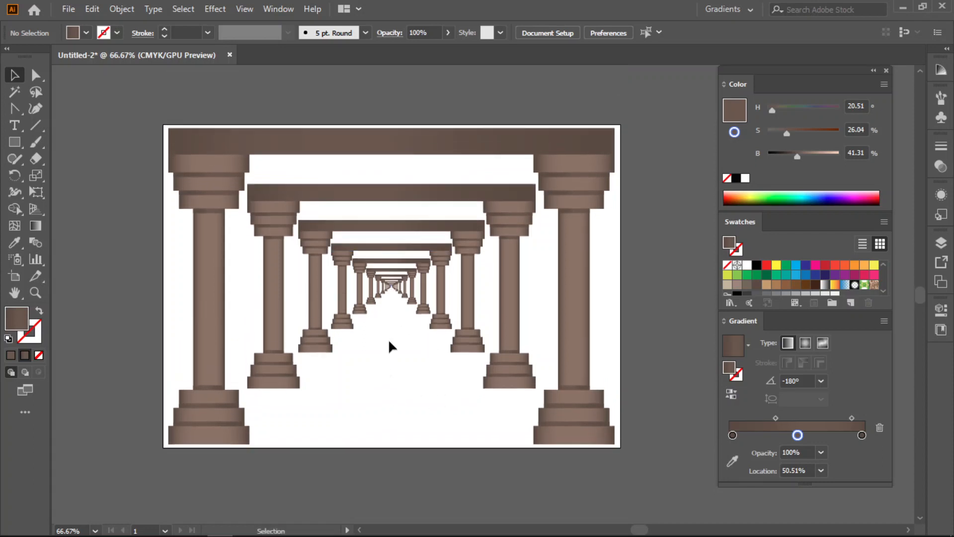
- Undo all the scaled copies back to the single original frame
key("ctrl")
key("ctrl+z")
key("ctrl+z")
key("ctrl+z")
key("ctrl+z")
key("ctrl+z")
key("ctrl+z")
key("ctrl+z")
key("ctrl+z")
key("ctrl+z")
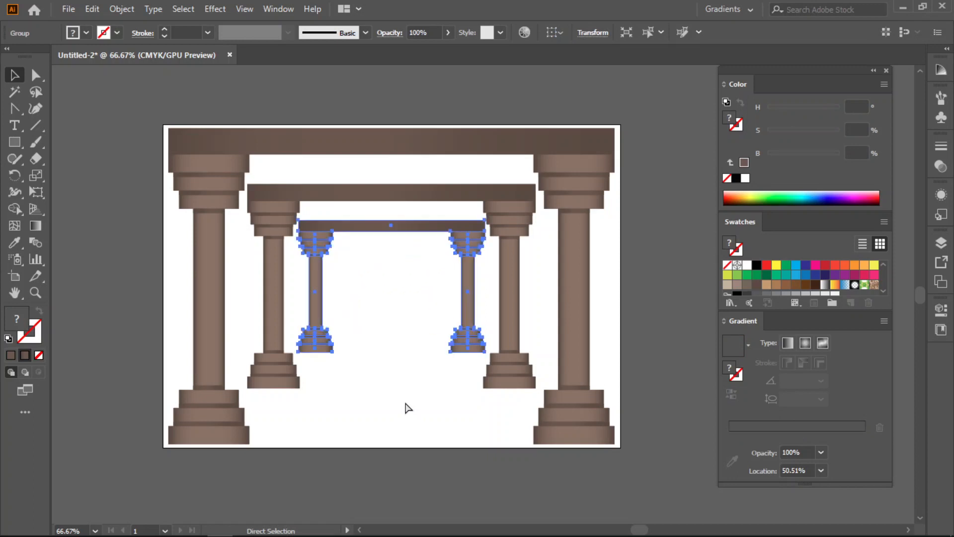
key("ctrl+z")
key("ctrl+z")
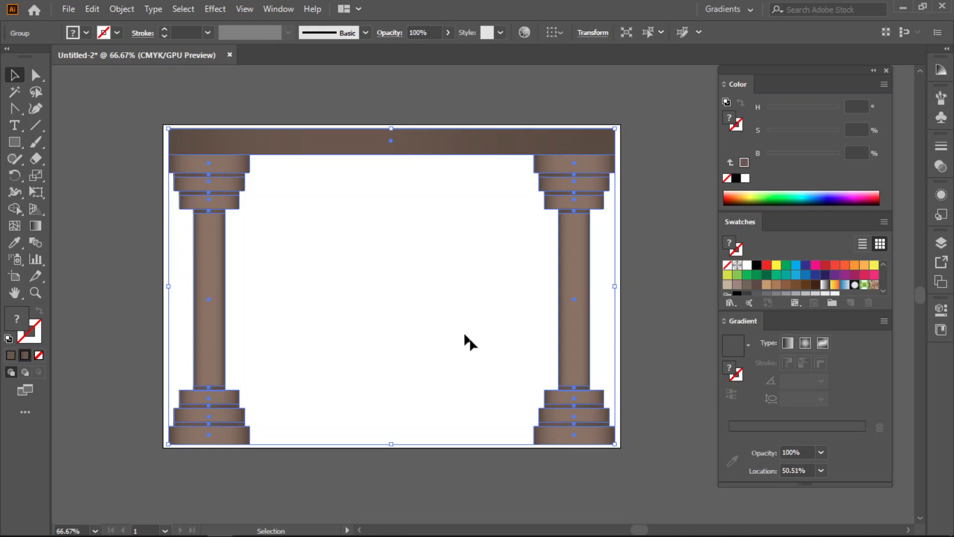
- Scale a copy of the frame proportionally about its centre to about 82%, keeping the original
left_click(36, 176)
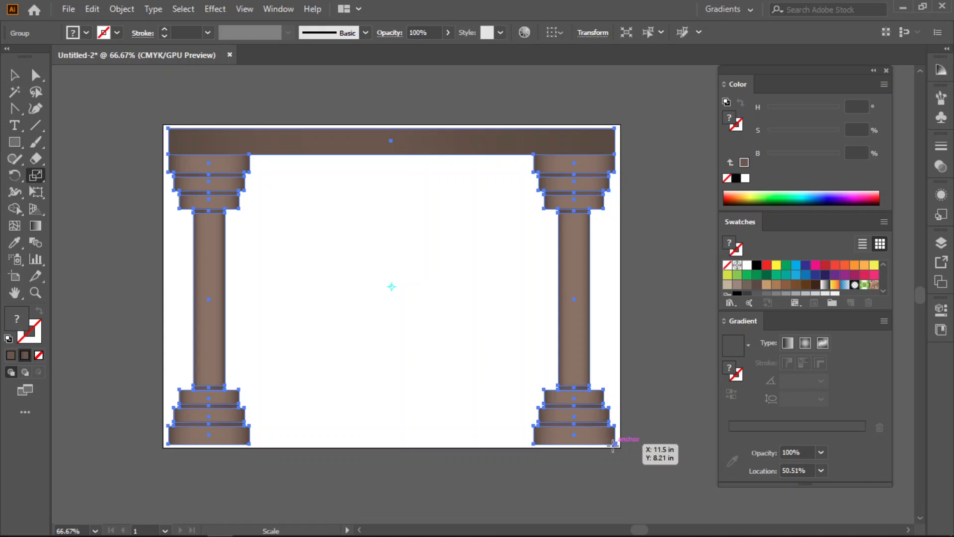
left_click_drag(615, 443, 576, 419)
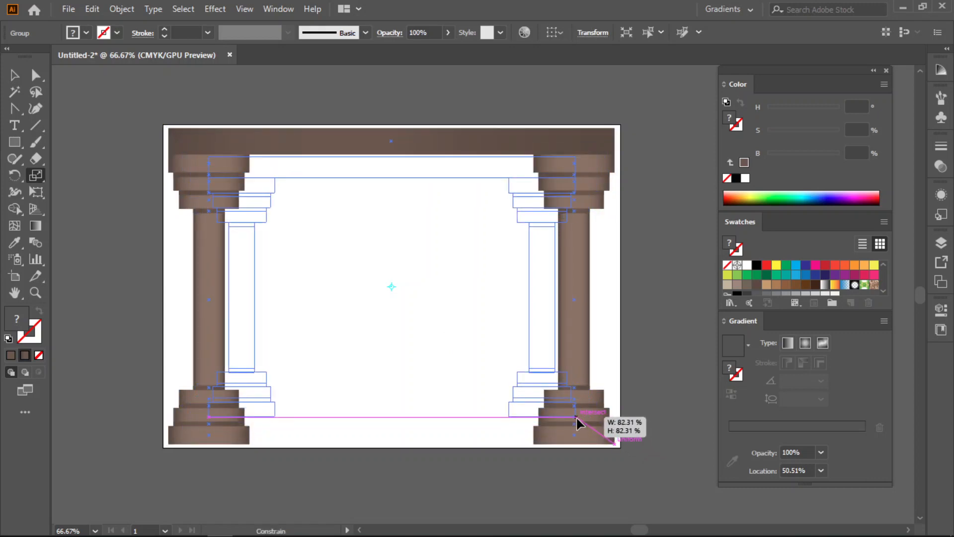
left_click_drag(576, 421, 575, 421)
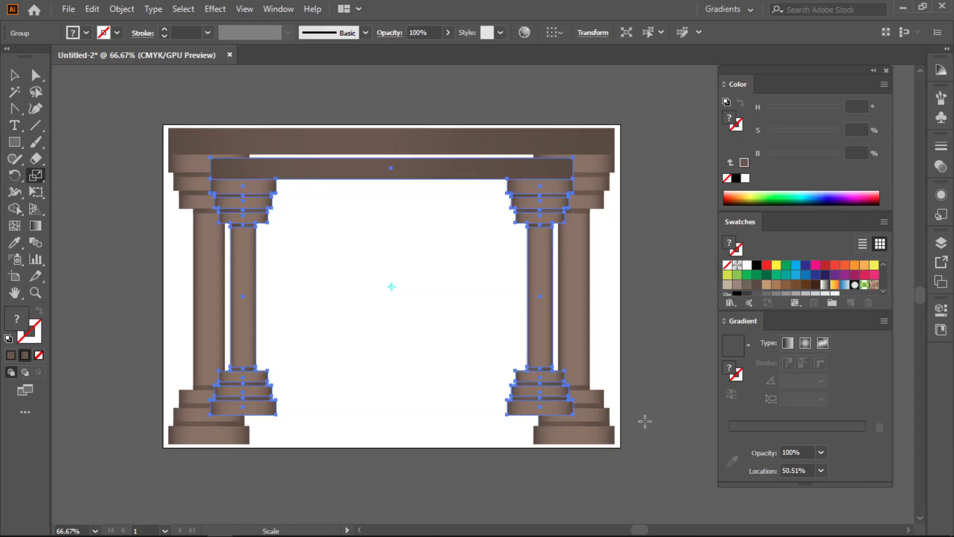
key("ctrl")
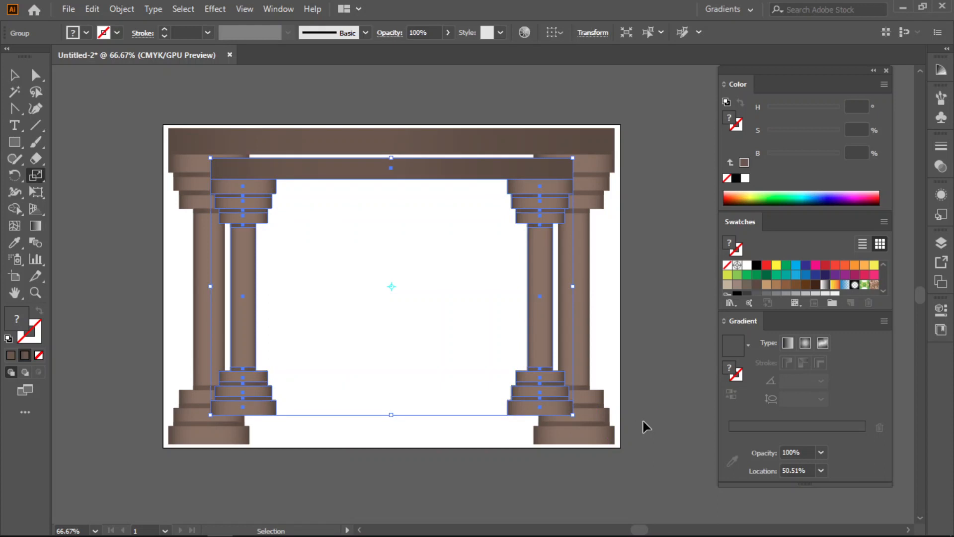
- Repeat the scaled copy several times to fill the artboard with closely spaced frames receding towards the centre
key("ctrl+d")
key("ctrl+d")
key("ctrl+d")
key("ctrl+d")
key("ctrl+d")
key("ctrl+d")
key("ctrl+d")
key("ctrl+d")
key("ctrl+d")
key("ctrl+d")
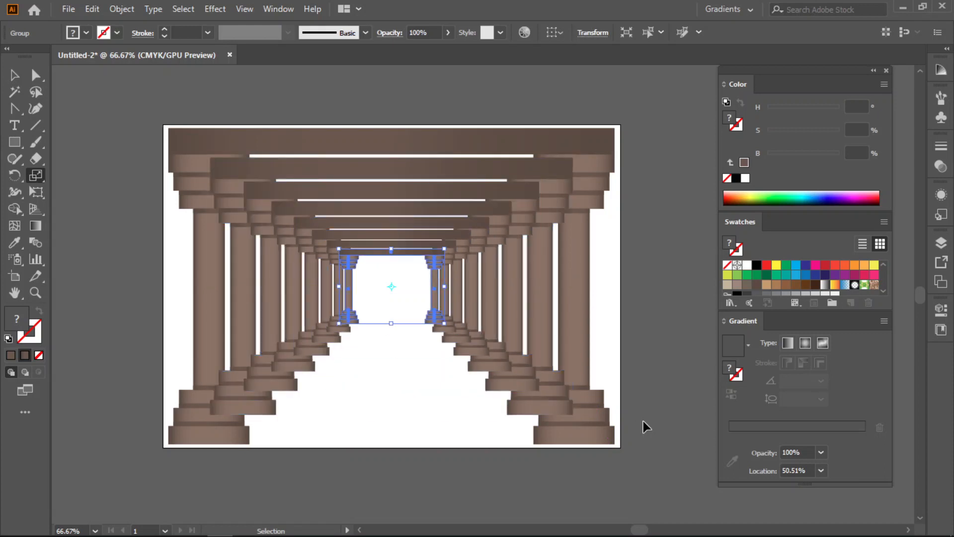
key("ctrl+d")
key("ctrl+d")
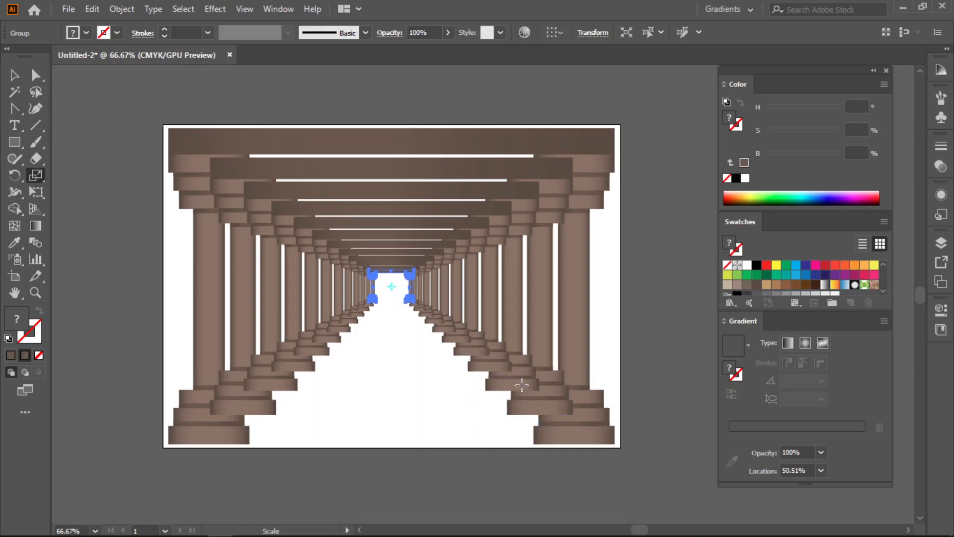
scroll(521, 384, "up", 1)
scroll(576, 423, "down", 1)
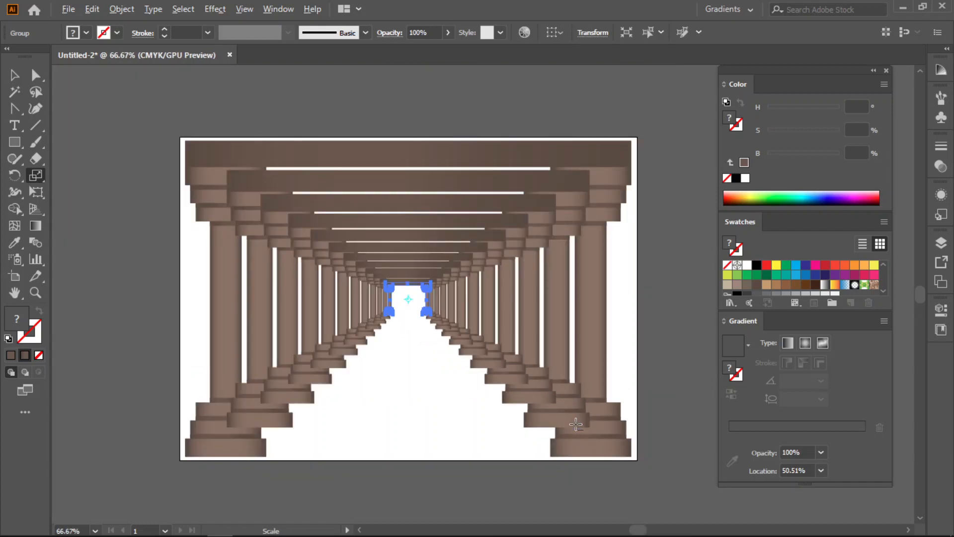
- Undo the repeated copies back to the original frame and its first scaled copy
key("ctrl+z")
key("ctrl+z")
key("ctrl+z")
key("ctrl+z")
key("ctrl+z")
key("ctrl+z")
key("ctrl+z")
key("ctrl+z")
key("ctrl+z")
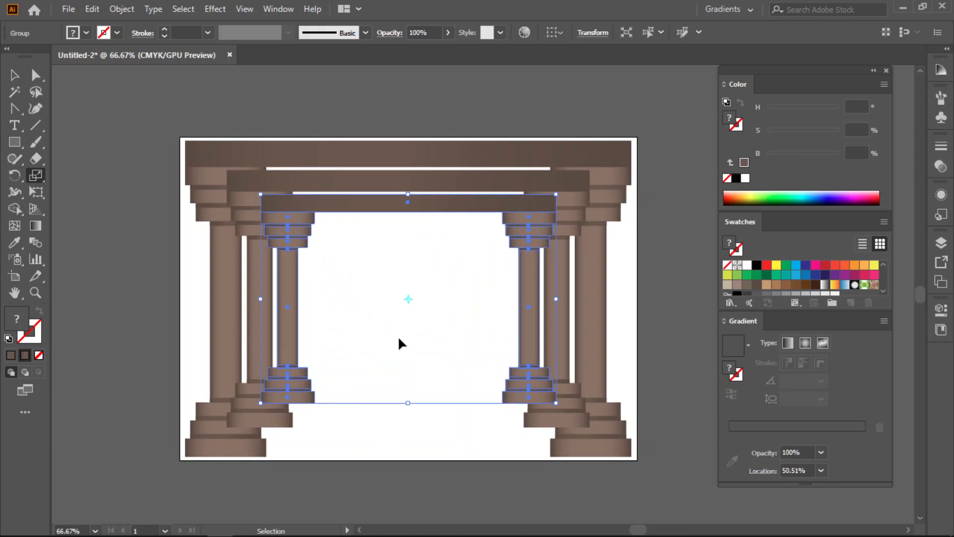
key("ctrl+z")
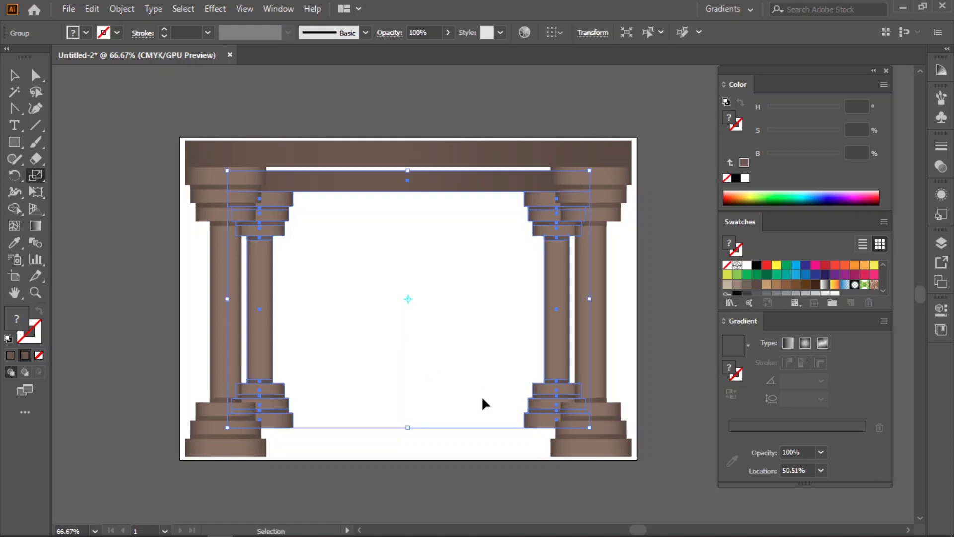
- Repeat the scaled copy towards the artboard's centre, sending each new frame behind the larger ones, until a small central opening remains
key("ctrl+d")
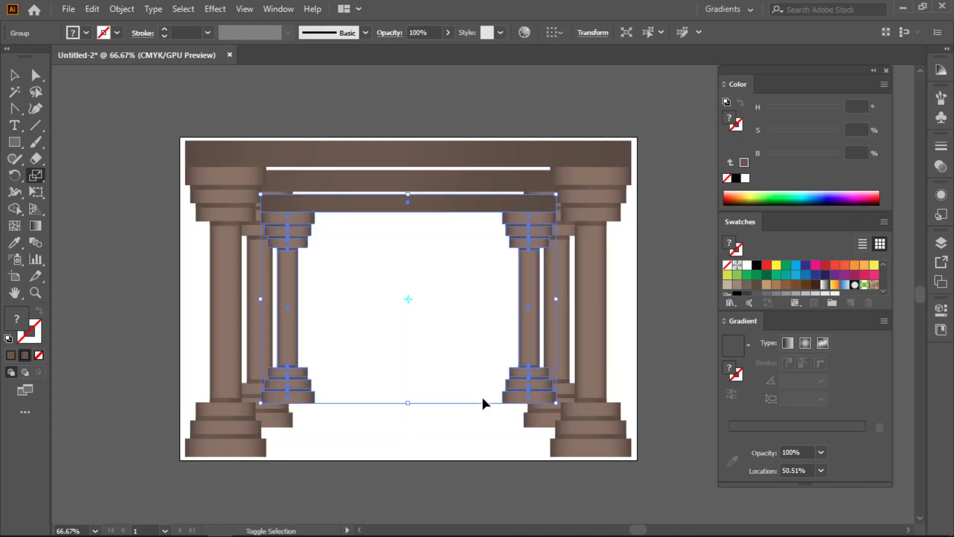
key("ctrl+d")
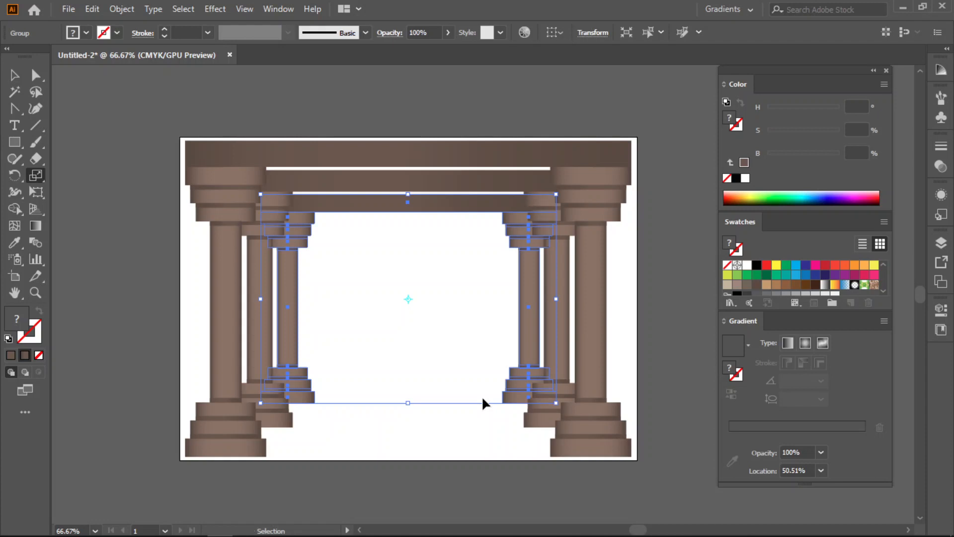
key("ctrl+d")
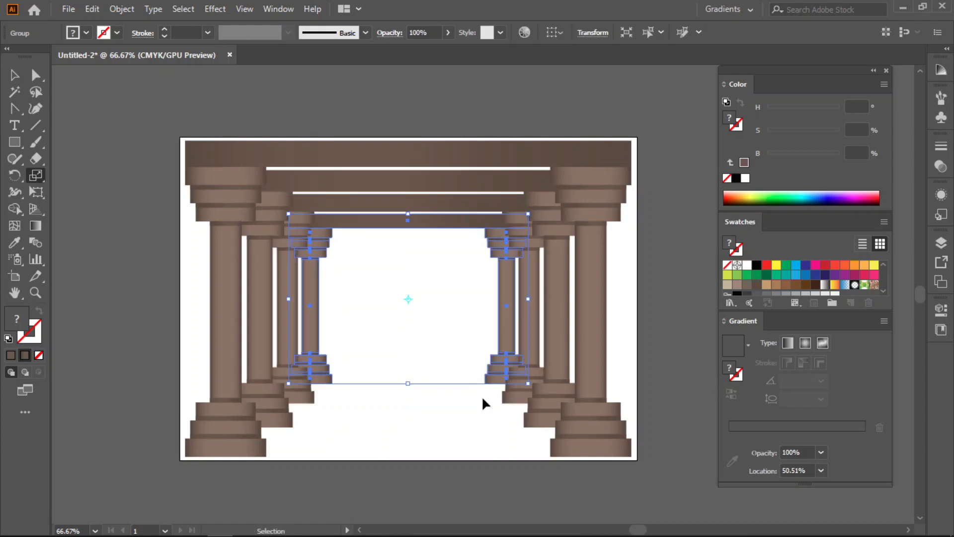
key("ctrl+d")
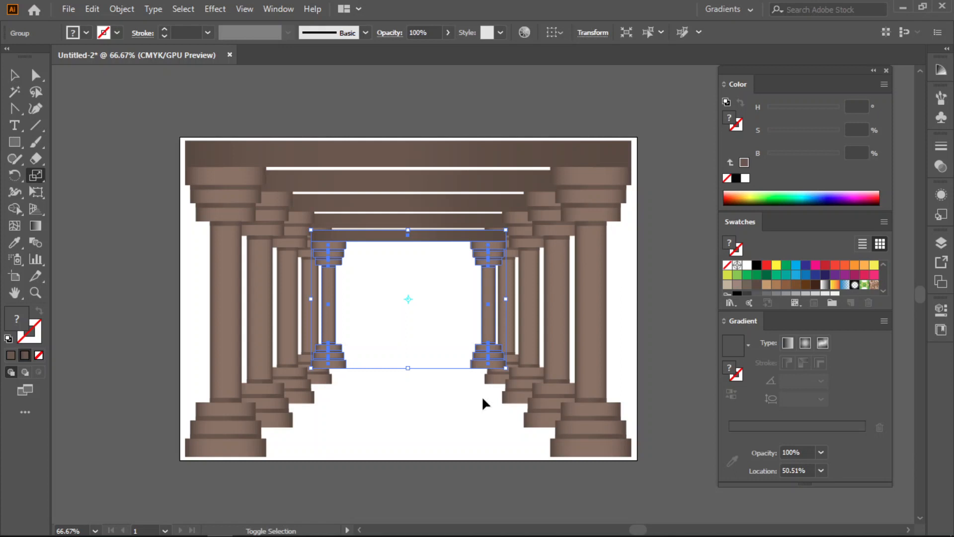
key("ctrl+d")
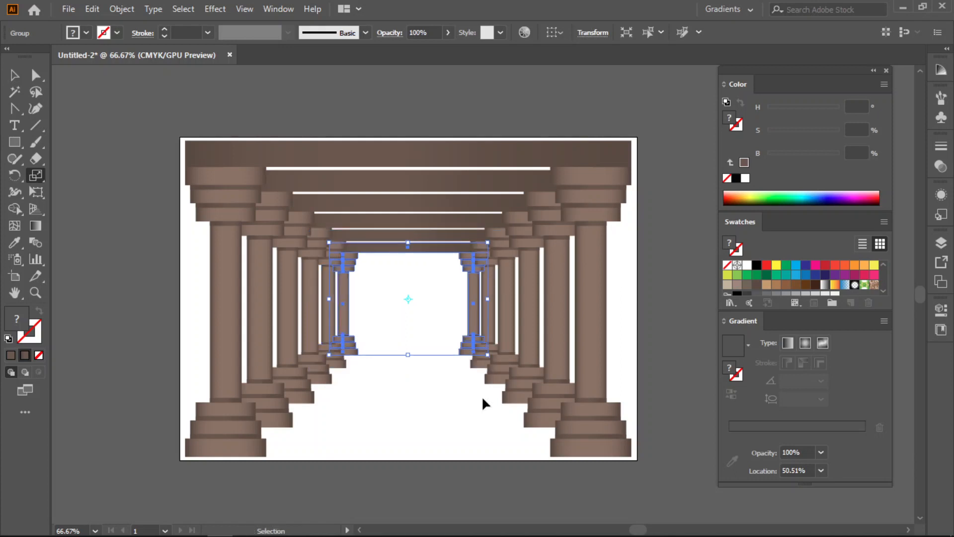
key("ctrl+d")
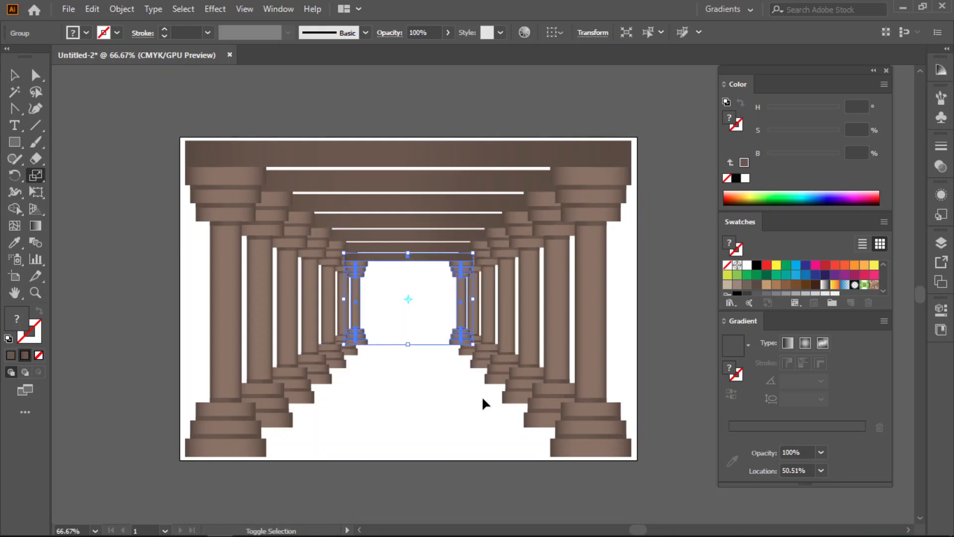
key("ctrl+d")
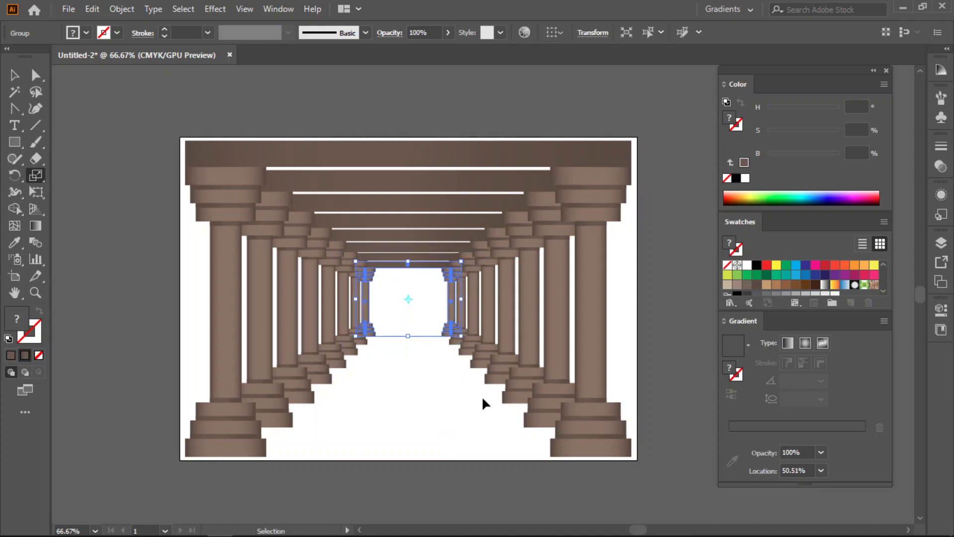
key("ctrl+d")
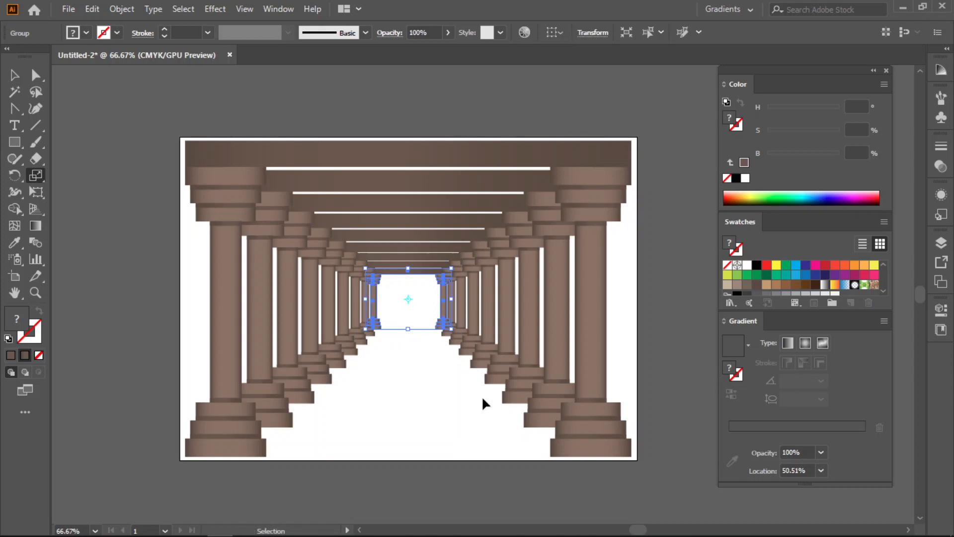
key("ctrl+d")
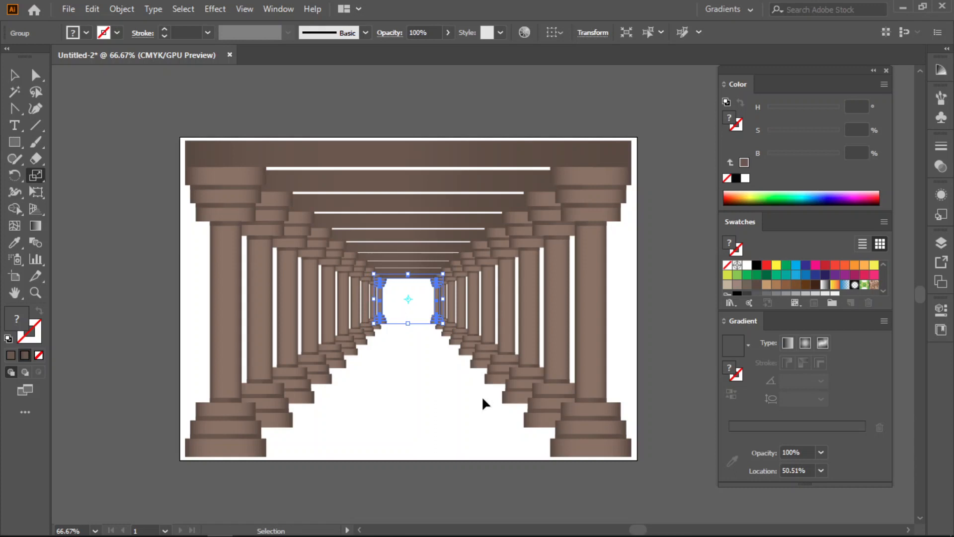
key("ctrl+d")
key("ctrl+d")
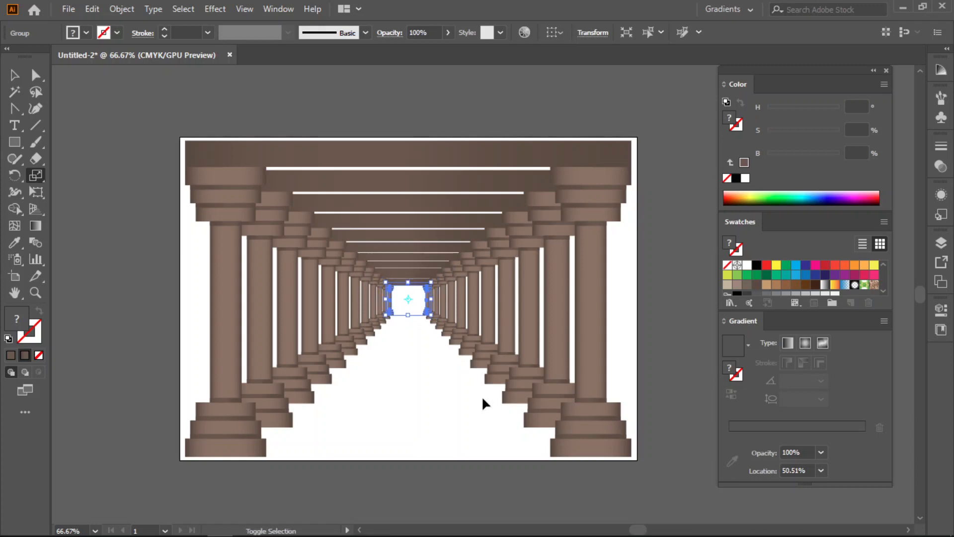
- Repeat the scaled copy twice more towards the artboard's centre and inspect the finished colonnade up close
key("ctrl+d")
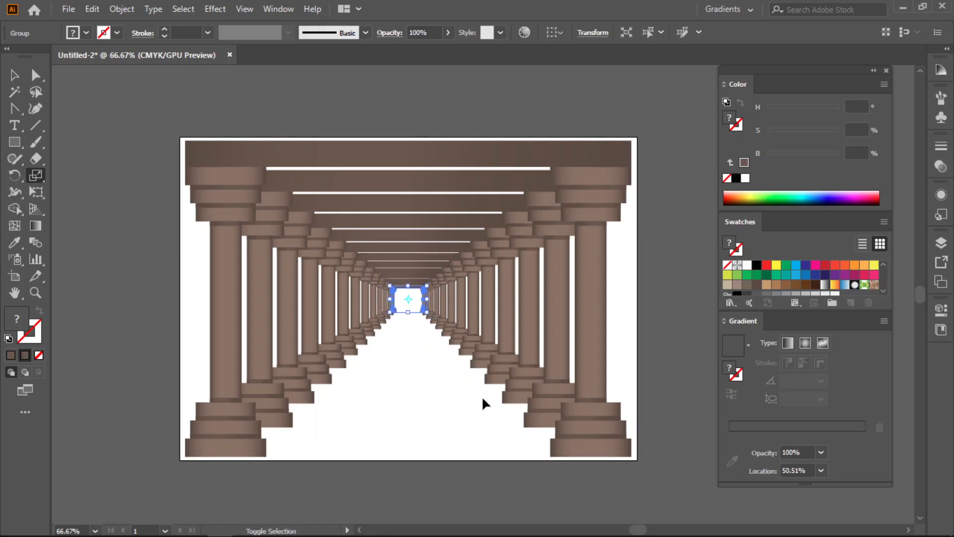
key("ctrl+d")
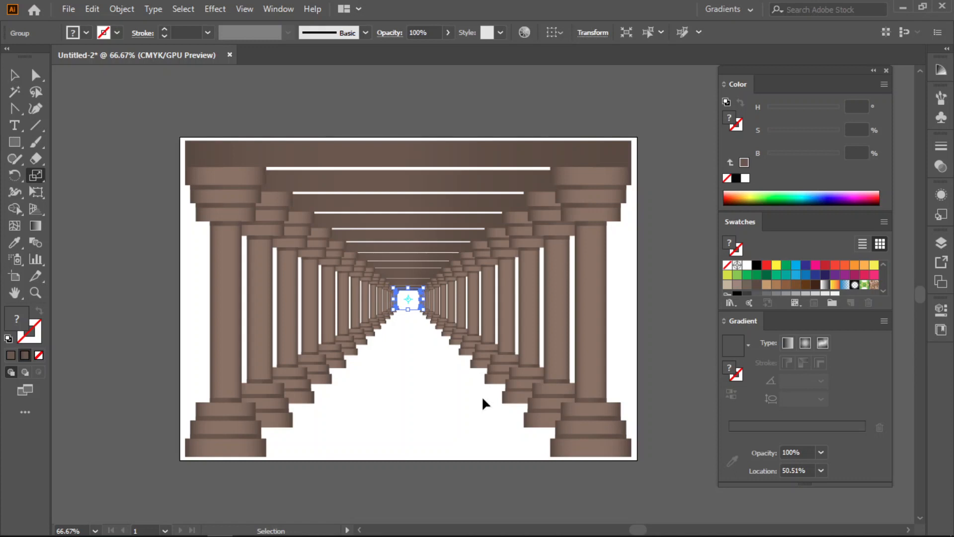
key("ctrl+d")
left_click(14, 74)
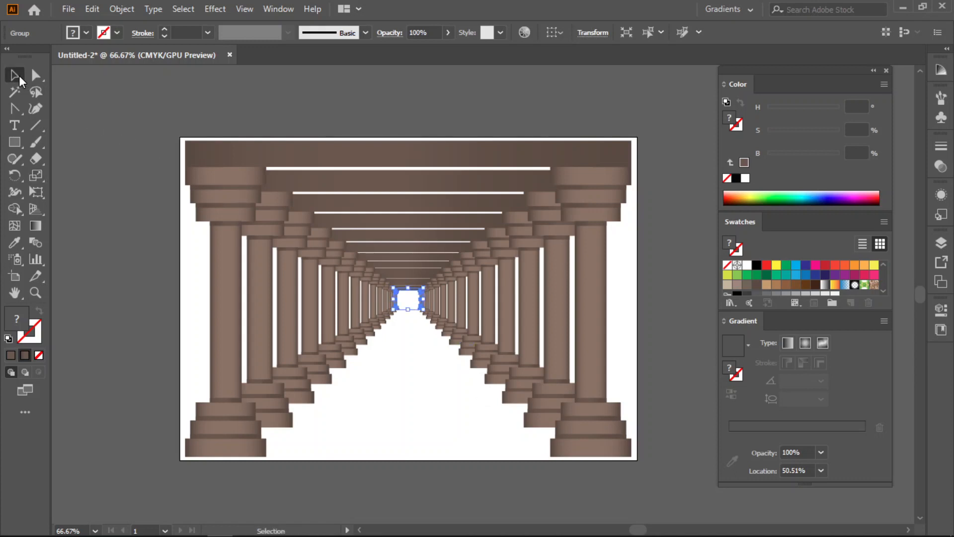
left_click(389, 383)
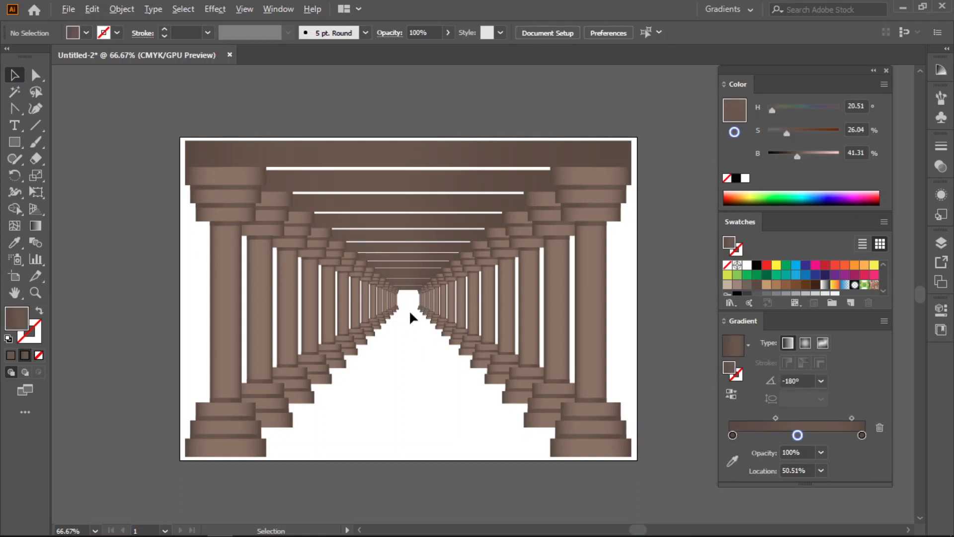
scroll(410, 315, "up", 2)
scroll(410, 313, "up", 3)
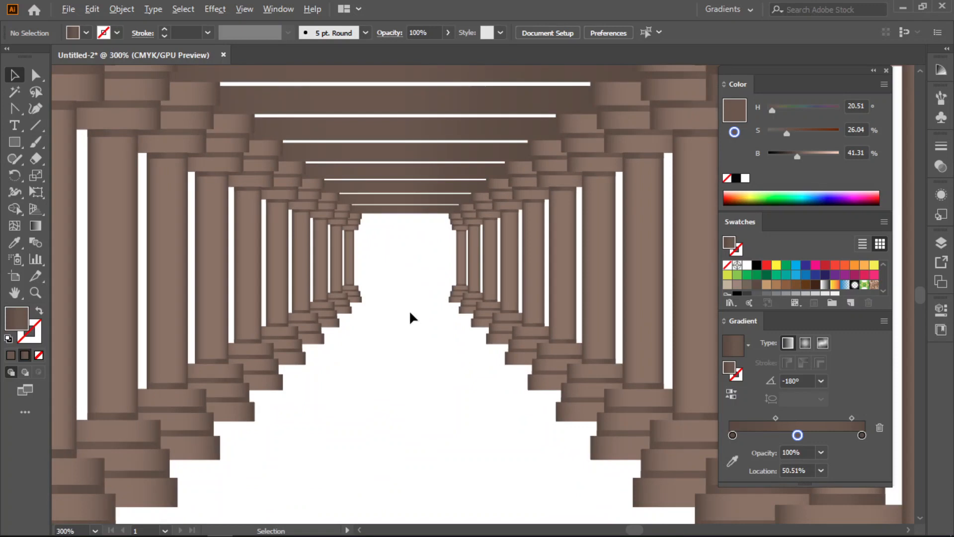
scroll(418, 249, "down", 5)
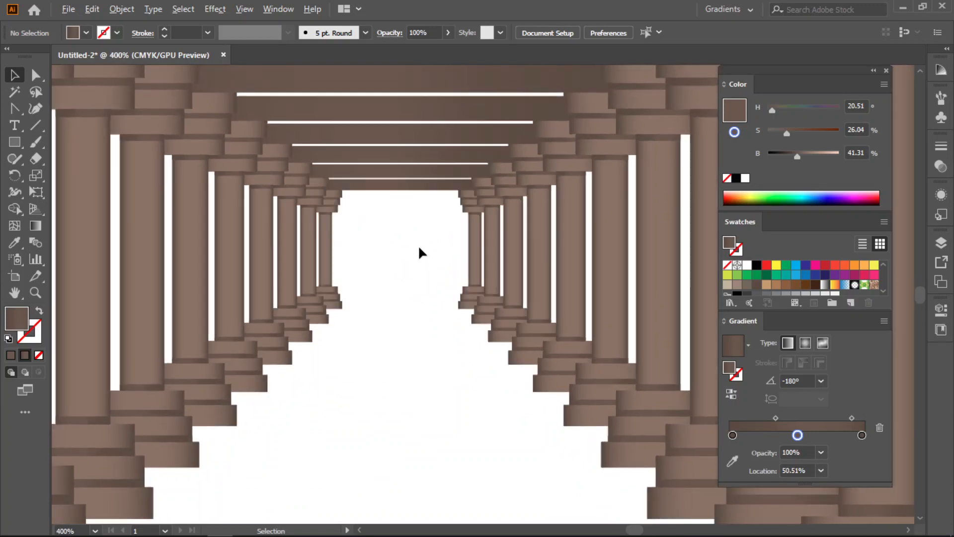
scroll(418, 244, "down", 1)
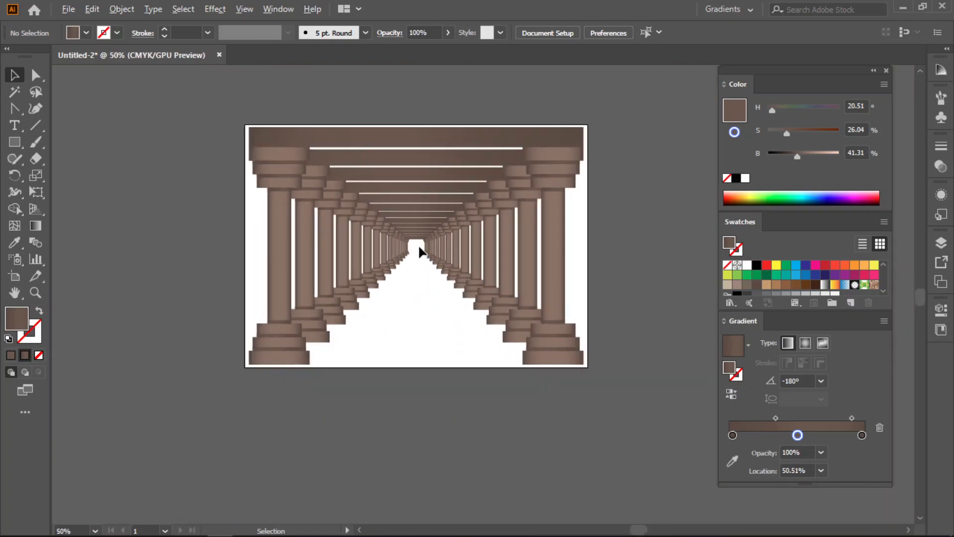
- Select all the colonnade frames, hide their selection edges, and clear the selection
right_click(154, 56)
left_click(397, 294)
mouse_move(591, 118)
left_mouse_down()
mouse_move(351, 372)
mouse_move(246, 371)
left_mouse_up()
key("ctrl+h")
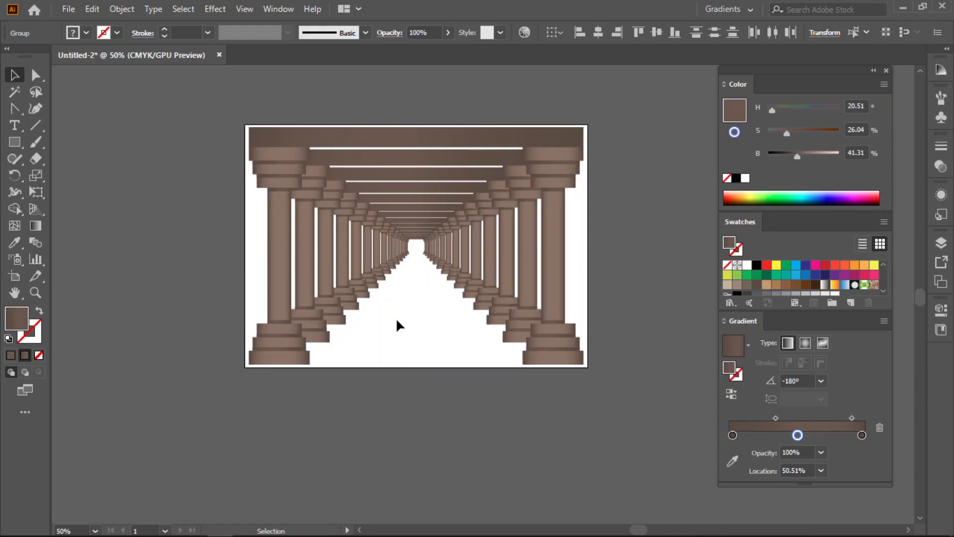
left_click(397, 321)
key("a")
- Undo all the scaled copies of the colonnade until only the original brown frame remains selected
key("ctrl+z")
key("ctrl+z")
key("ctrl+z")
key("ctrl+z")
key("ctrl+z")
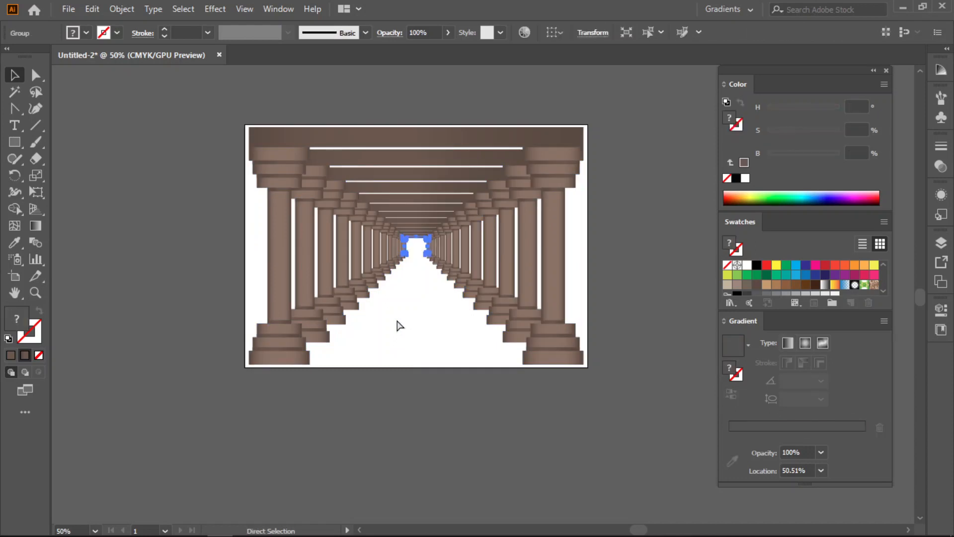
key("ctrl+z")
key("ctrl+z")
key("ctrl+z")
key("ctrl+z")
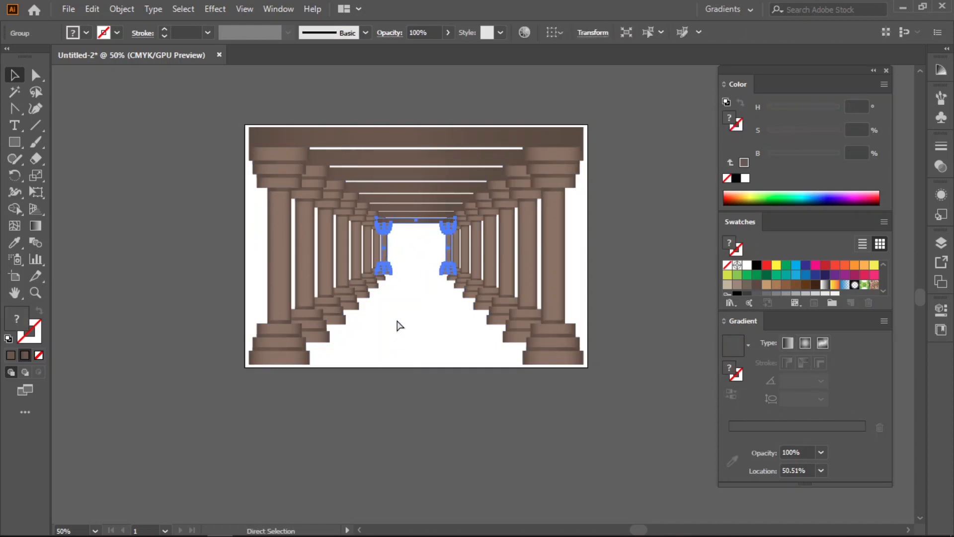
key("ctrl+z")
key("ctrl+z")
key("ctrl+z")
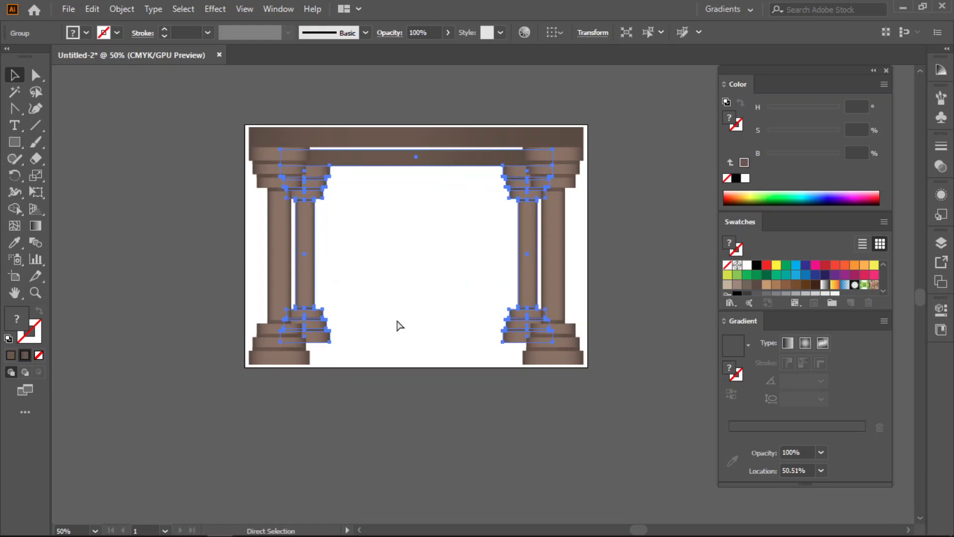
key("v")
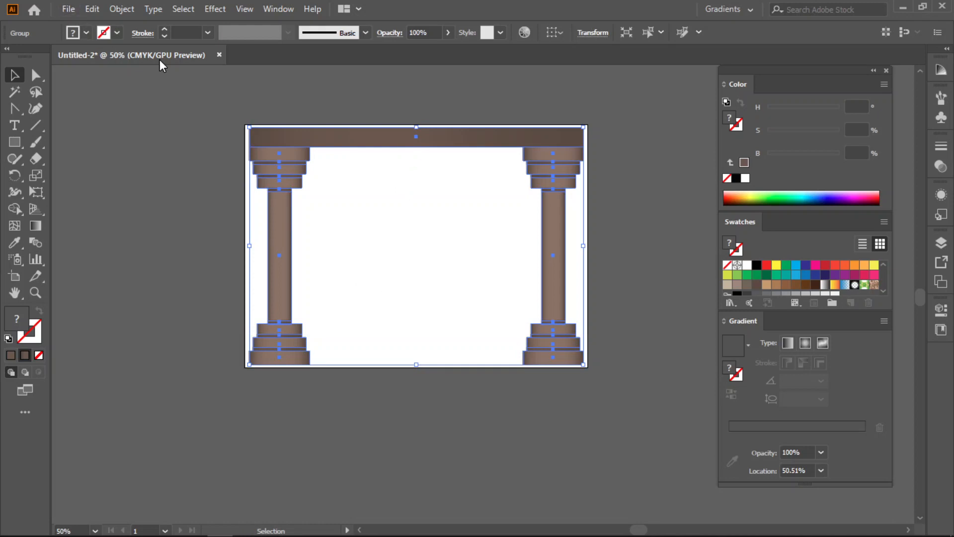
- Create a new A4 document in inches with one artboard and switch the artboard to landscape orientation
left_click(68, 9)
left_click(62, 25)
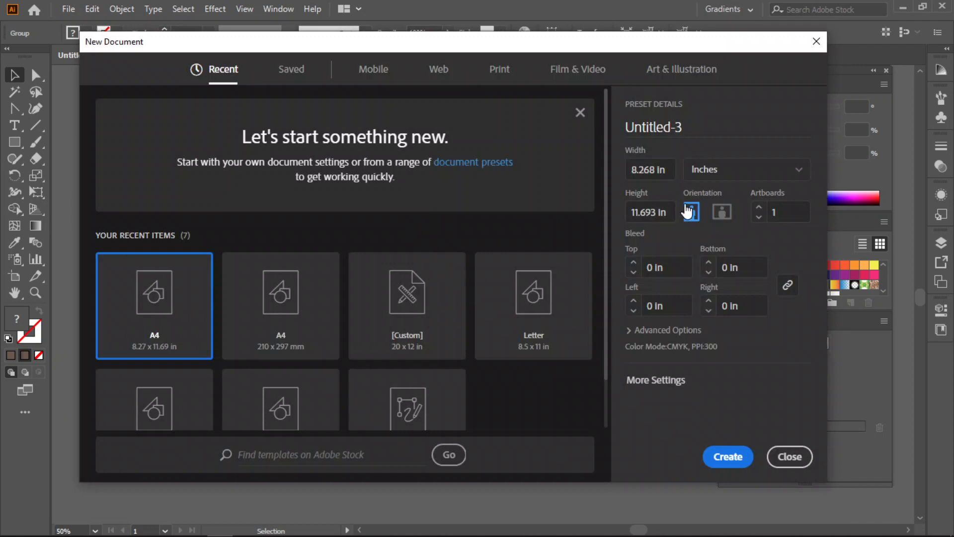
left_click(740, 456)
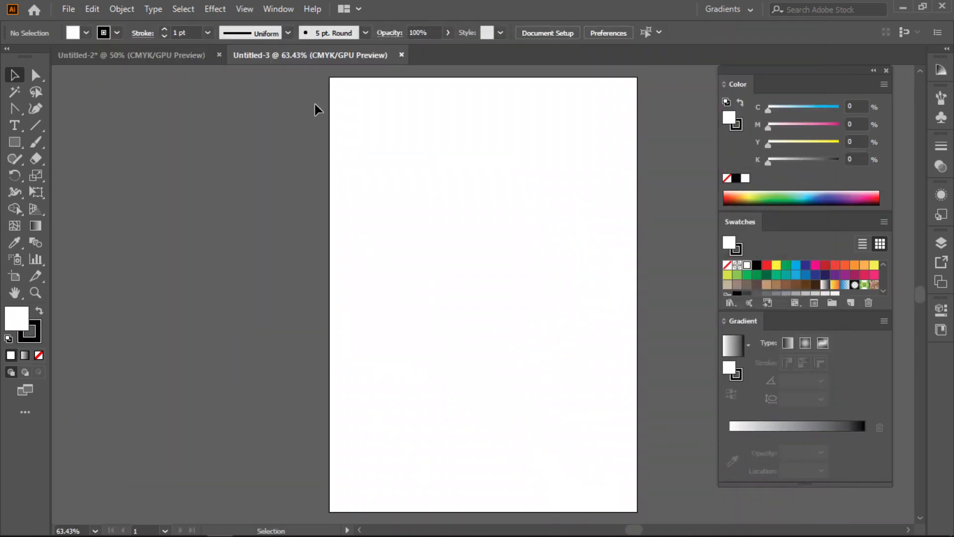
left_click(14, 276)
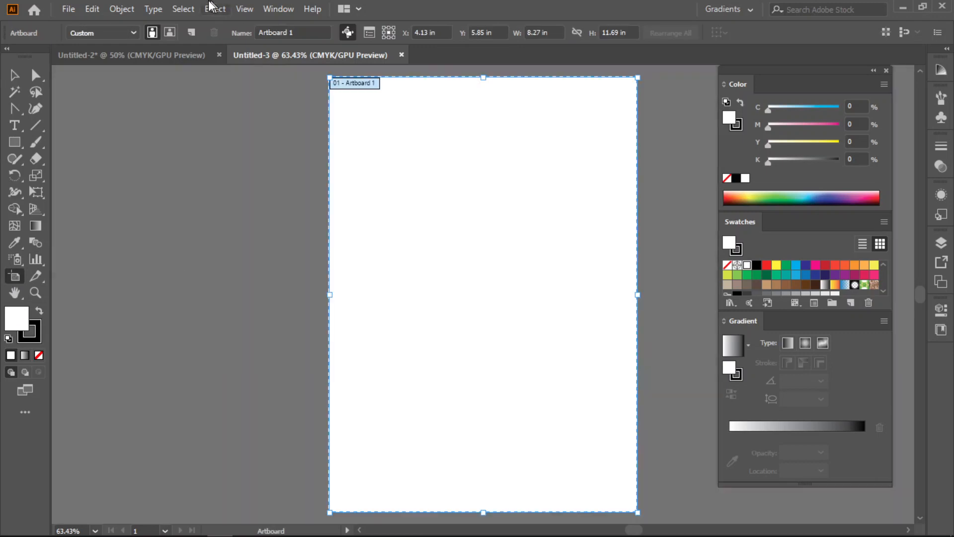
left_click(169, 32)
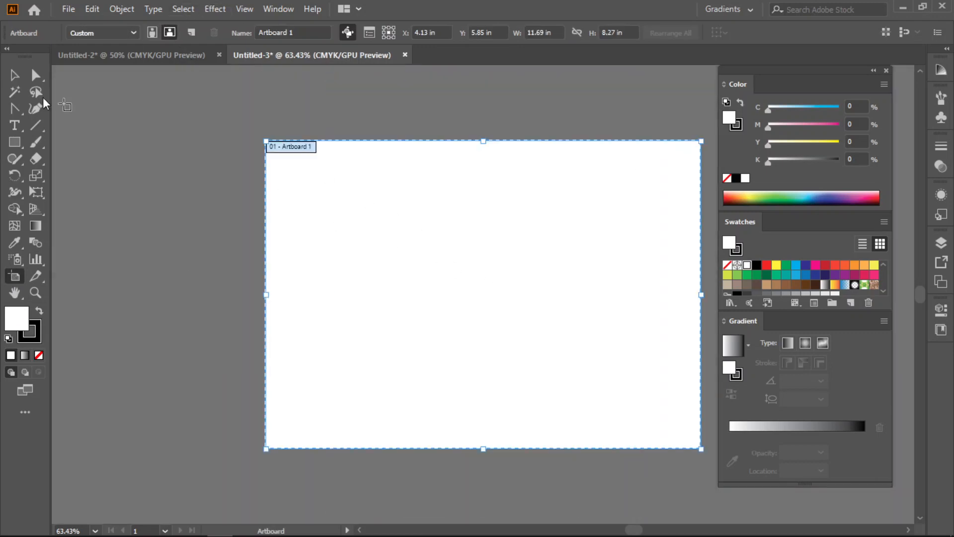
left_click(14, 74)
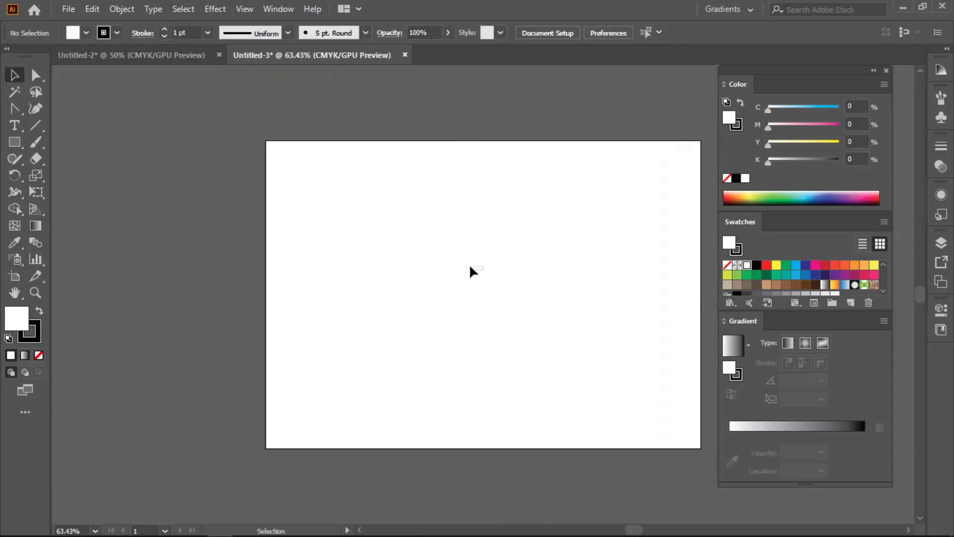
- Paste the brown column frame into the new document and centre it on the artboard
left_click_drag(503, 277, 438, 269)
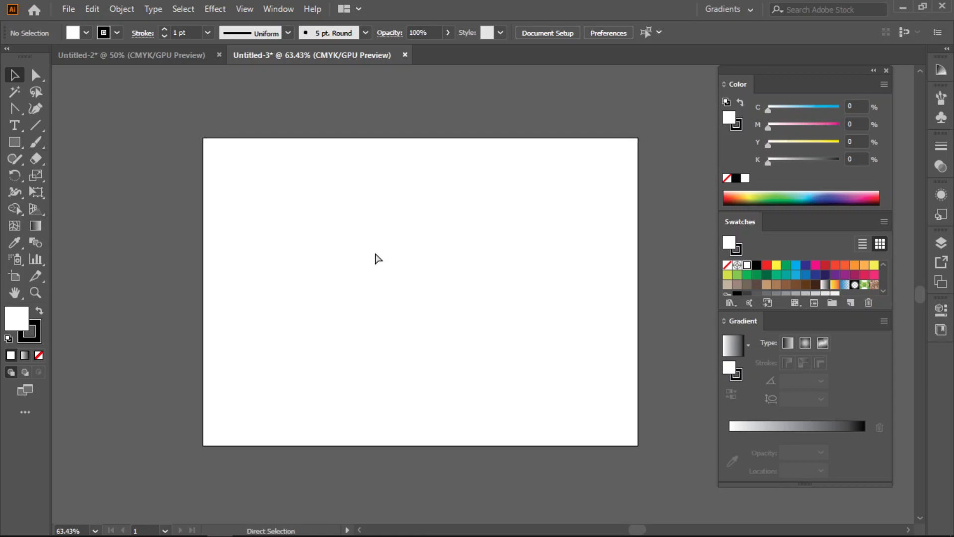
key("ctrl+v")
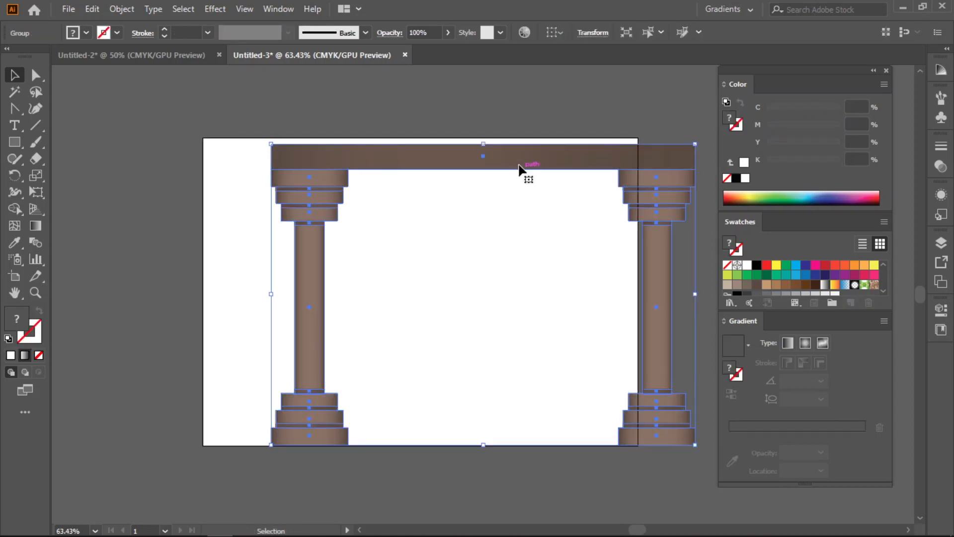
left_click_drag(492, 156, 450, 159)
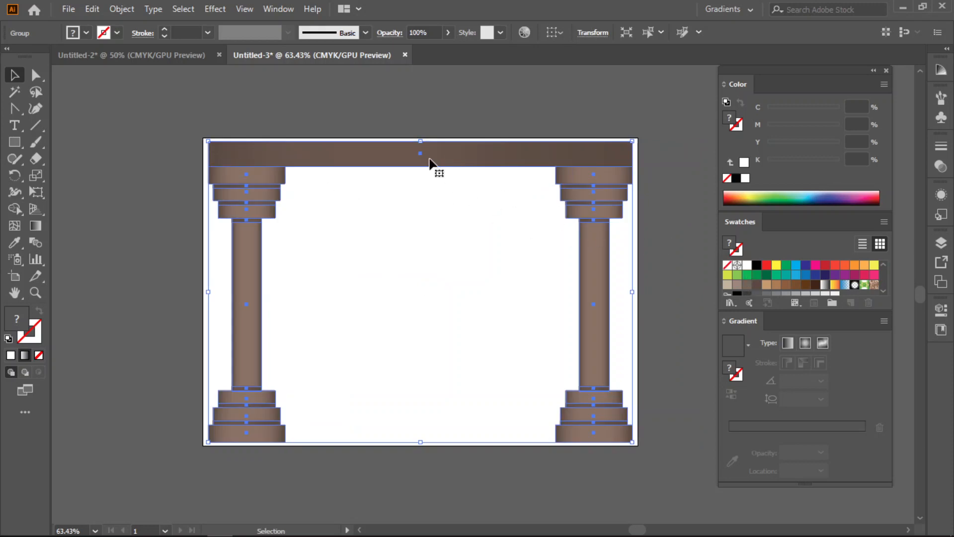
- Try solid black, 70% black and 80% black fills on the column frame
left_click(756, 265)
scroll(824, 279, "down", 2)
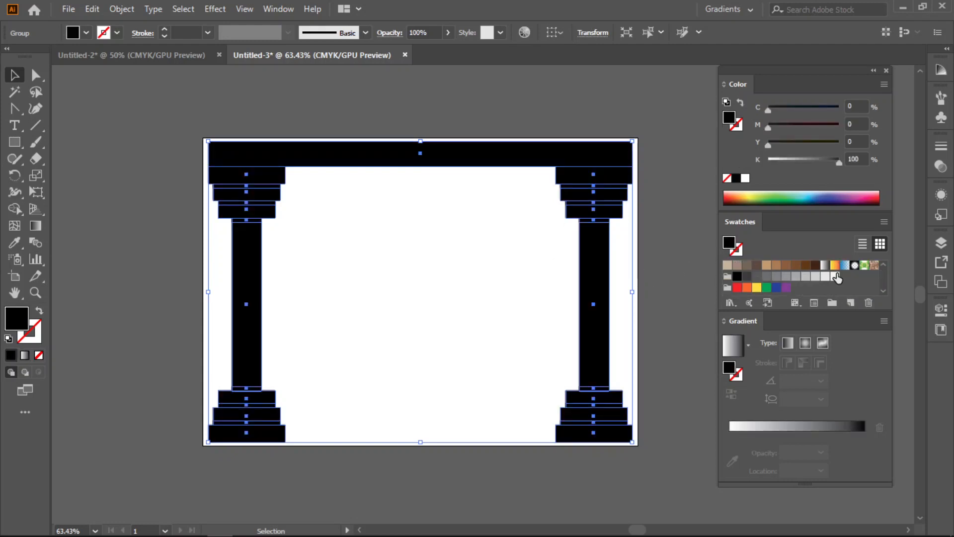
left_click(766, 278)
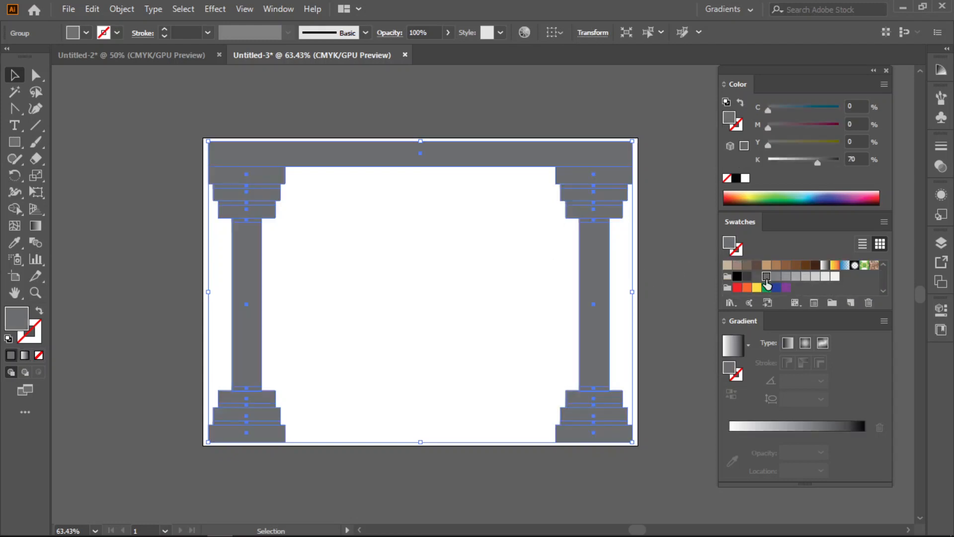
left_click(756, 277)
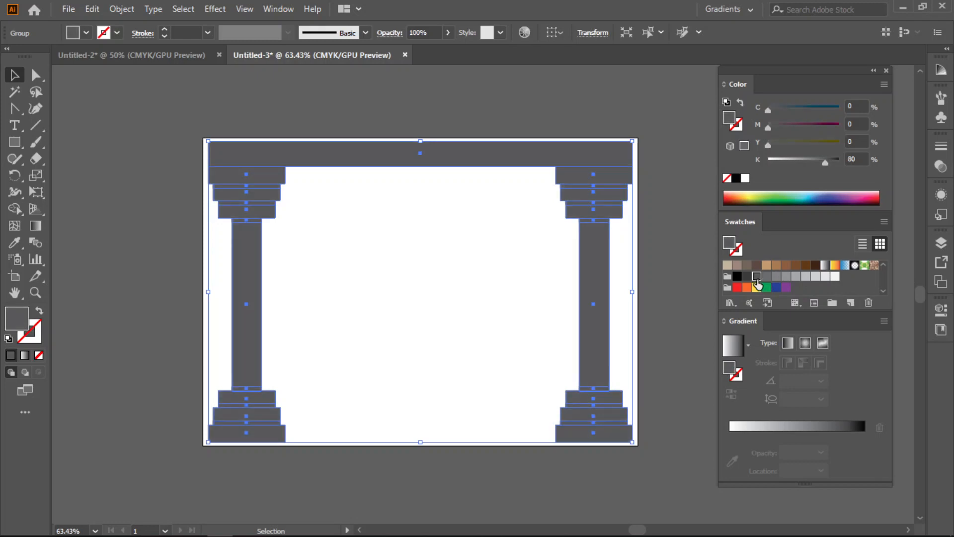
left_click(766, 276)
left_click(519, 268)
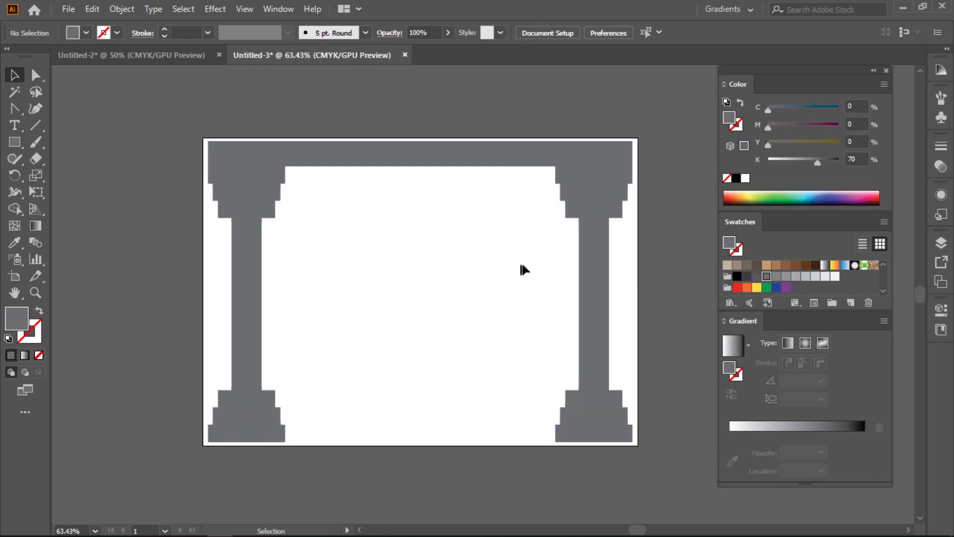
left_click(756, 277)
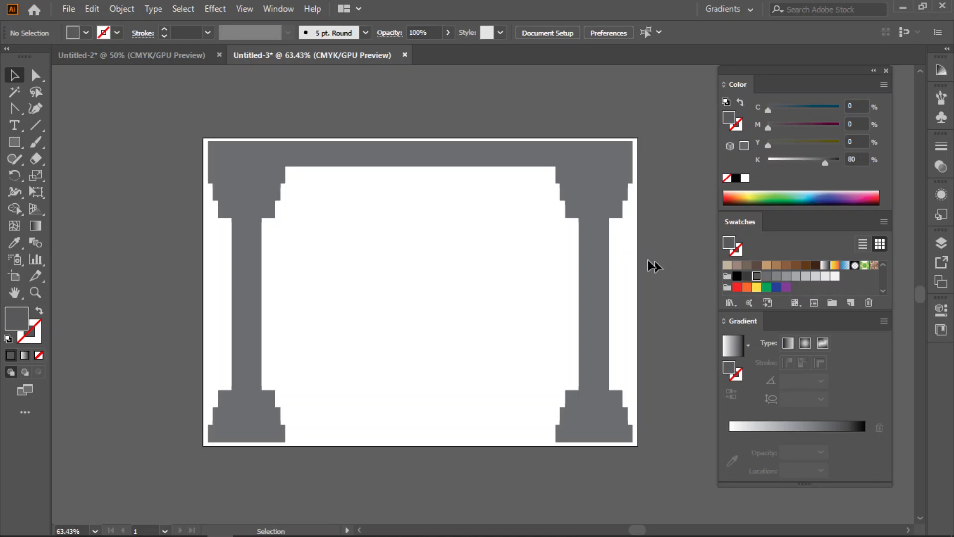
- Fill the whole column frame with solid dark grey at K 90
left_click(494, 164)
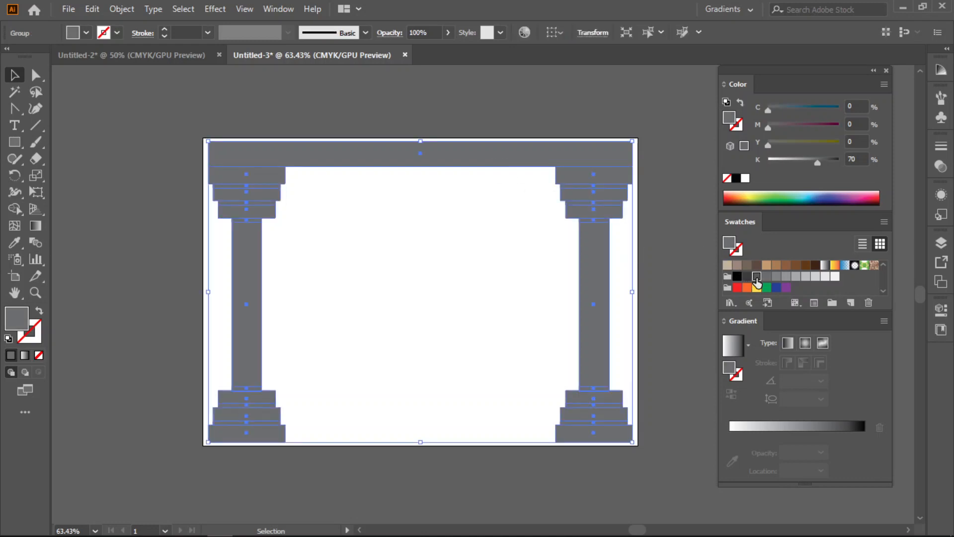
left_click(754, 278)
left_click(747, 277)
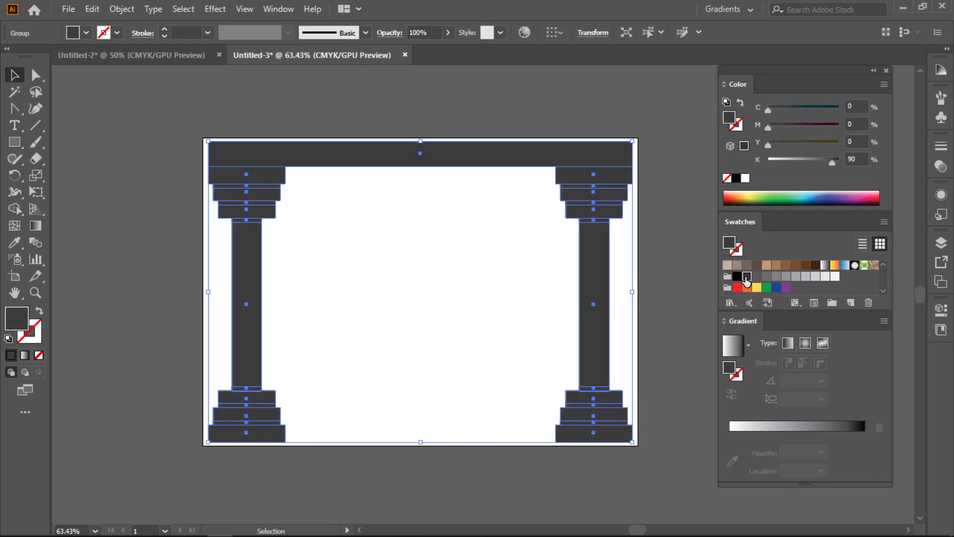
left_click(646, 248)
- Scale a smaller copy of the frame proportionally about a point just inside the left column's capital
left_click(249, 169)
left_click(36, 175)
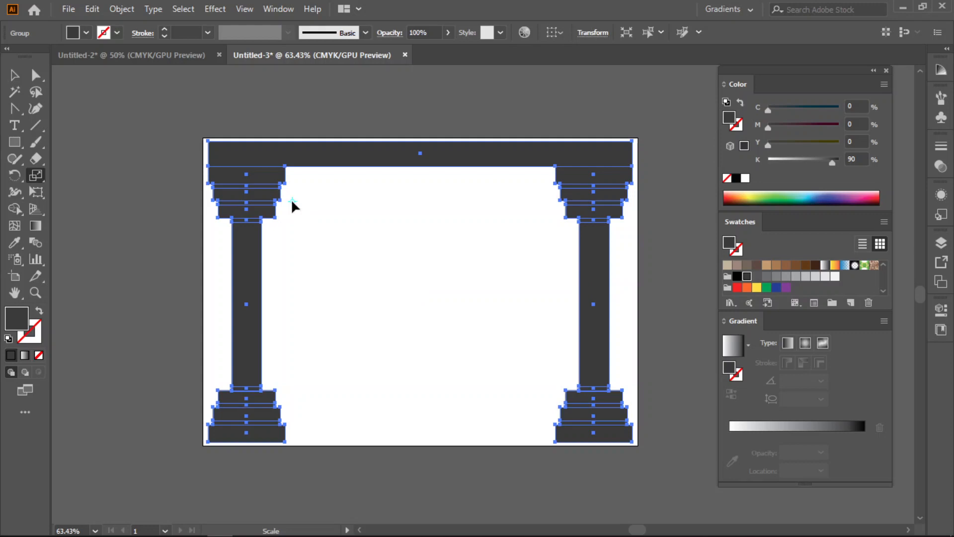
left_click_drag(632, 442, 572, 405)
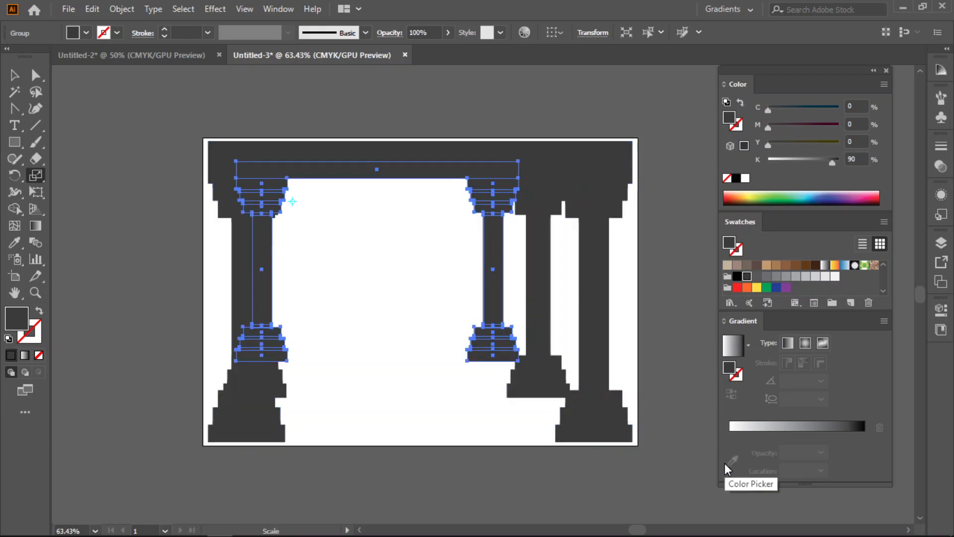
- Repeat the scaled copy until the frames shrink to a tiny opening beside the left capital
key("ctrl+d")
key("ctrl+d")
key("ctrl+d")
key("ctrl+d")
key("ctrl+d")
key("ctrl+d")
key("ctrl+d")
key("ctrl+d")
key("ctrl+d")
key("ctrl+d")
key("ctrl+d")
key("ctrl+d")
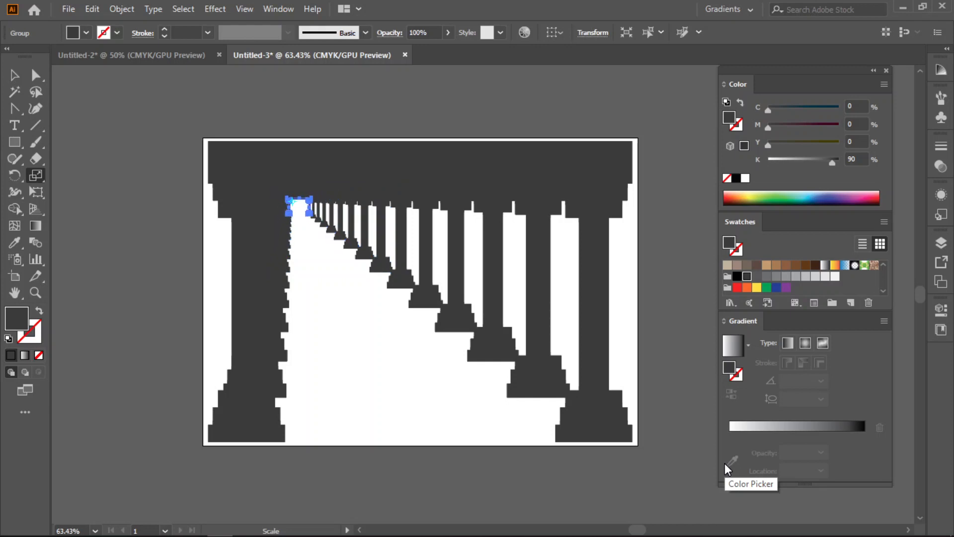
key("ctrl+d")
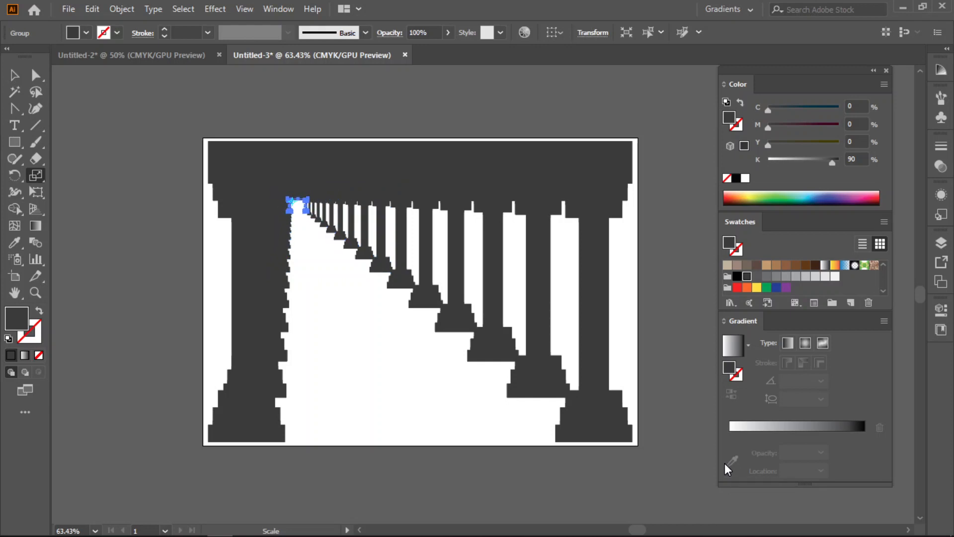
- Undo the repeated frames and the first scaled copy, leaving only the original grey frame
key("ctrl+z")
key("ctrl+z")
key("ctrl+z")
key("ctrl+z")
key("ctrl+z")
key("ctrl+z")
key("ctrl+z")
key("ctrl+z")
key("ctrl+z")
key("ctrl+z")
key("ctrl+z")
key("ctrl+z")
key("ctrl+z")
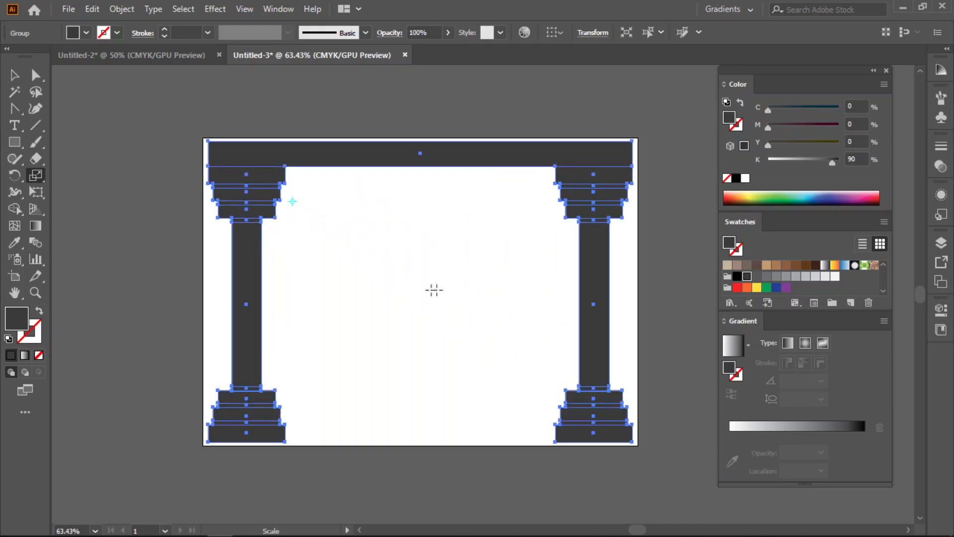
- Scale a smaller copy of the grey frame proportionally about a point near the artboard's bottom centre, keeping the original
key("v")
left_click(390, 116)
left_click(390, 162)
left_click(36, 174)
left_click(415, 428)
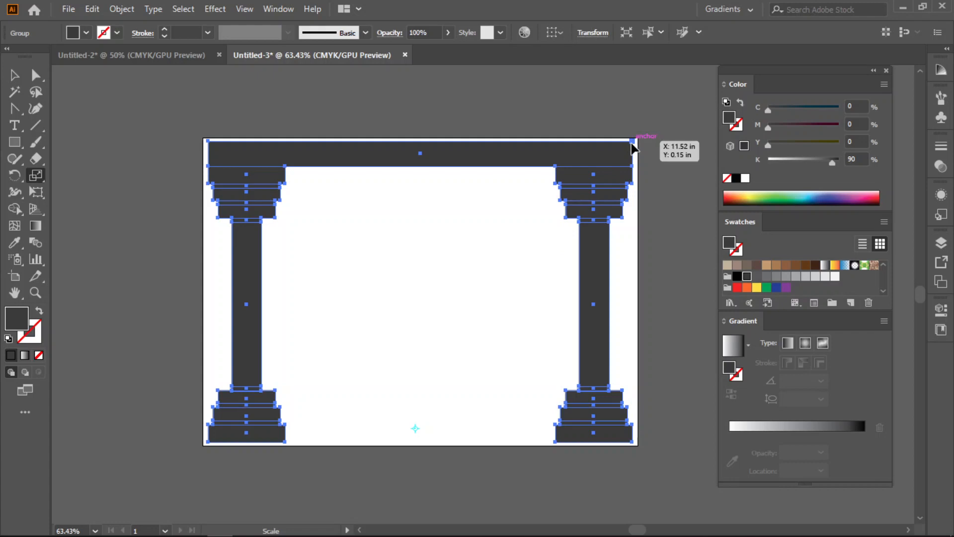
left_click_drag(632, 142, 606, 189)
key("v")
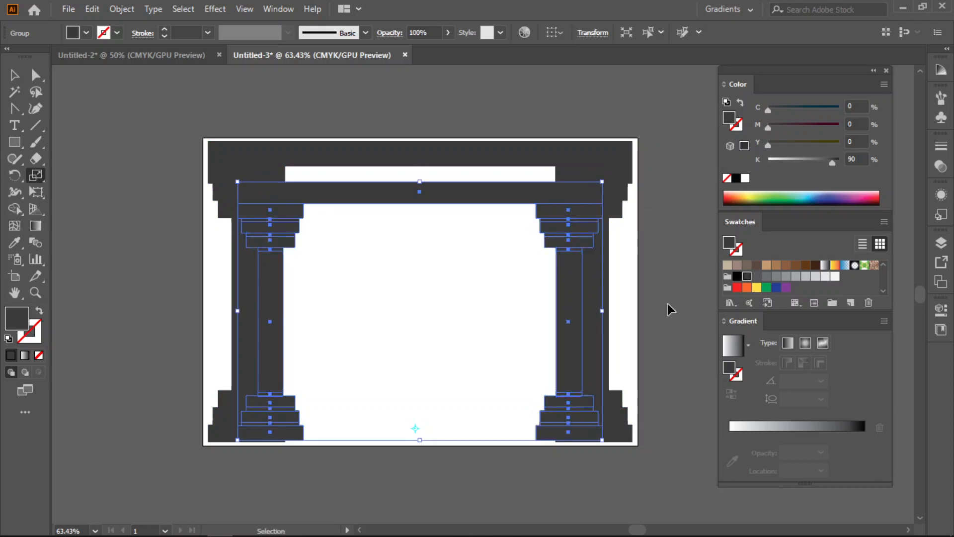
- Repeat the scaled copy many times so the frames recede towards the bottom centre of the artboard
key("ctrl+d")
key("ctrl+d")
key("ctrl+d")
key("ctrl+d")
key("ctrl+d")
key("ctrl+d")
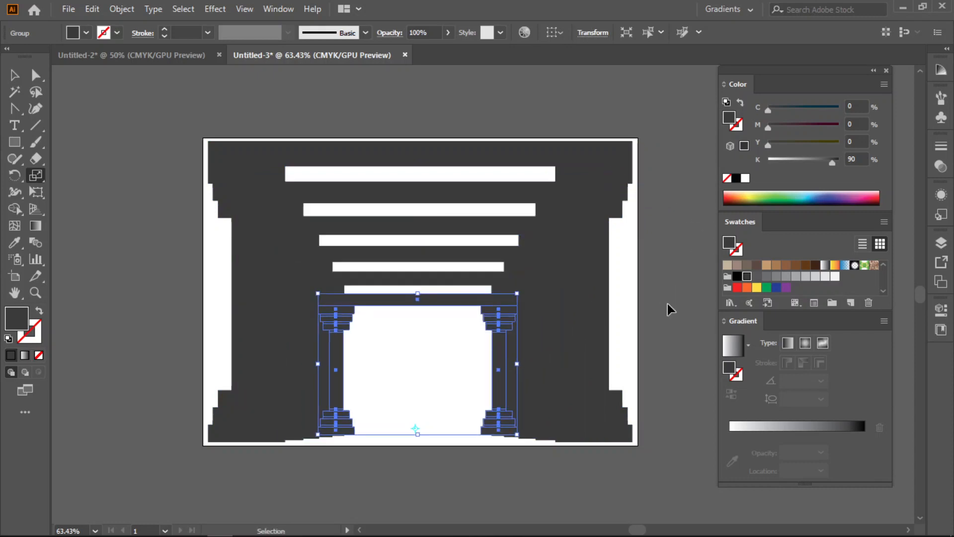
key("ctrl+d")
key("ctrl+d")
key("ctrl+d")
key("s")
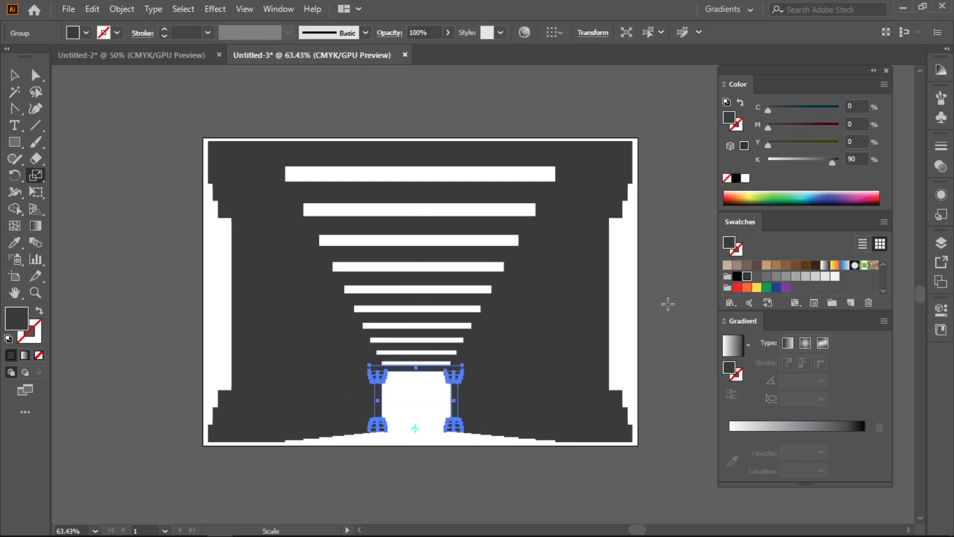
- Undo the repeated frames and the first scaled copy, leaving only the original grey frame on the artboard
key("ctrl+z")
key("ctrl+z")
key("ctrl+z")
key("ctrl+z")
key("ctrl+z")
key("ctrl+z")
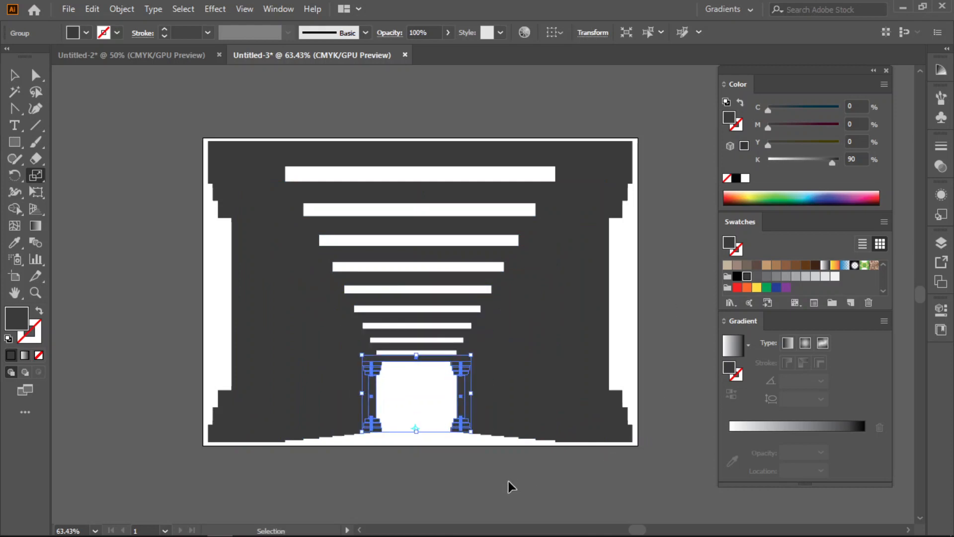
key("ctrl+z")
key("ctrl+z")
key("ctrl+z")
key("ctrl+z")
key("ctrl+z")
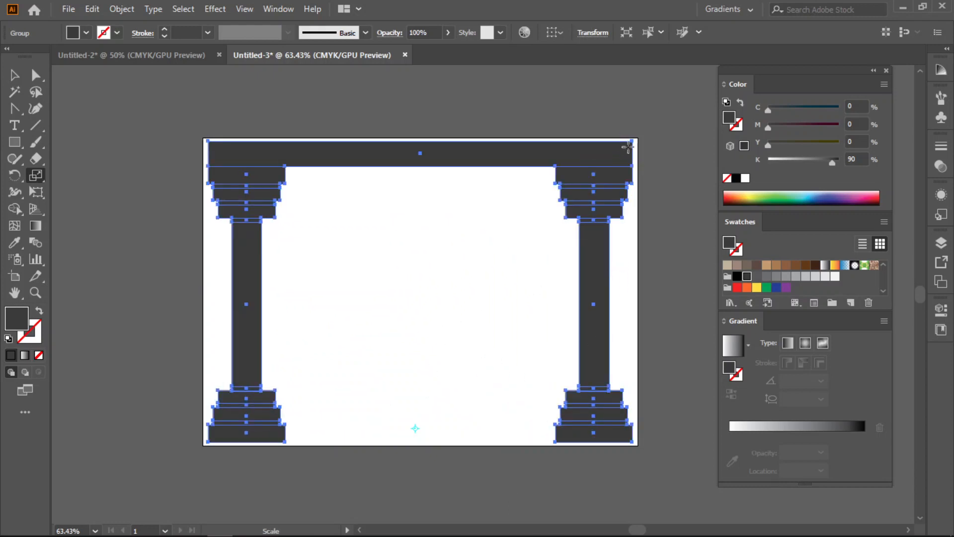
- Scale a copy of the grey frame to about 70% about the bottom-centre reference point, keeping the original
left_click_drag(624, 155, 568, 227)
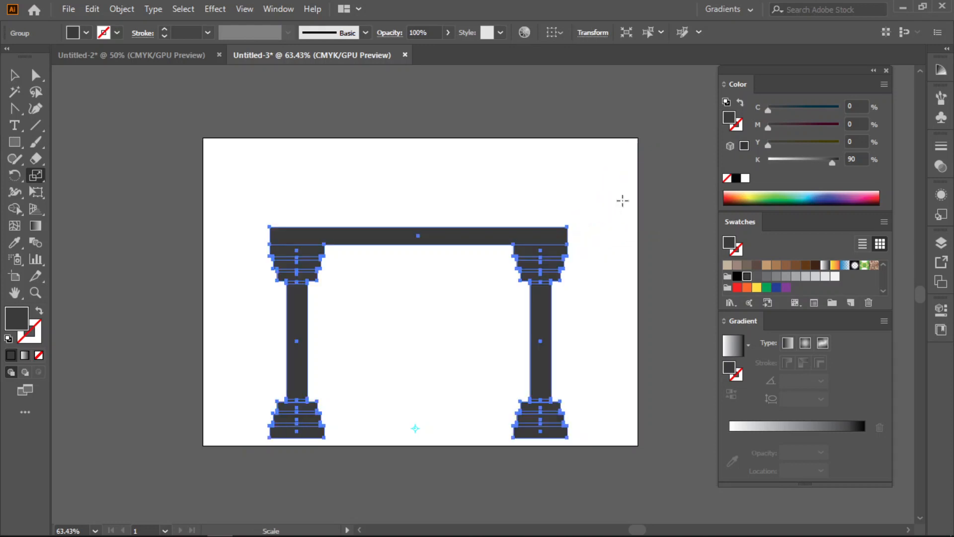
key("ctrl+z")
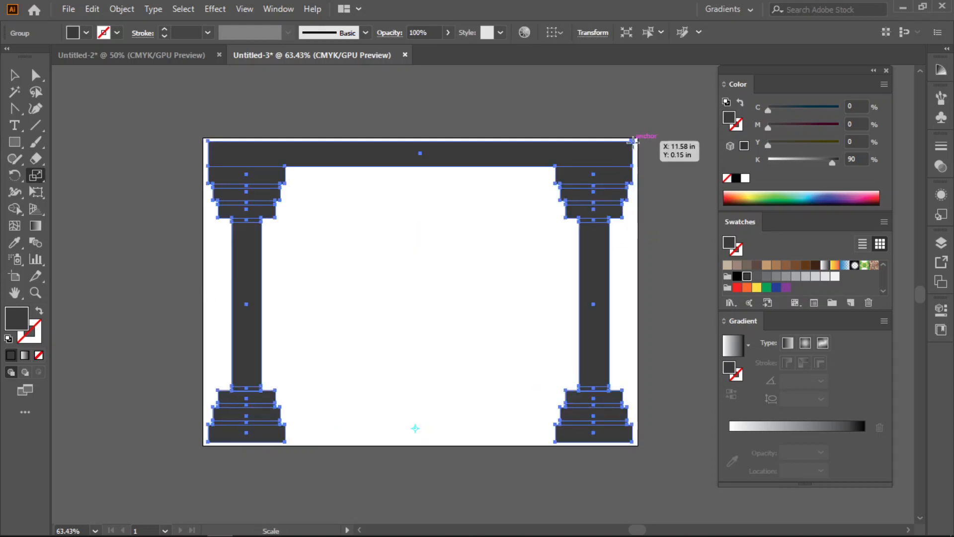
left_click_drag(630, 141, 570, 225)
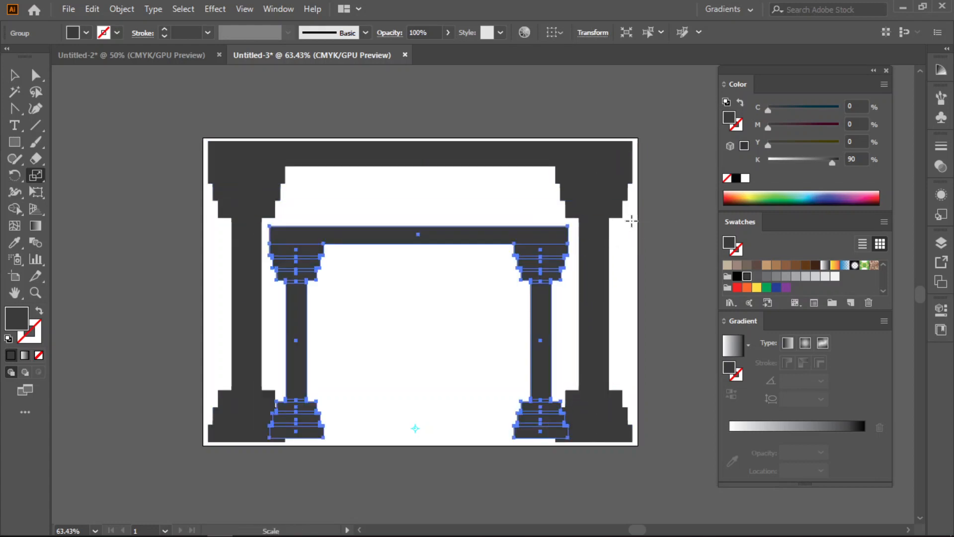
- Repeat the more strongly reduced copy until widely spaced frames shrink to a tiny opening at the bottom centre
key("ctrl+d")
key("ctrl+d")
key("ctrl+d")
key("ctrl+d")
key("ctrl+d")
key("ctrl+d")
key("ctrl+d")
key("ctrl+d")
key("ctrl+d")
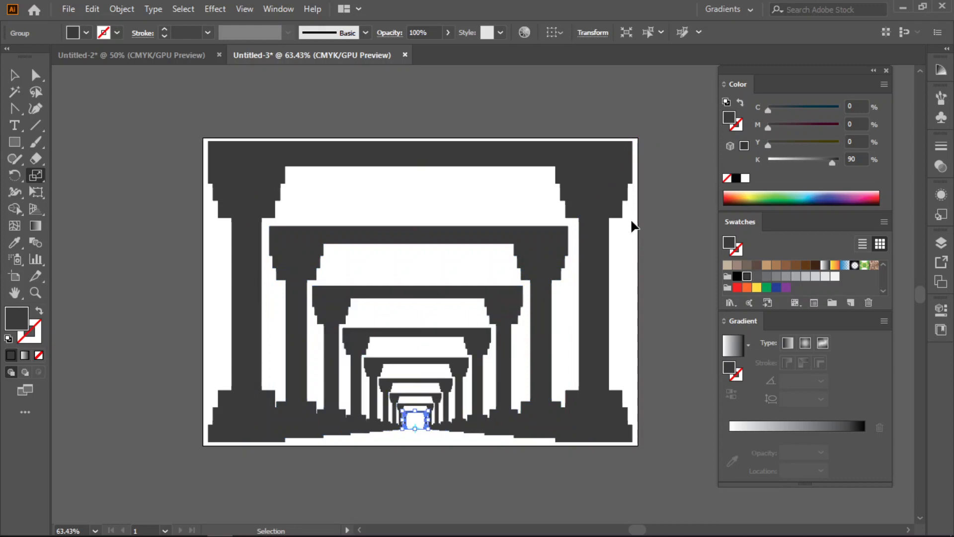
key("ctrl+d")
key("ctrl+d")
key("ctrl+d")
key("ctrl+d")
key("v")
- Undo the widely spaced frame copies, returning to the single grey frame
key("ctrl+z")
key("ctrl+z")
key("ctrl+z")
key("ctrl+z")
key("ctrl+z")
key("ctrl+z")
key("ctrl+z")
key("ctrl+z")
key("ctrl+z")
key("ctrl+z")
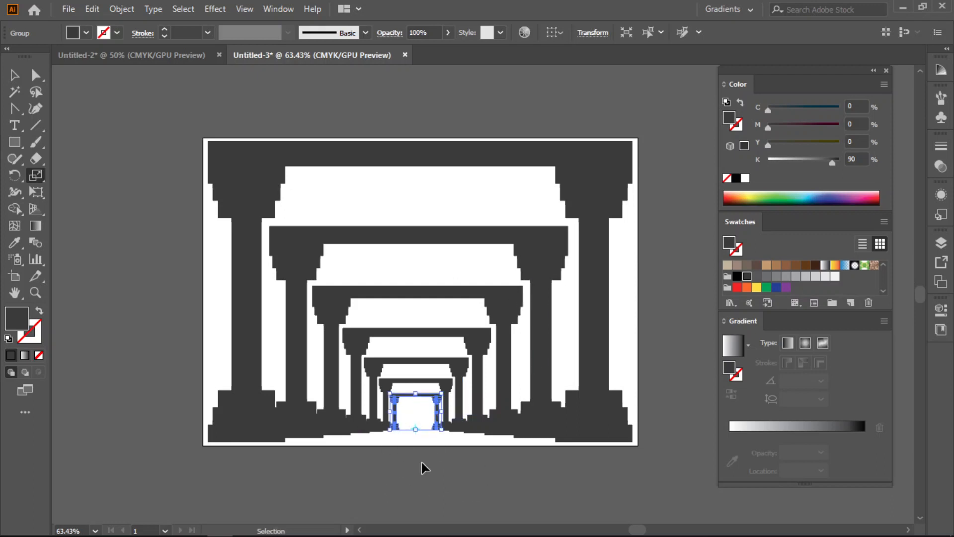
- Scale a smaller copy of the grey frame proportionally about a point just below the beam's centre, keeping the original
key("s")
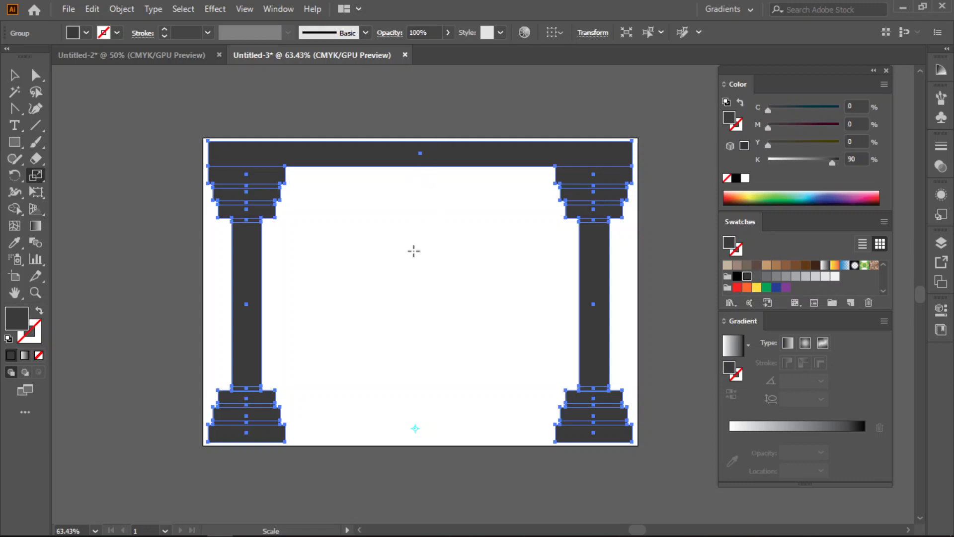
left_click(419, 182)
left_click_drag(627, 440, 574, 370)
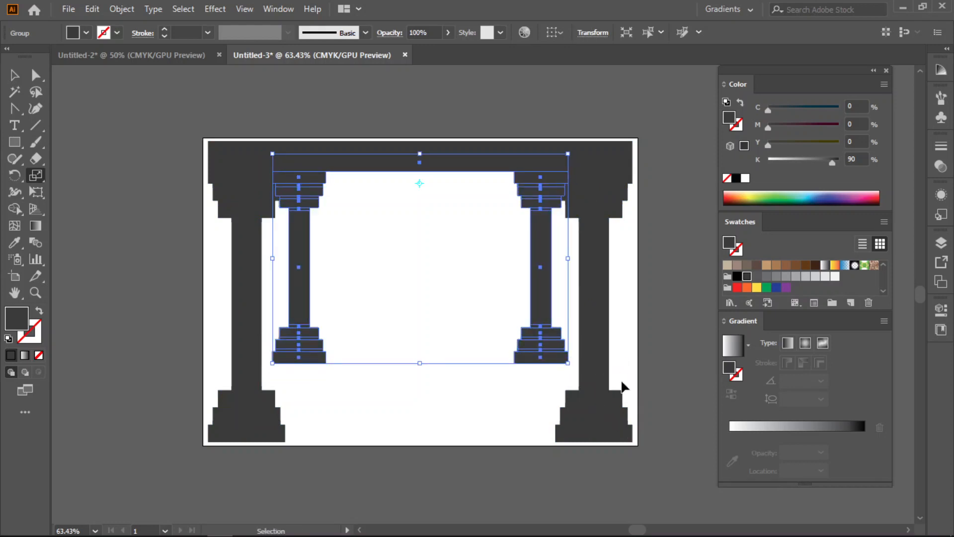
- Repeat the scaled copy until the frames recede to a tiny opening just under the beam
key("ctrl+d")
key("ctrl+d")
key("ctrl+d")
key("ctrl+d")
key("ctrl+d")
key("ctrl+d")
key("ctrl+d")
key("ctrl+d")
key("ctrl+d")
key("ctrl+d")
key("ctrl+d")
key("ctrl+d")
key("ctrl+d")
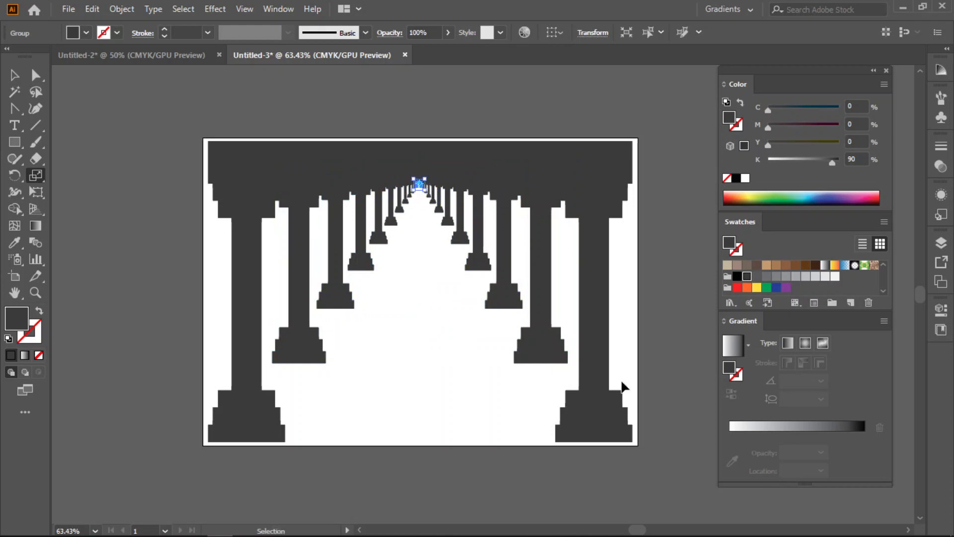
- Undo the frames receding towards the beam, including the first scaled copy, leaving only the original grey frame
key("ctrl+z")
key("ctrl+z")
key("ctrl+z")
key("ctrl+z")
key("ctrl+z")
key("ctrl+z")
key("ctrl+z")
key("ctrl+z")
key("ctrl+z")
key("ctrl+z")
key("ctrl+z")
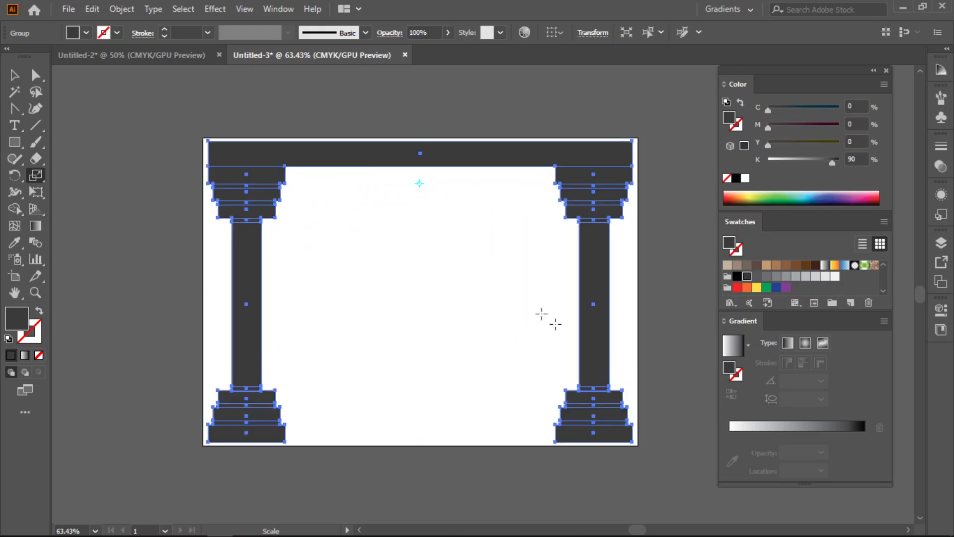
- In the Untitled-2 document, scale a smaller copy of the brown column frame proportionally about a point near the artboard's centre, keeping the original
left_click(163, 59)
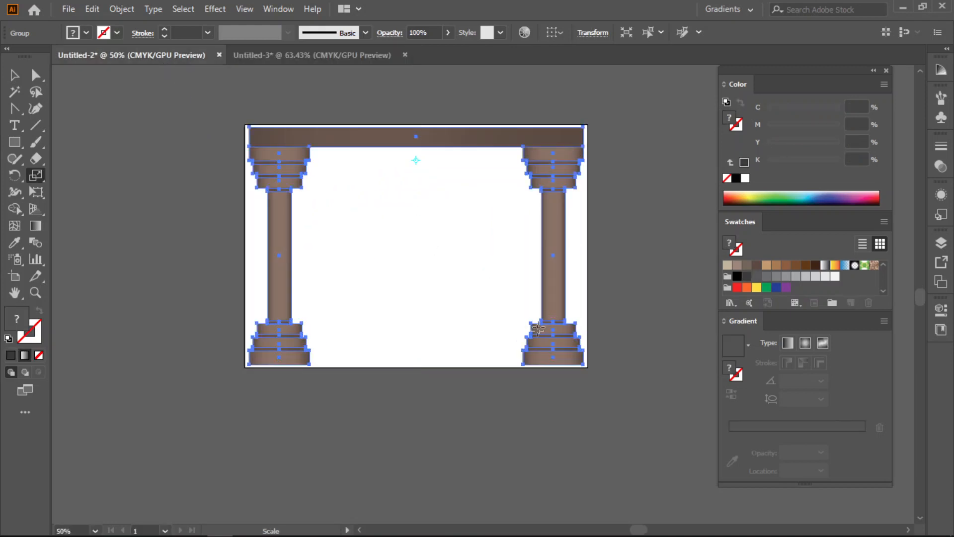
left_click(14, 74)
left_click(34, 177)
left_click(402, 242)
left_click_drag(582, 364, 517, 322)
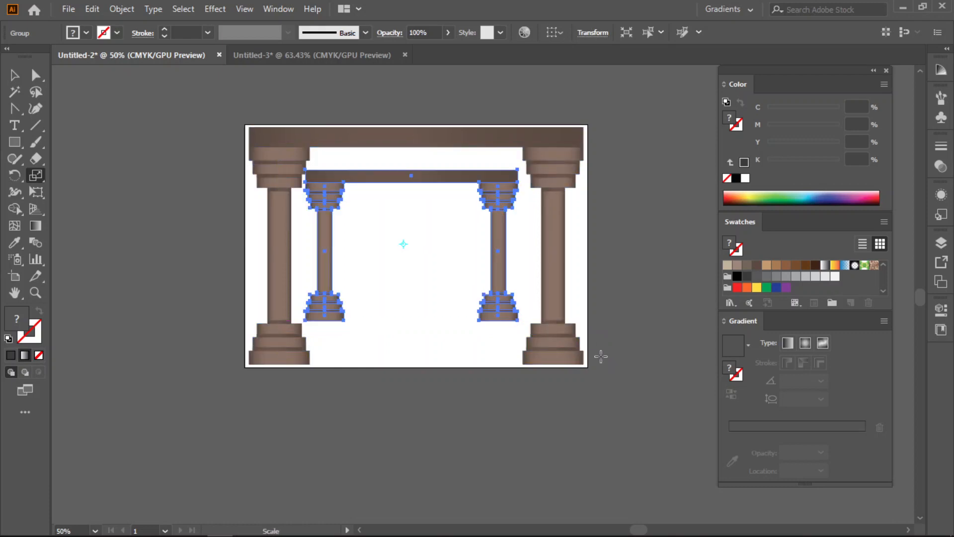
- Repeat the scaled copy until the brown frames recede to a tiny opening near the artboard's centre, and deselect the artwork
key("ctrl+d")
key("ctrl+d")
key("ctrl+d")
key("ctrl+d")
key("ctrl+d")
key("ctrl+d")
key("ctrl+d")
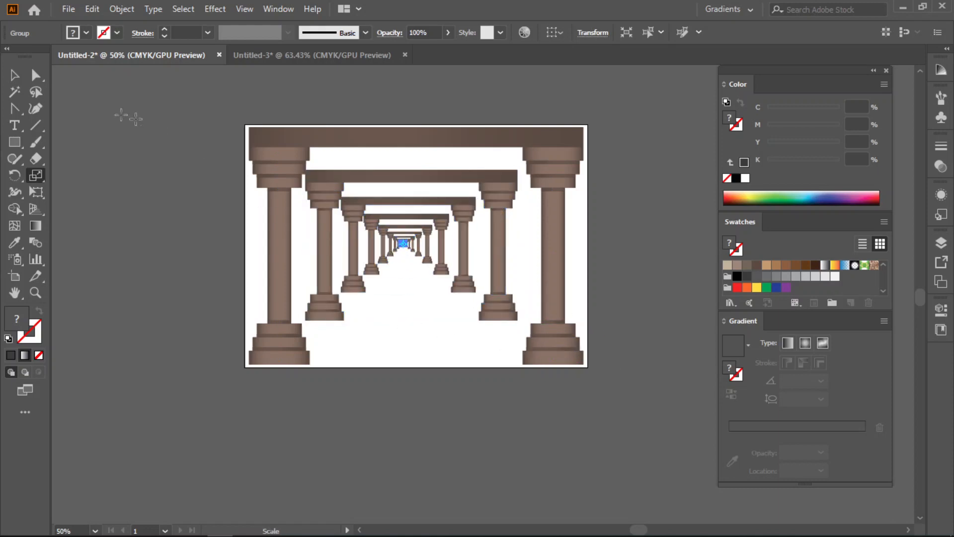
left_click(14, 76)
left_click(431, 344)
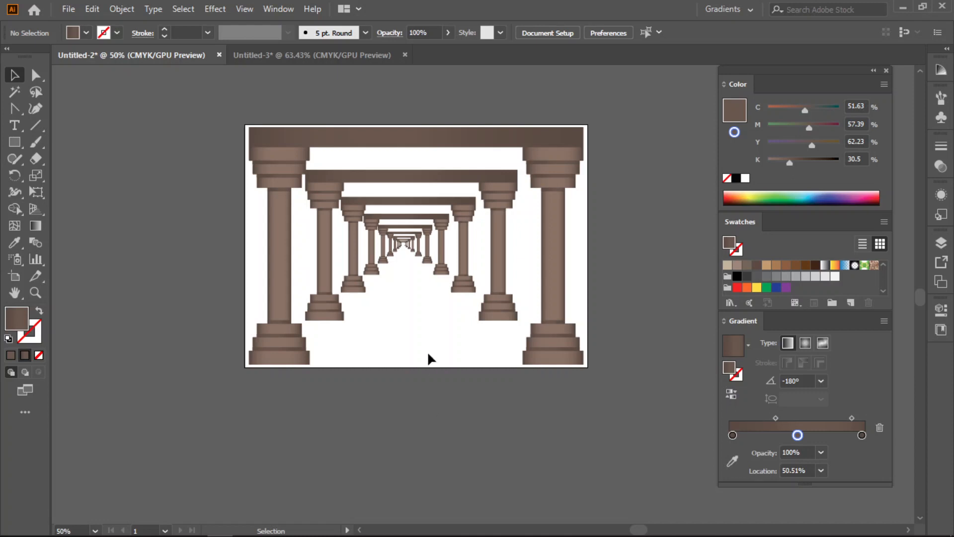
mouse_move(417, 534)
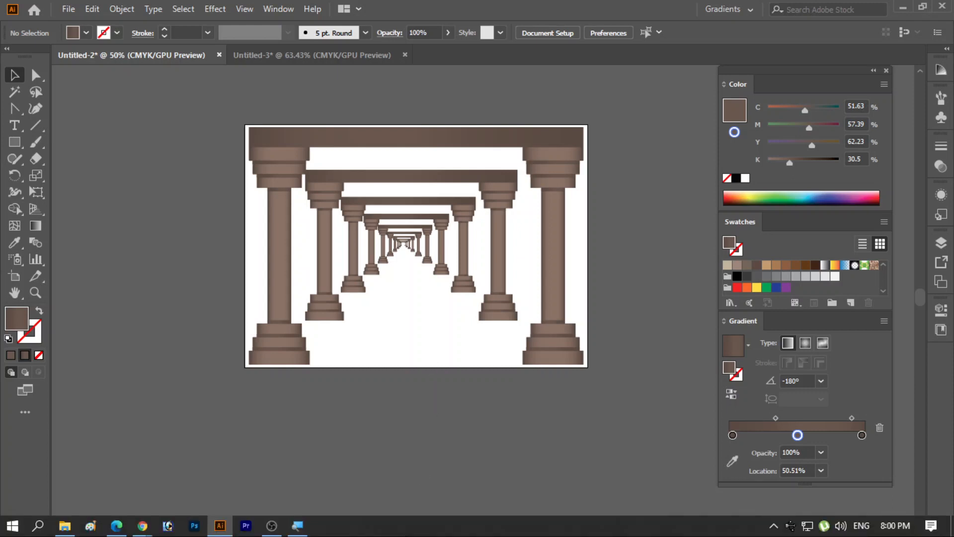